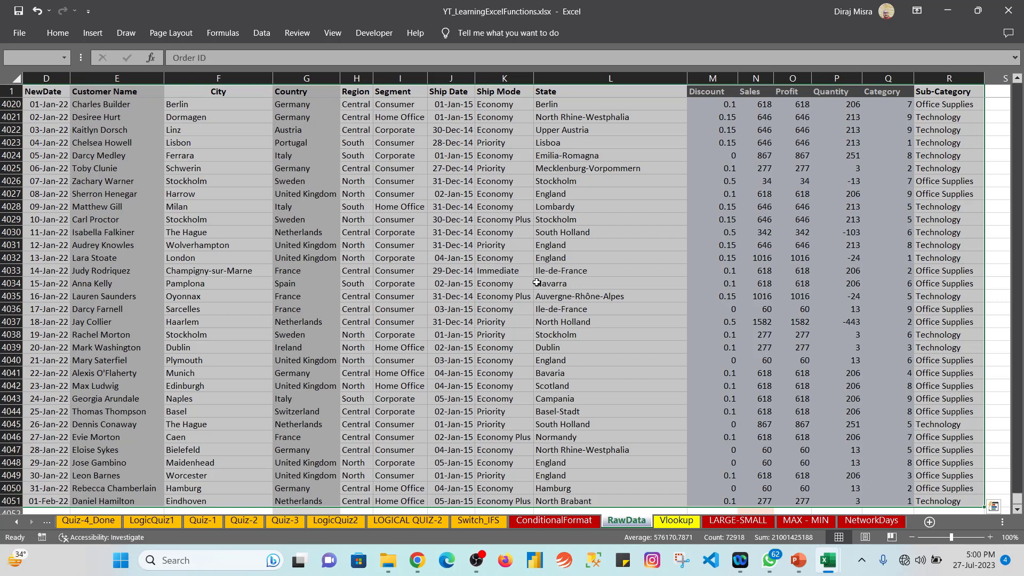
Compare the Vlookup sheet's empty Customer Name to Profit columns with the Sales and Profit columns of the RawData sheet.
key("ctrl+shift+Up")
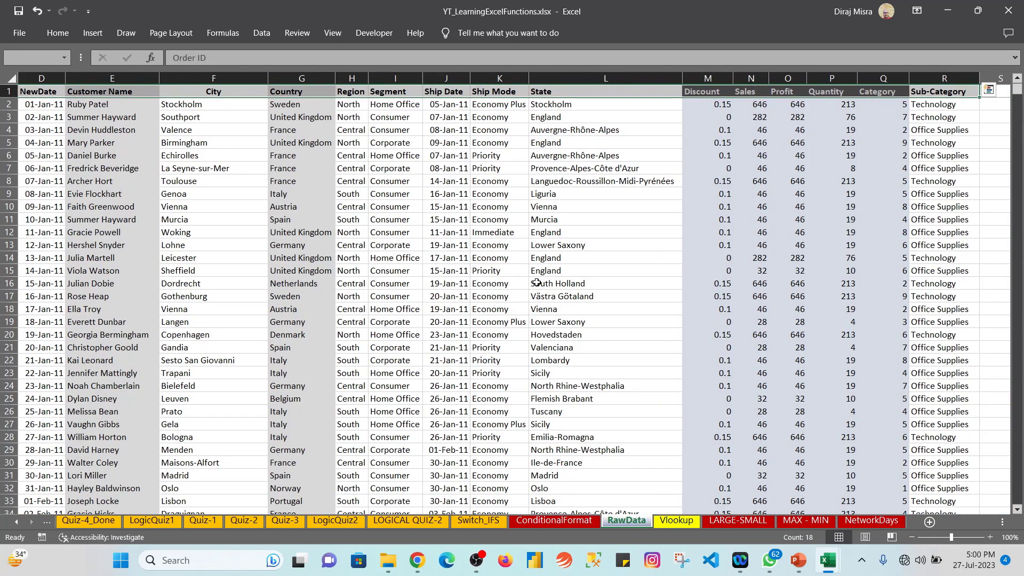
left_click(677, 520)
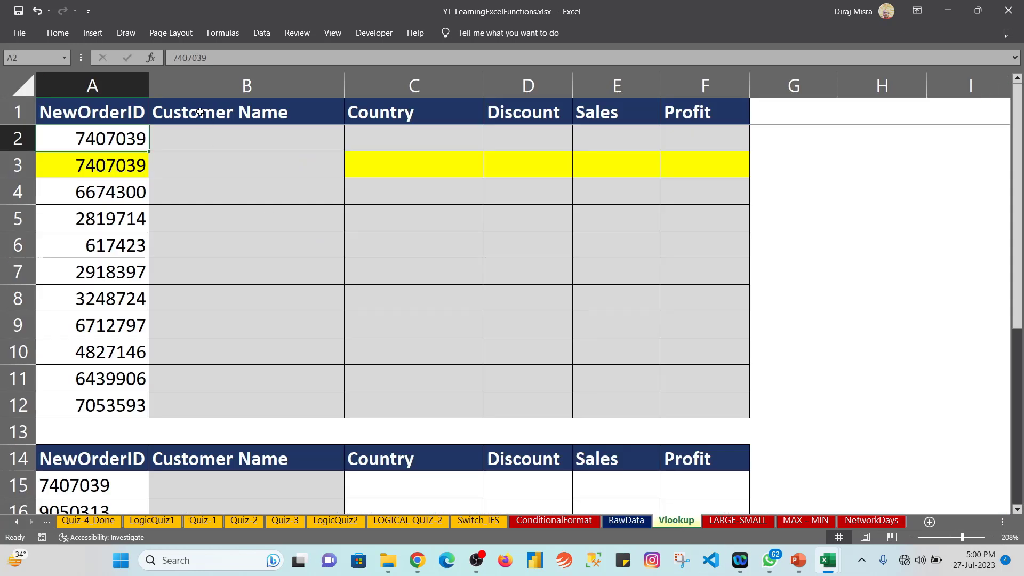
left_click_drag(200, 112, 617, 107)
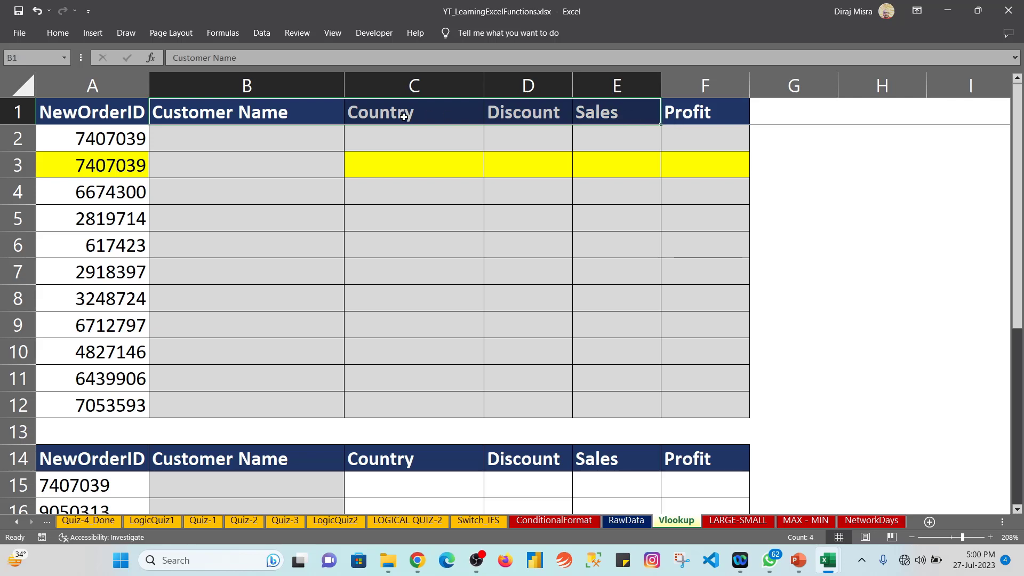
left_click_drag(338, 110, 674, 318)
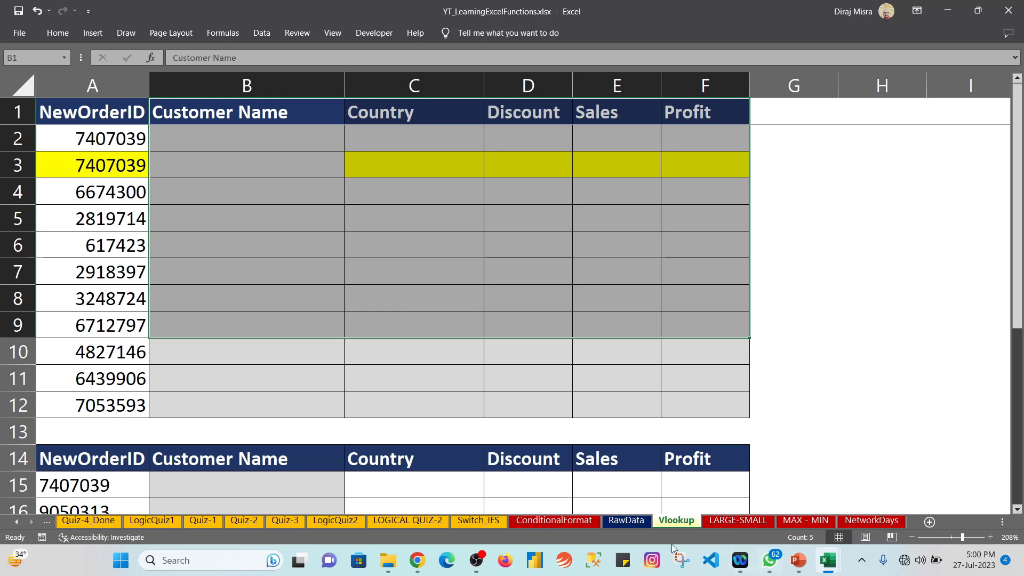
left_click(625, 520)
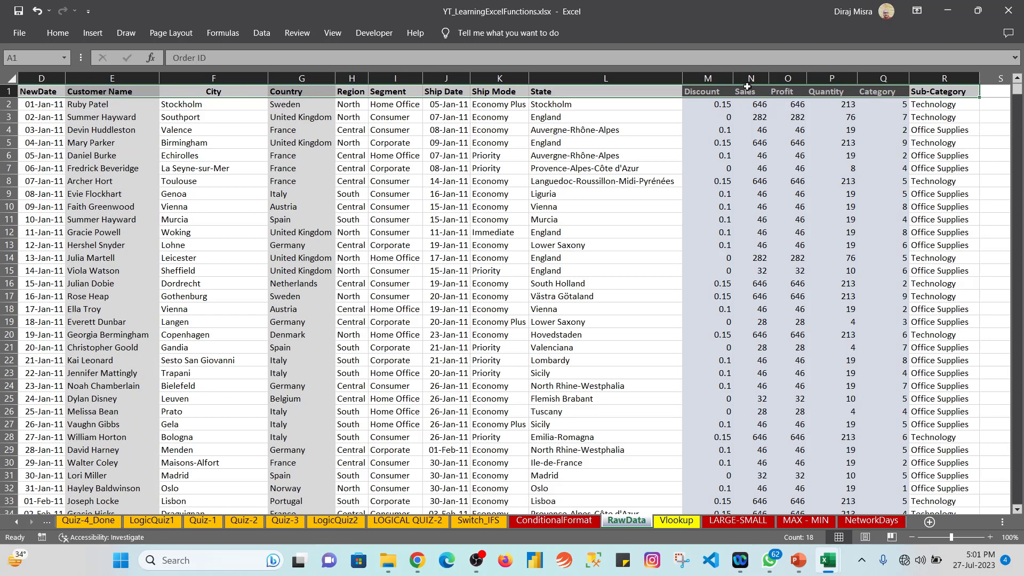
left_click_drag(747, 92, 777, 175)
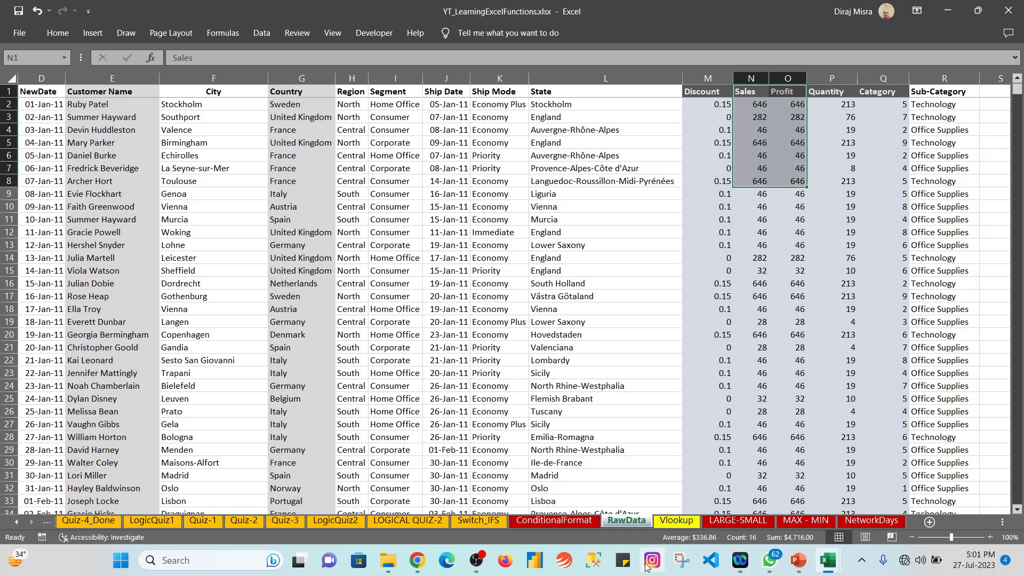
left_click(673, 521)
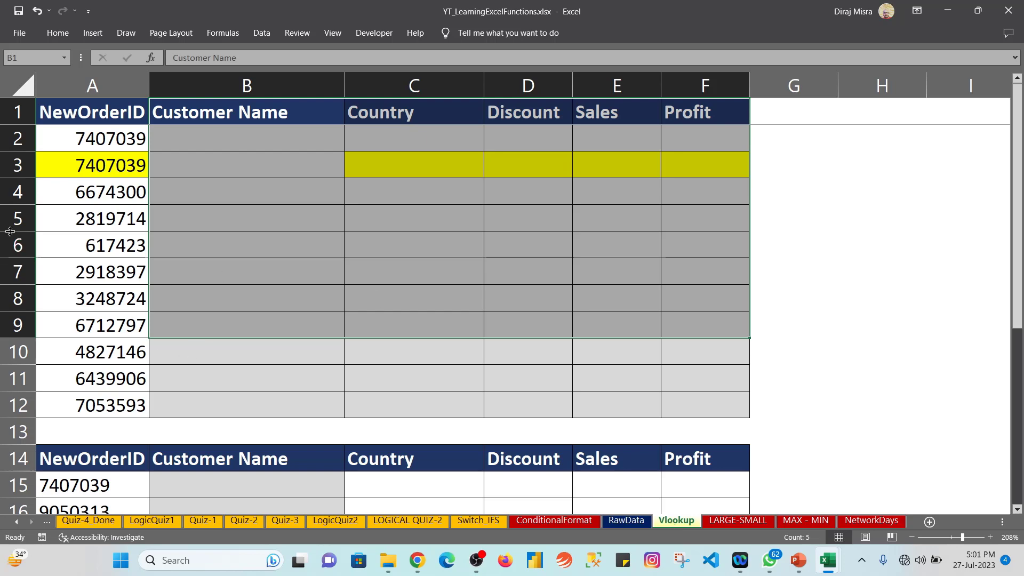
Examine the NewOrderID values and the table across columns A to F on the Vlookup sheet.
left_click(95, 145)
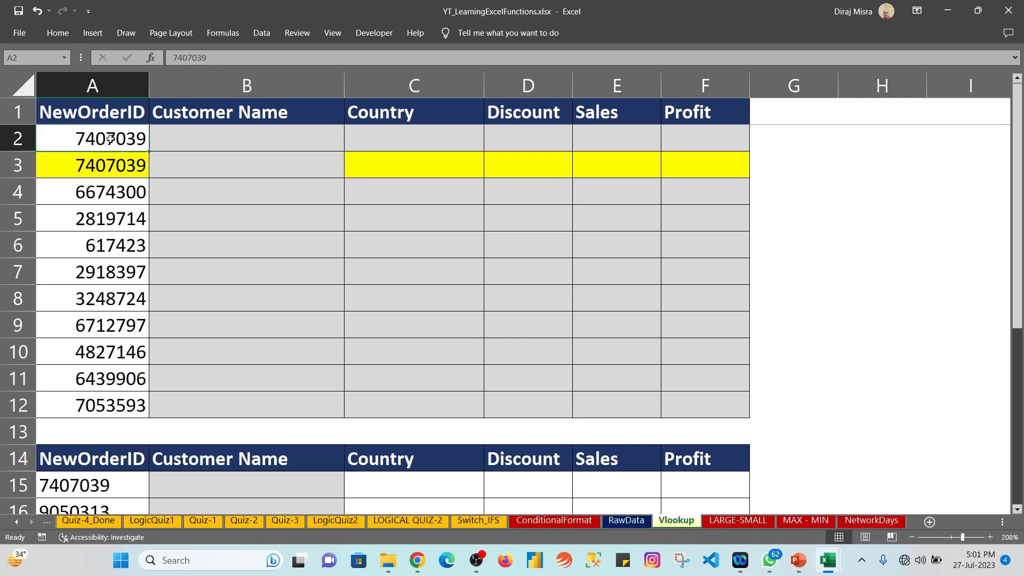
left_click_drag(110, 148, 109, 168)
key("ctrl+space")
key("shift+Right")
key("shift+Right")
key("shift+Right")
key("shift+Right")
key("shift+Right")
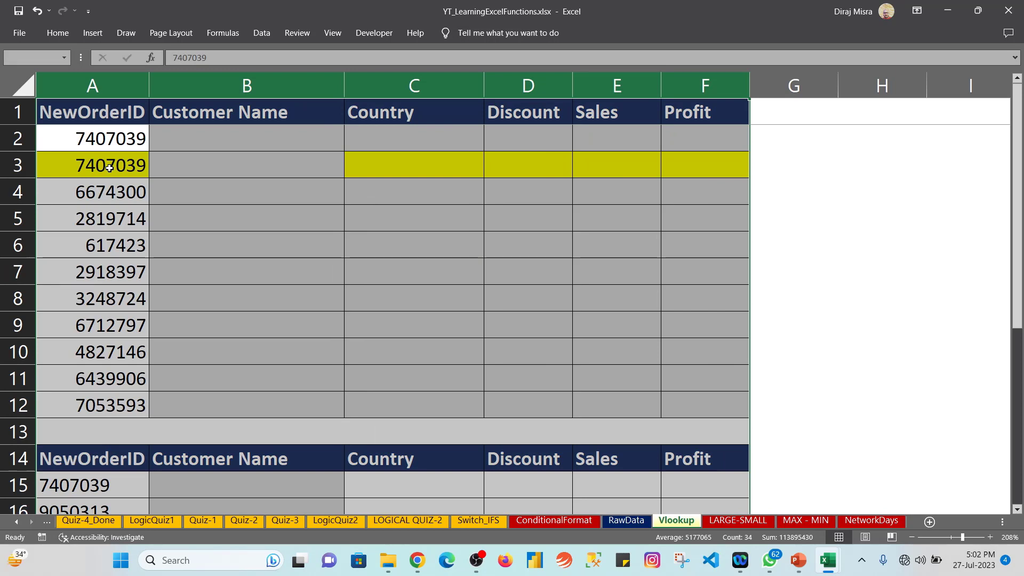
key("Left")
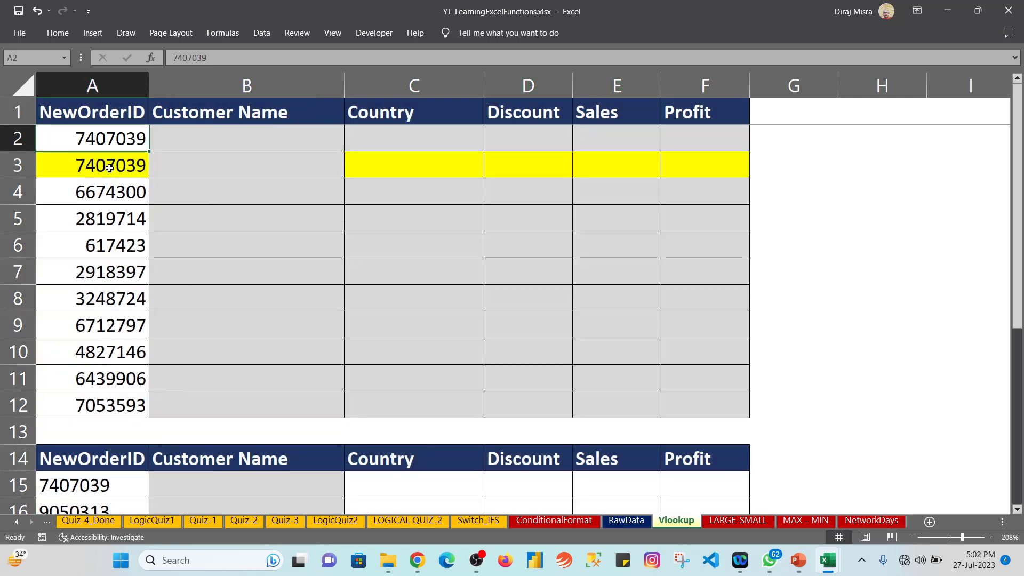
Copy the order IDs in A2:A12 into the Country column starting at C2.
key("ctrl+shift+Down")
key("ctrl+c")
key("Right")
key("Right")
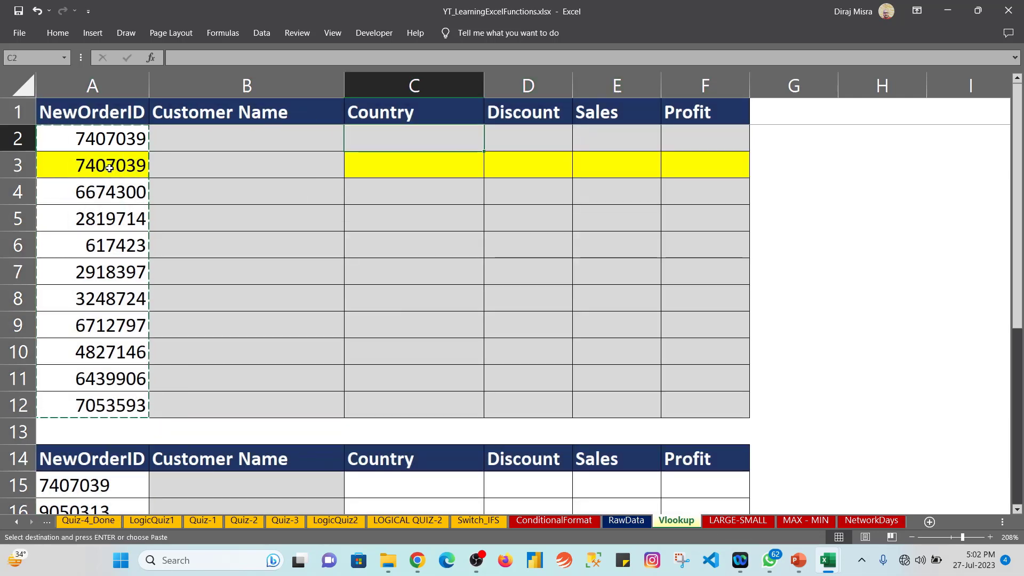
key("ctrl+v")
key("Escape")
Clear the original order IDs from A2:A12.
key("Left")
key("Left")
key("ctrl+shift+Down")
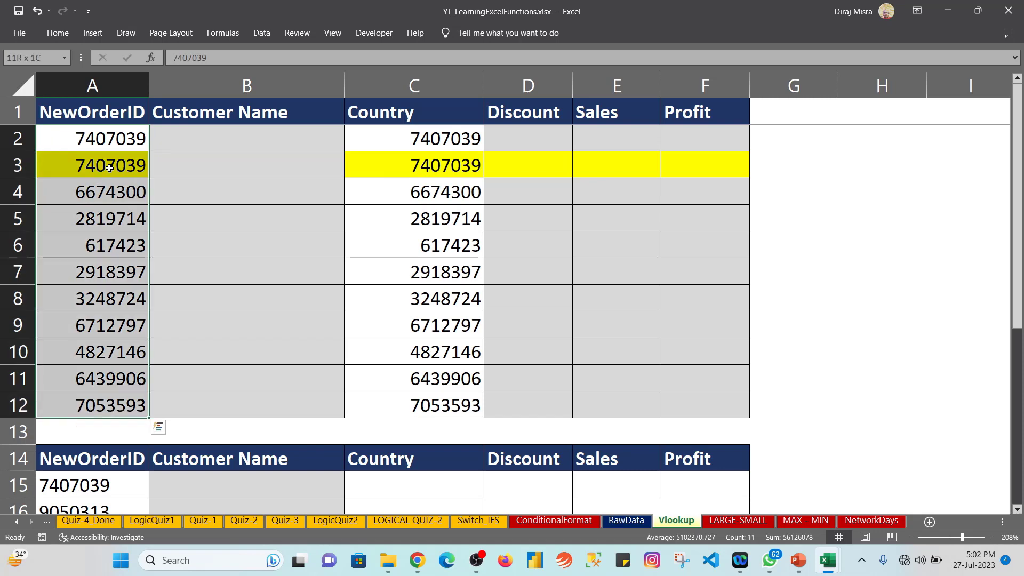
key("Delete")
key("Down")
key("Up")
key("Up")
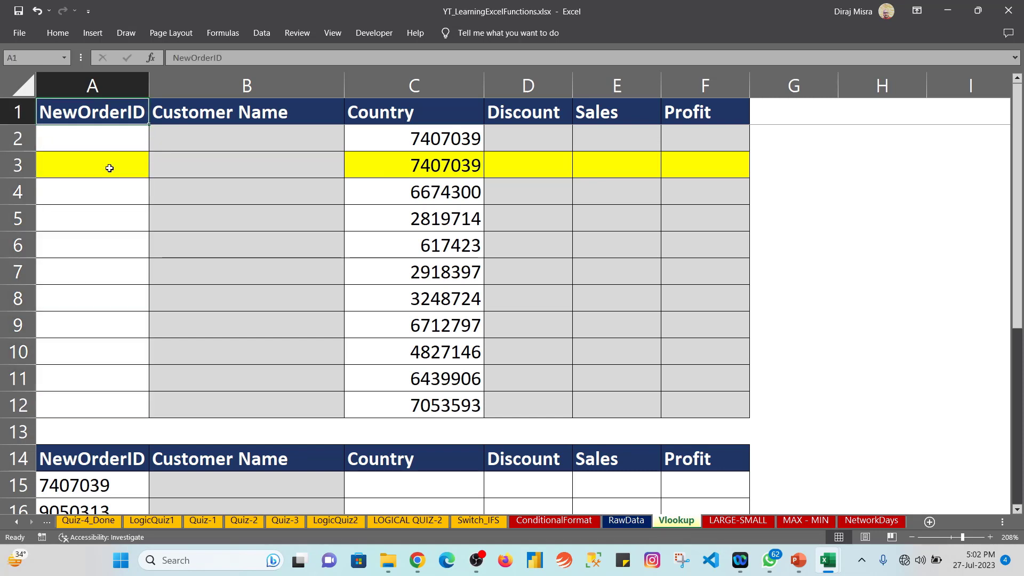
key("Down")
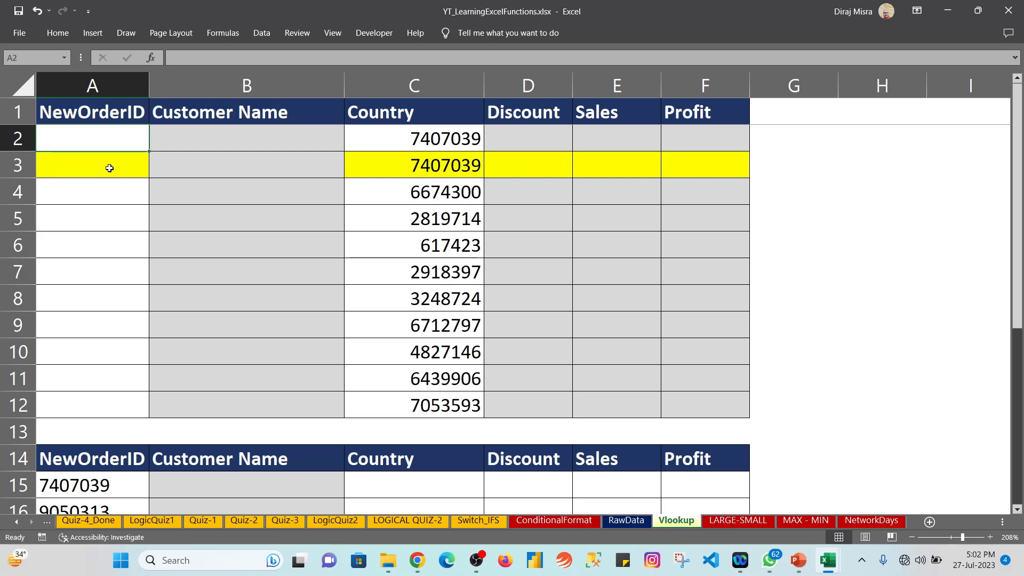
Undo the clearing of the NewOrderID column and the paste into the Country column.
key("ctrl+z")
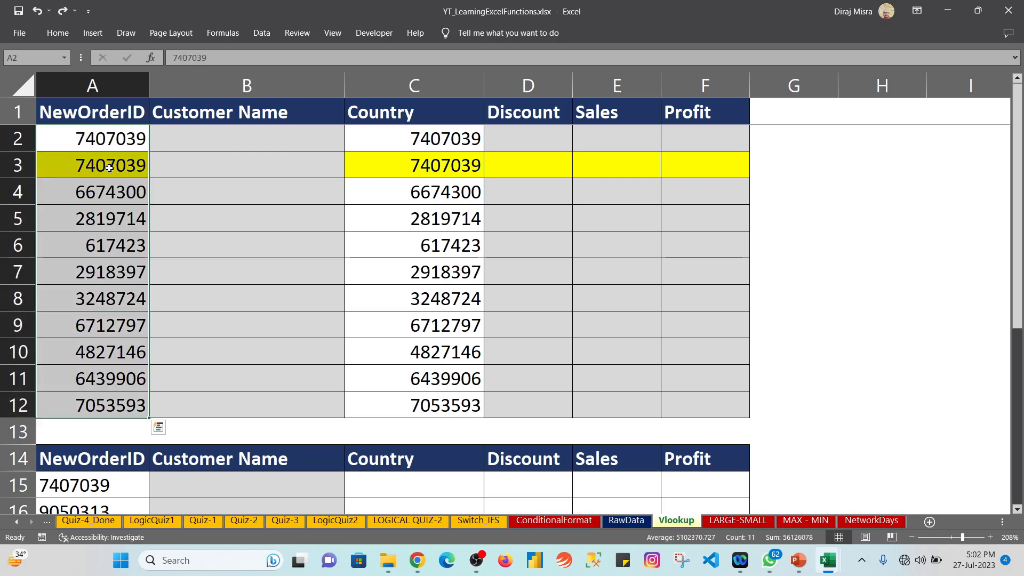
key("ctrl+z")
key("Escape")
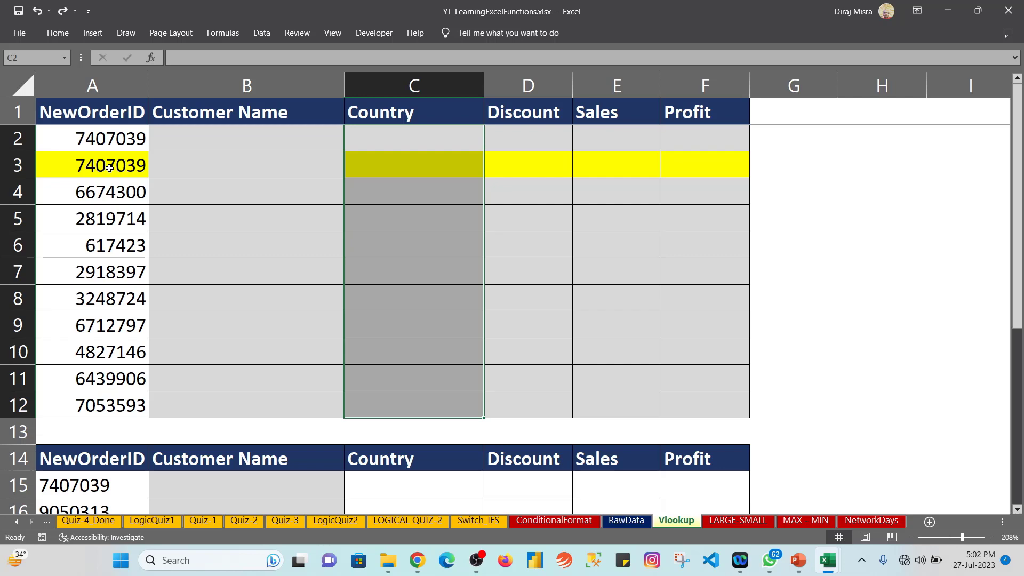
Try clearing the NewOrderID values in A2:A12 once more and undo the deletion.
key("Left")
key("Left")
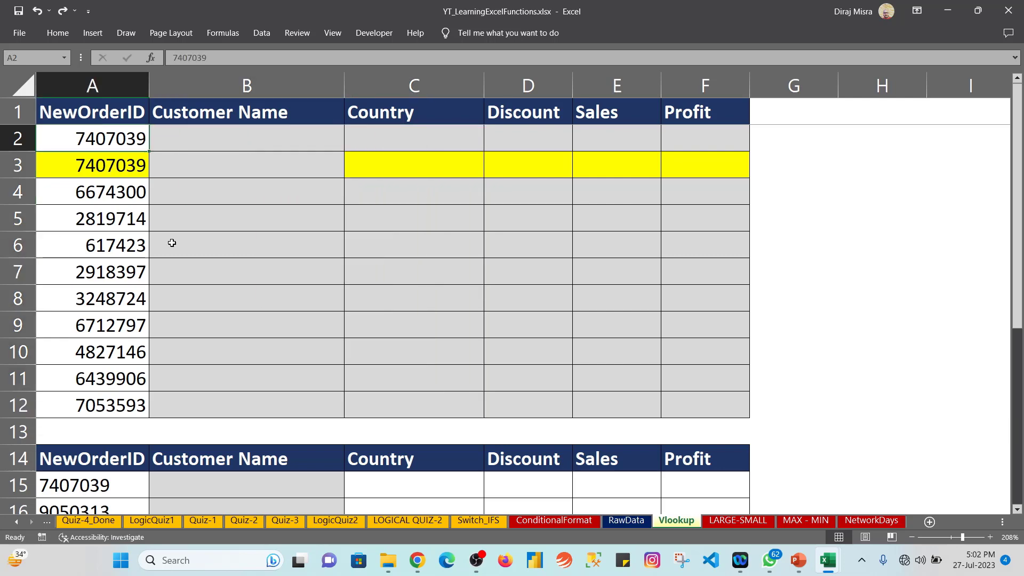
key("ctrl+shift+Down")
key("Delete")
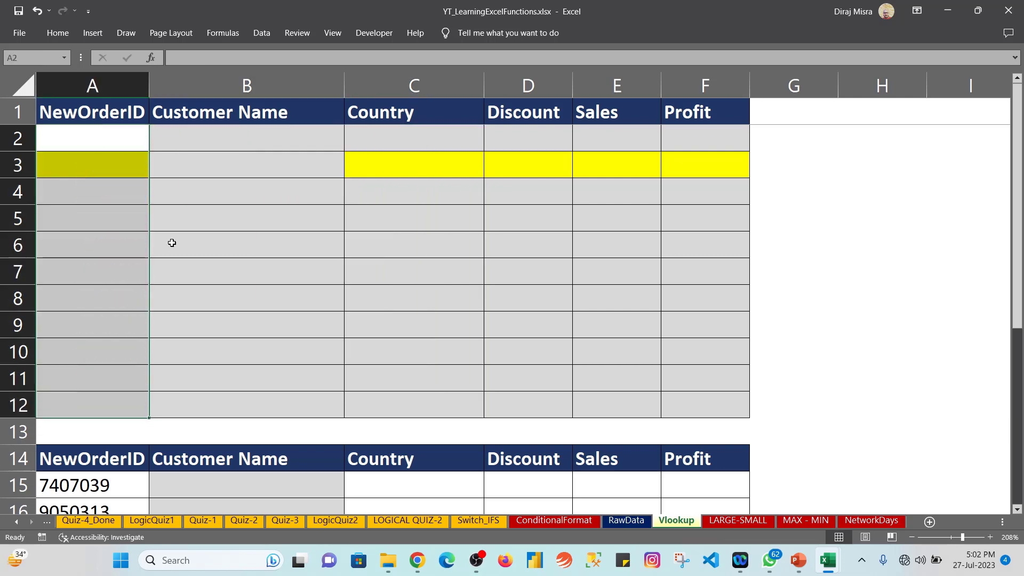
key("ctrl+z")
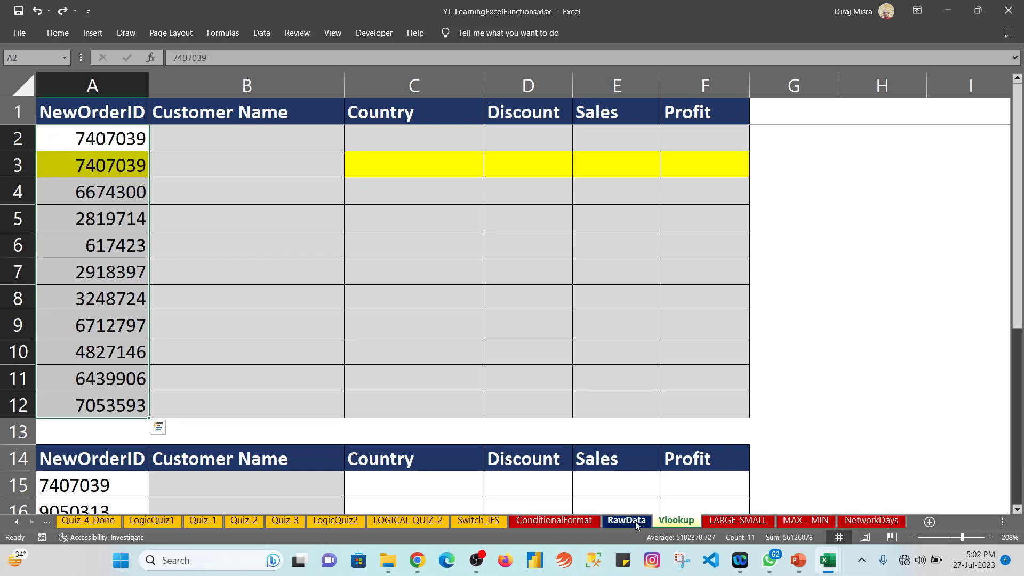
On the RawData sheet, fill the NewOrderID column with yellow from its header in B1 down to the last record.
left_click(268, 142)
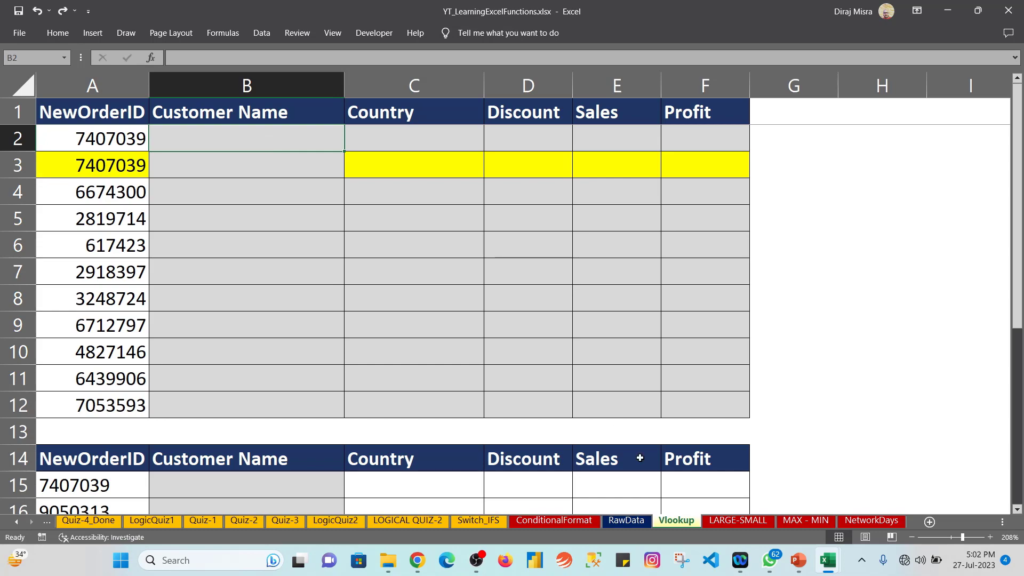
left_click(625, 520)
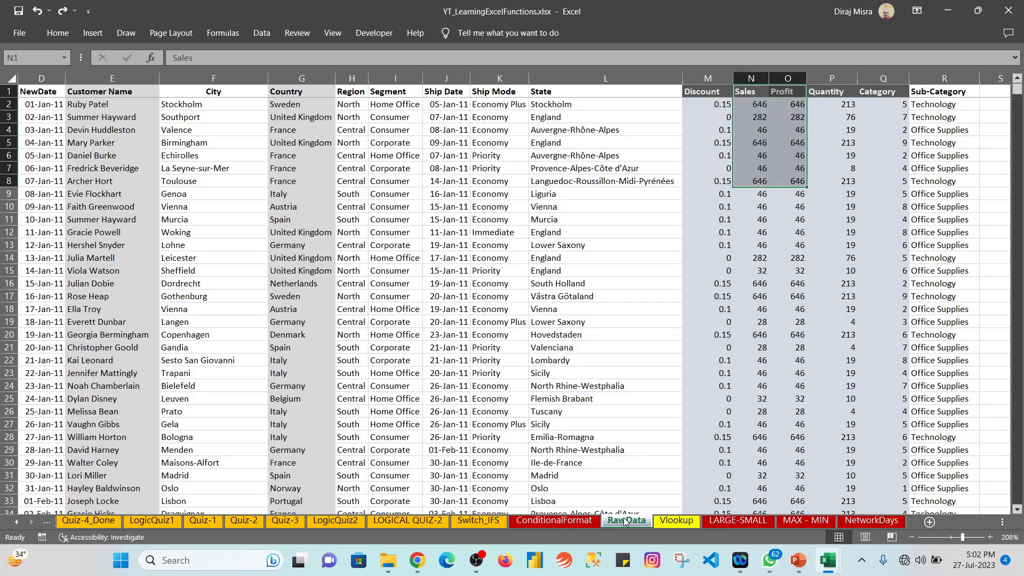
left_click(440, 324)
key("ctrl+Home")
key("Right")
key("Right")
key("Right")
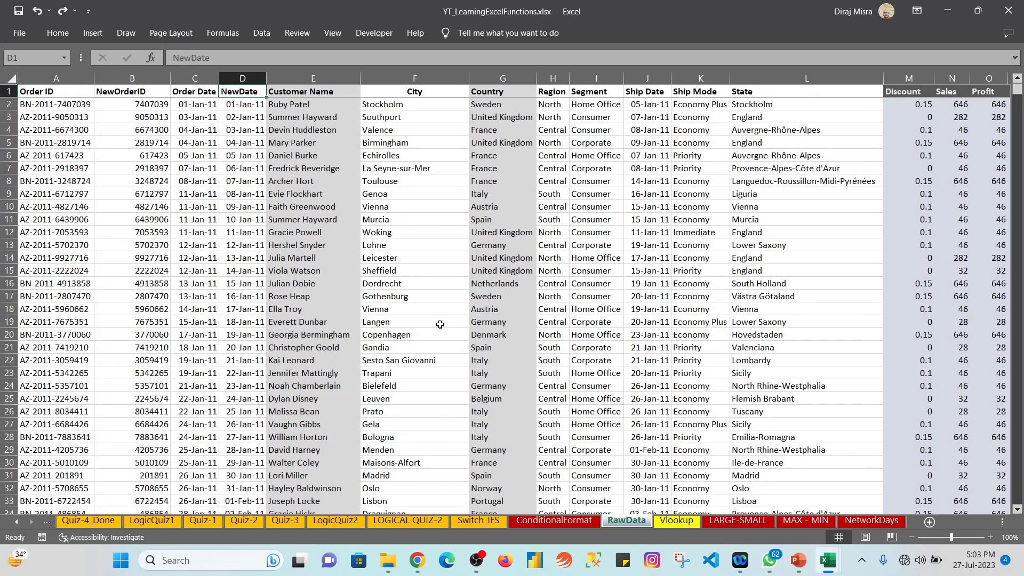
key("Left")
key("Left")
key("ctrl+shift+Down")
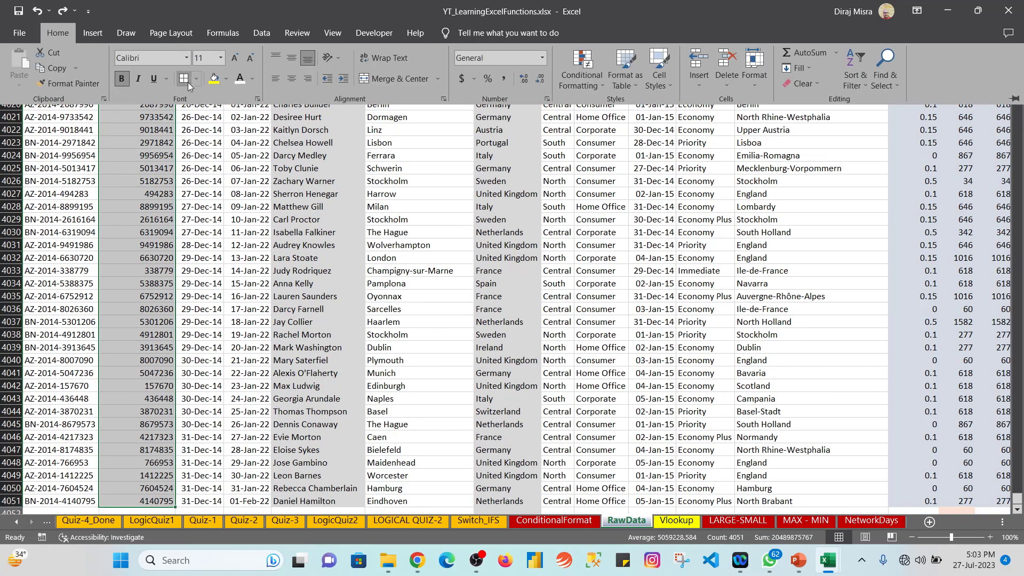
left_click(215, 78)
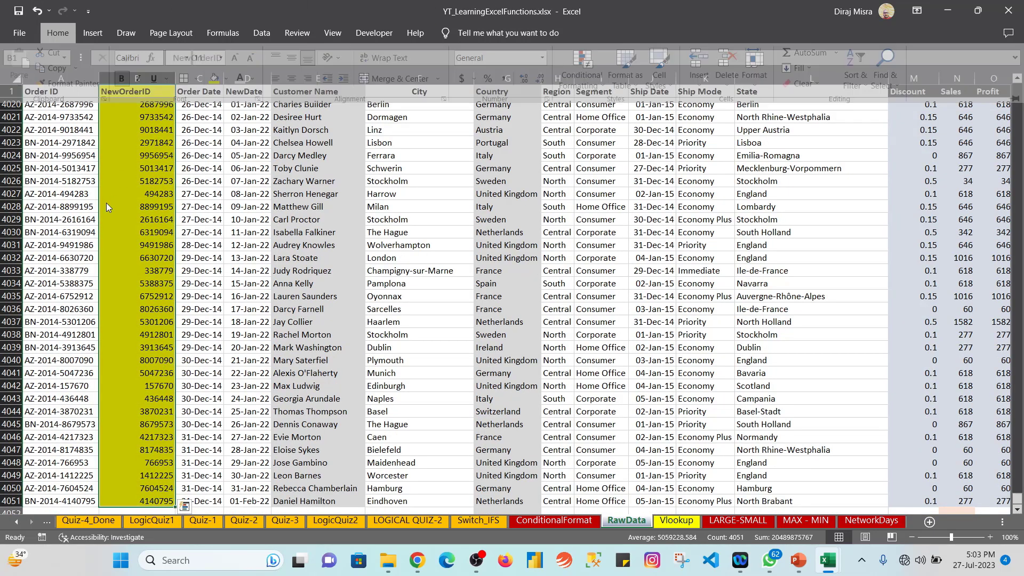
key("ctrl+q")
key("Escape")
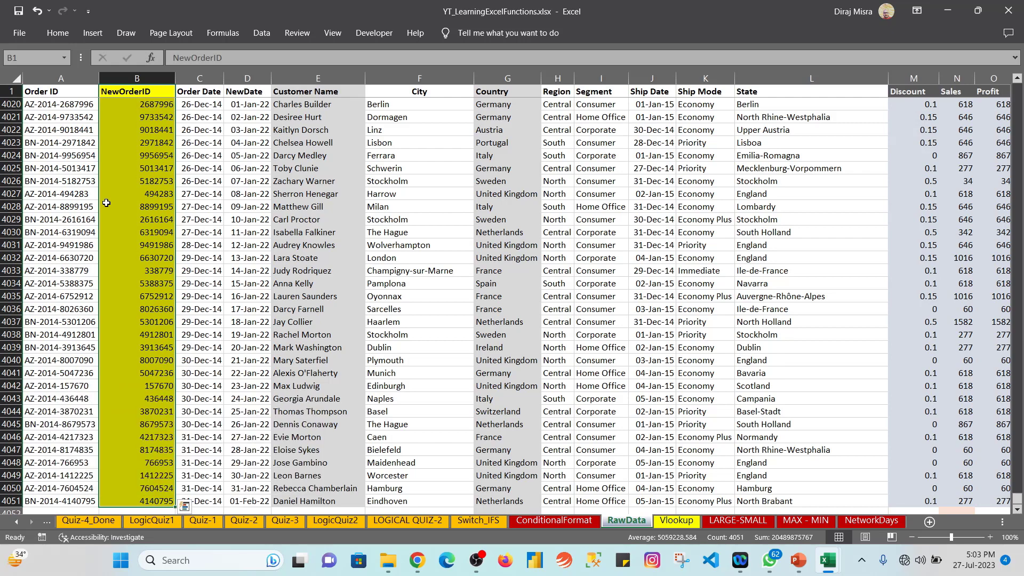
key("Down")
key("Down")
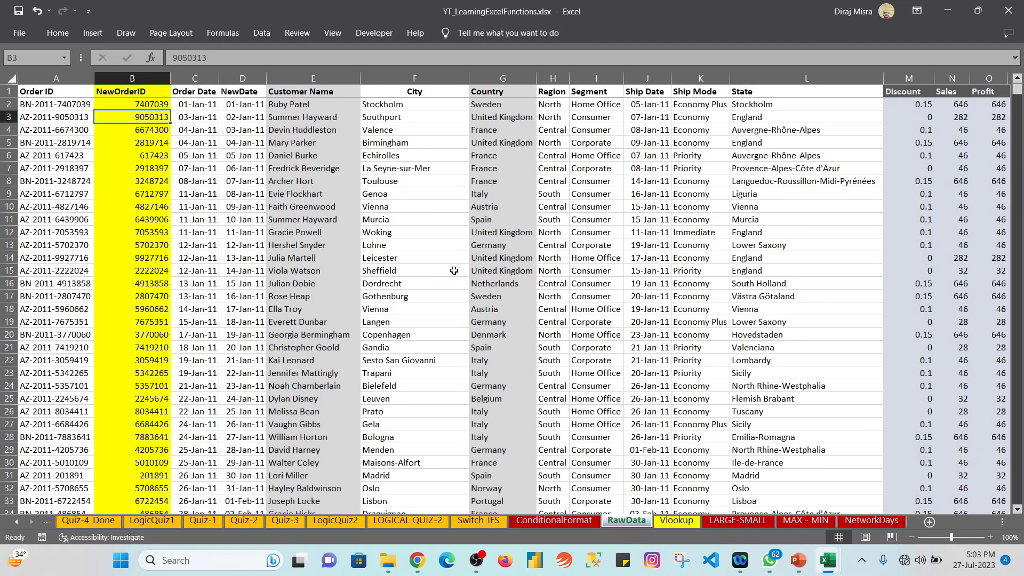
Begin a VLOOKUP formula in cell J3 of the Vlookup sheet to review its arguments, and discard it unentered.
left_click(676, 521)
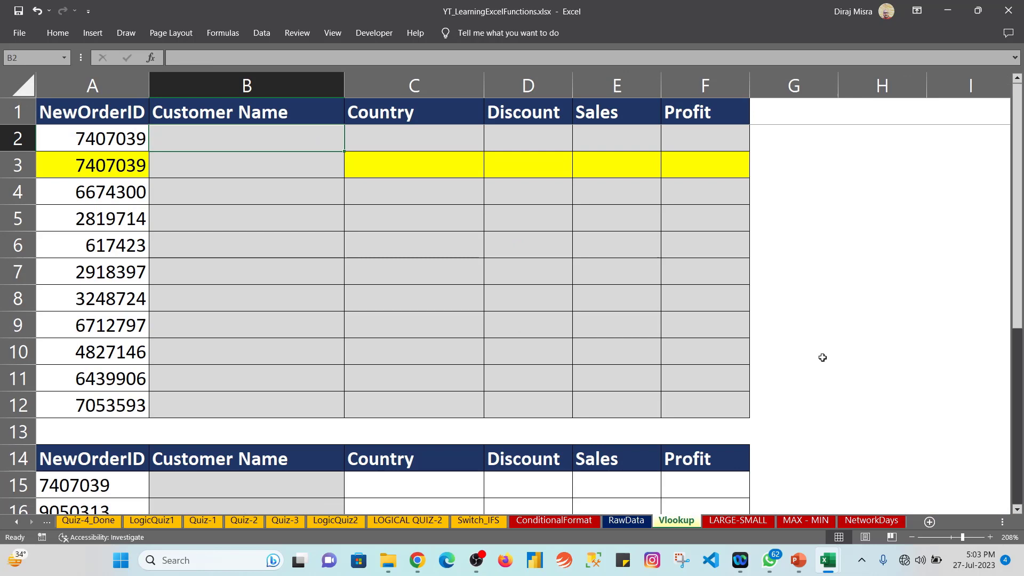
left_click(846, 139)
key("Right")
key("Right")
key("Down")
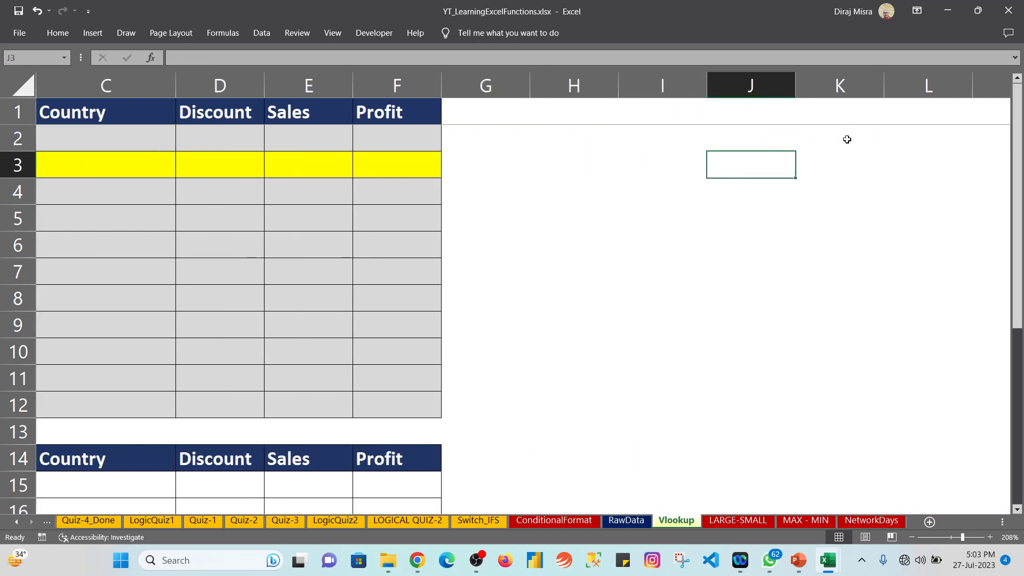
type("=vl")
key("Tab")
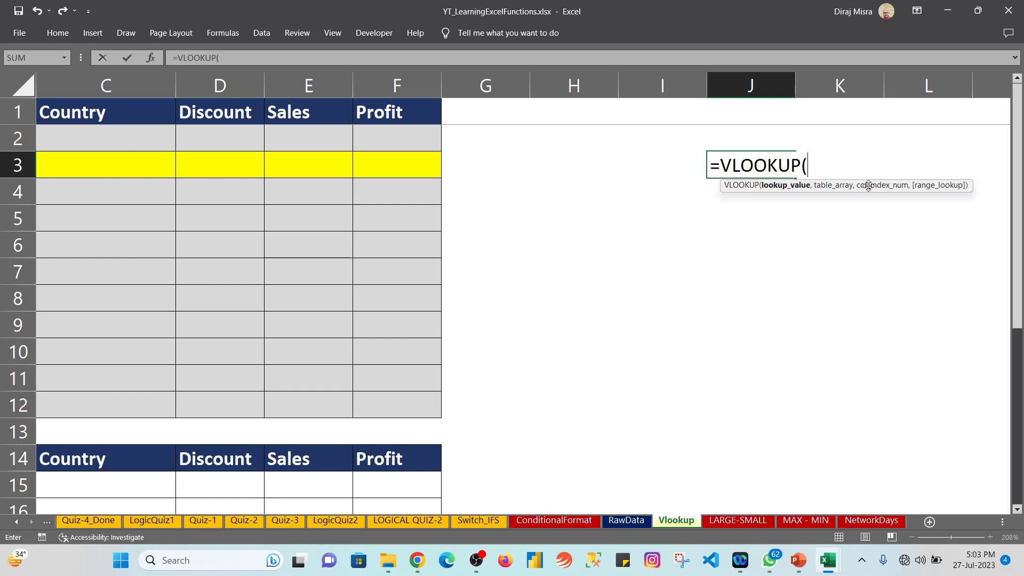
left_click_drag(868, 186, 811, 201)
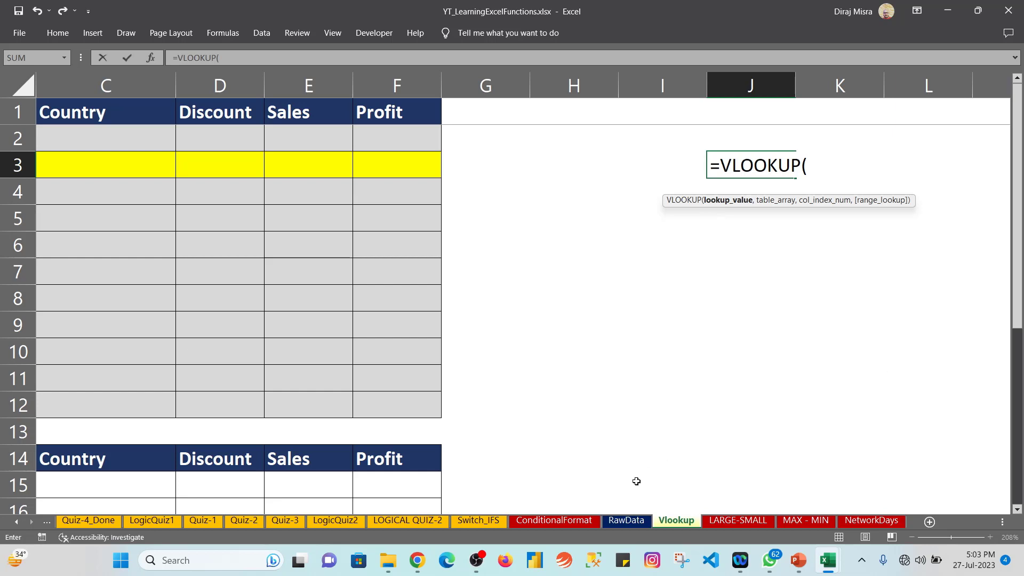
key("Escape")
On the RawData sheet, move the yellow NewOrderID column to between the Segment and Ship Date columns.
left_click(613, 523)
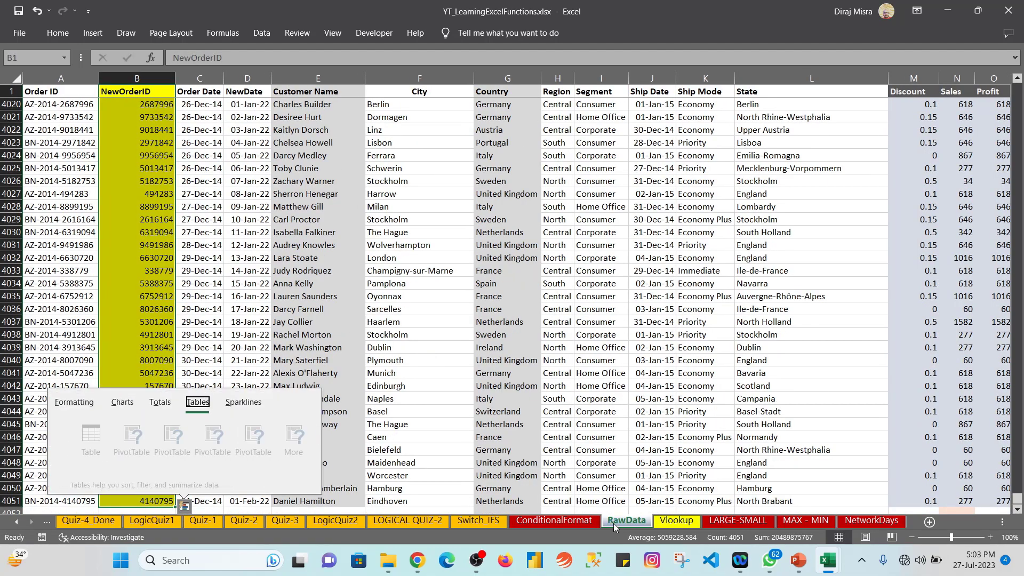
key("ctrl+c")
key("Right")
key("Right")
key("Right")
key("Right")
key("Right")
key("Right")
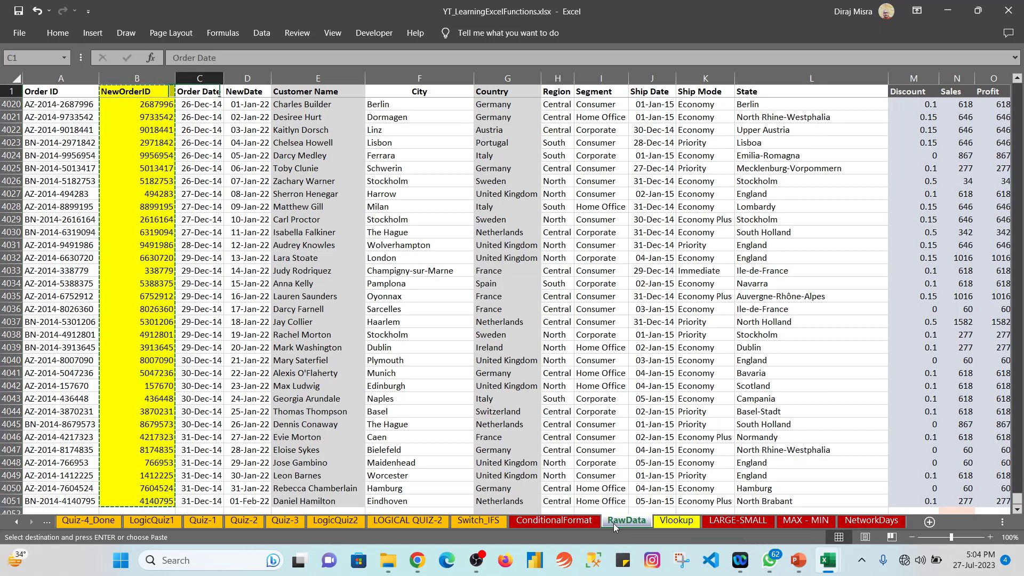
key("Right")
key("Right")
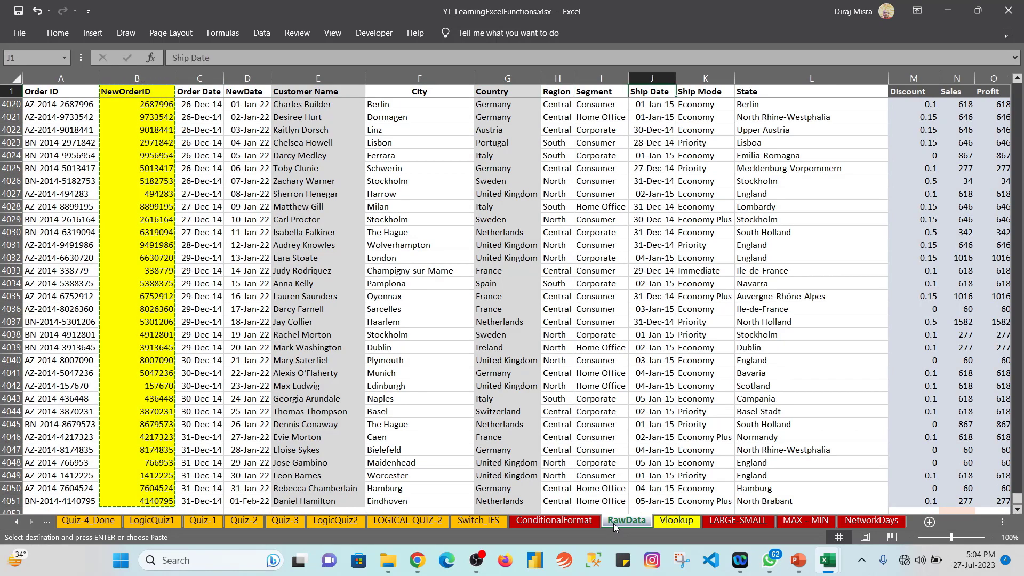
key("ctrl+space")
key("ctrl+shift+equal")
Examine the RawData headers one by one from Order ID across to the relocated NewOrderID column.
key("ctrl+Home")
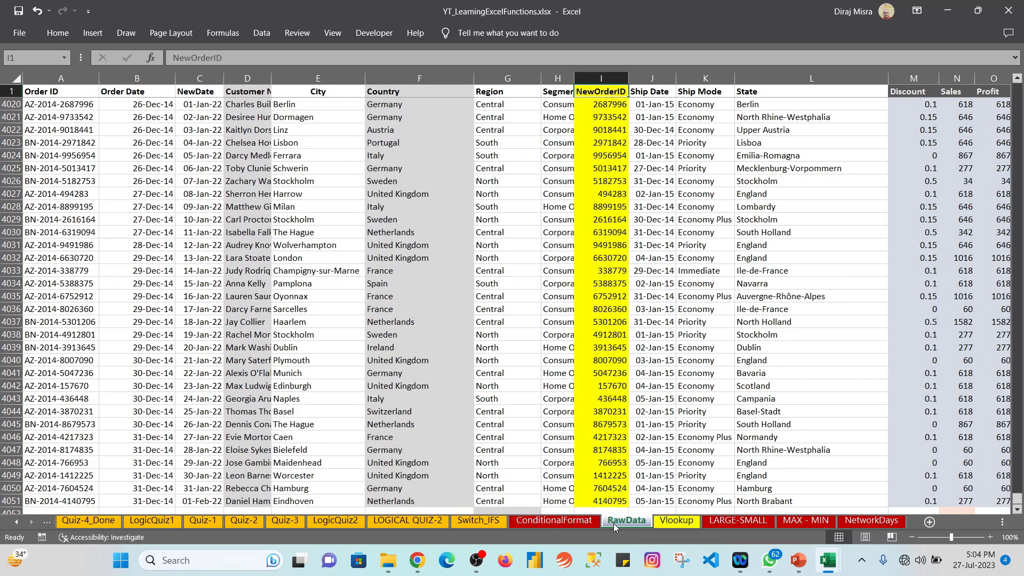
key("Right")
key("Right")
key("Right")
key("Right")
key("Right")
key("Right")
key("Right")
key("Right")
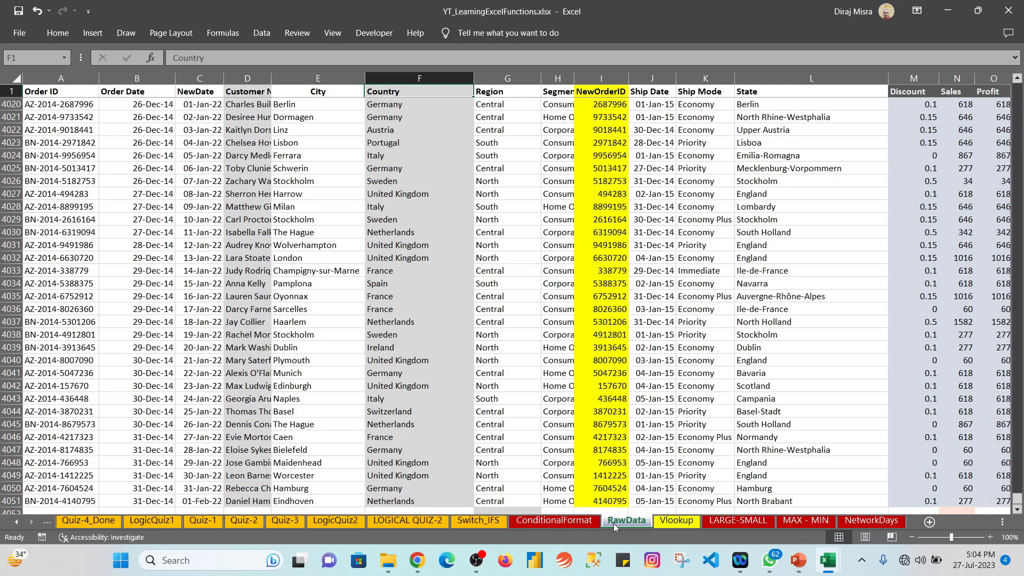
Highlight the records to the right and to the left of the relocated NewOrderID column, and undo the column's move.
key("ctrl+shift+Down")
key("ctrl+shift+Right")
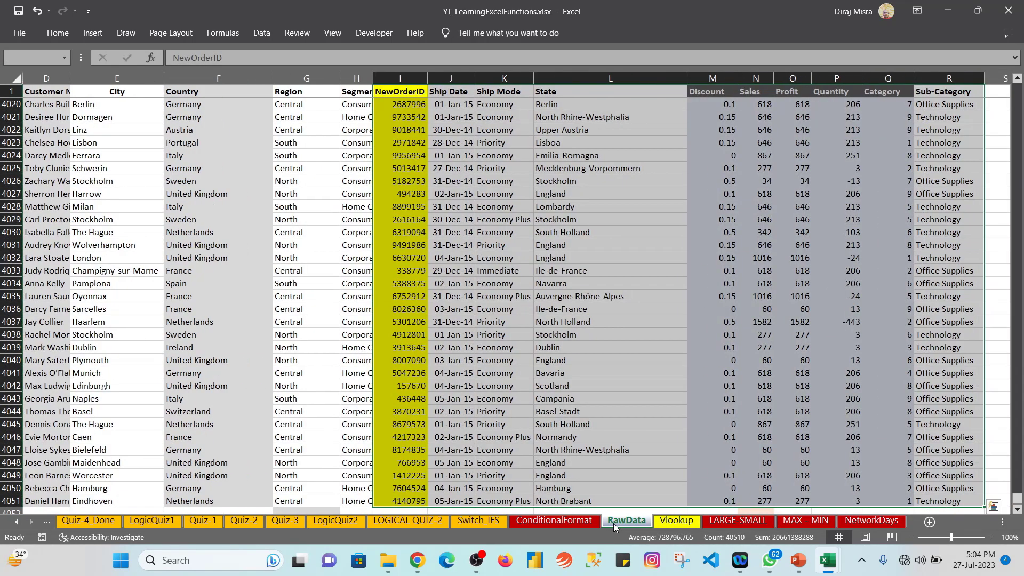
key("ctrl+shift+Left")
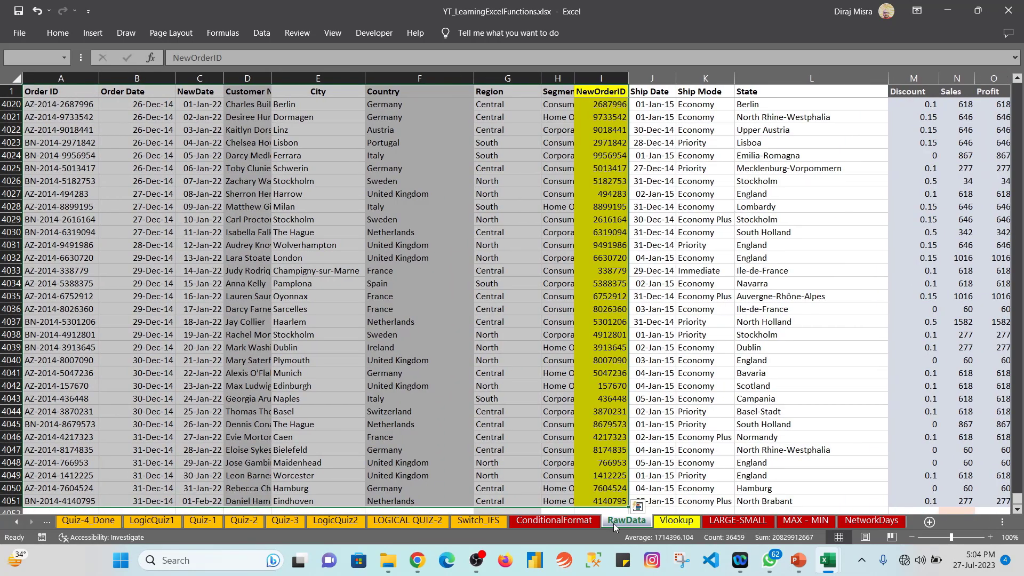
key("ctrl+z")
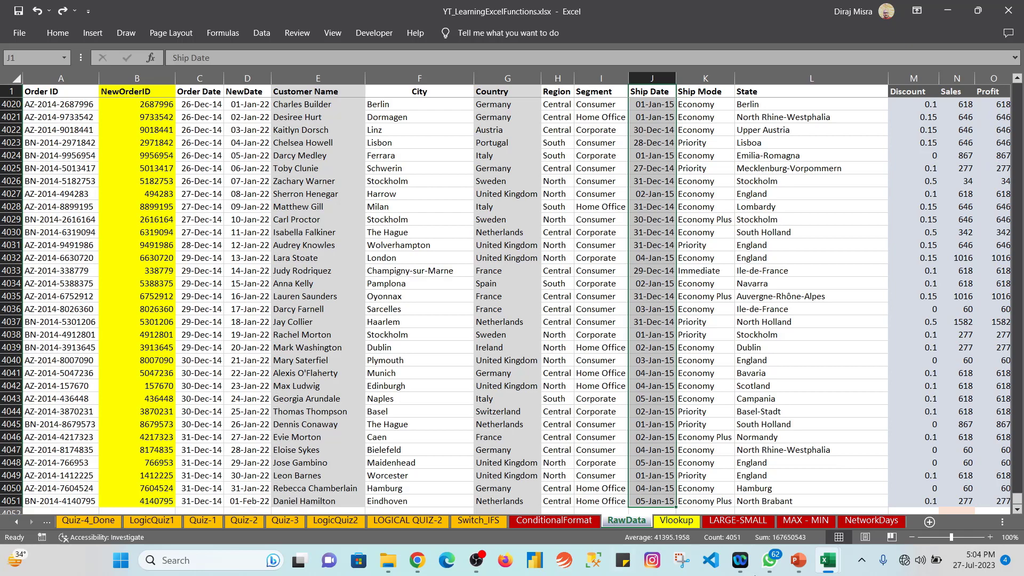
On the Vlookup sheet, examine the NewOrderID lookup table and select its first Customer Name cell, B2.
left_click(660, 521)
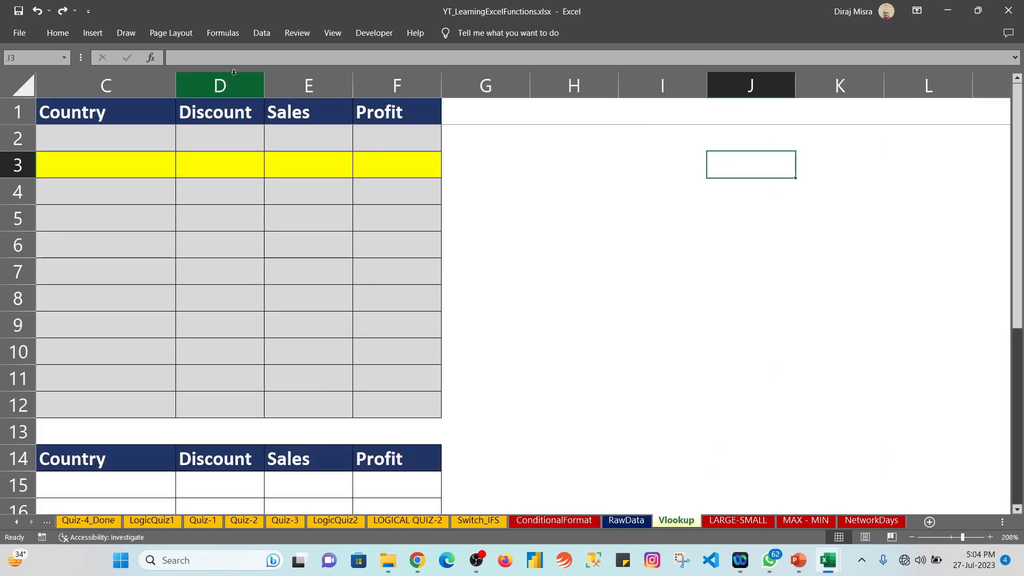
left_click(223, 134)
key("Home")
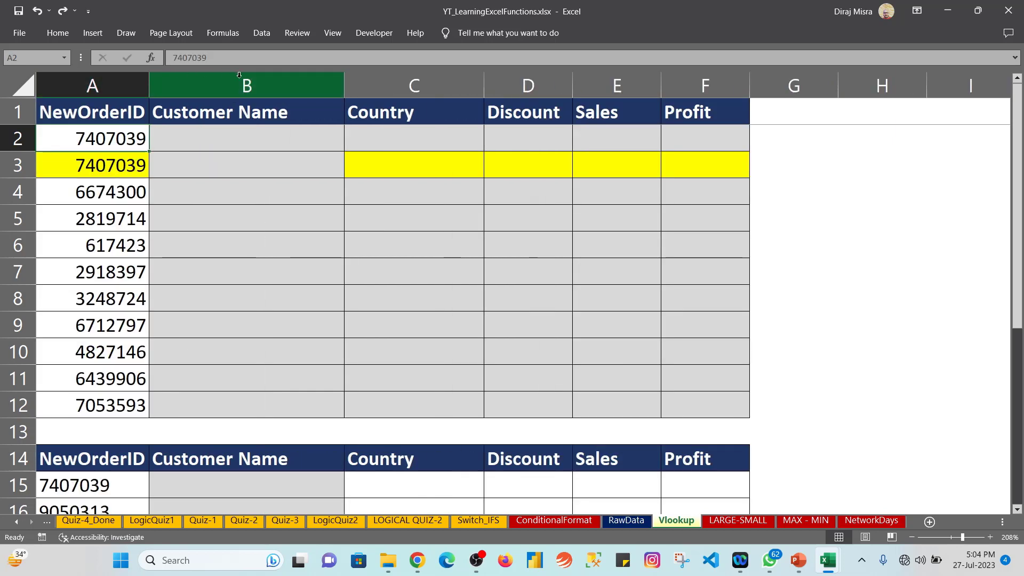
left_click(237, 145)
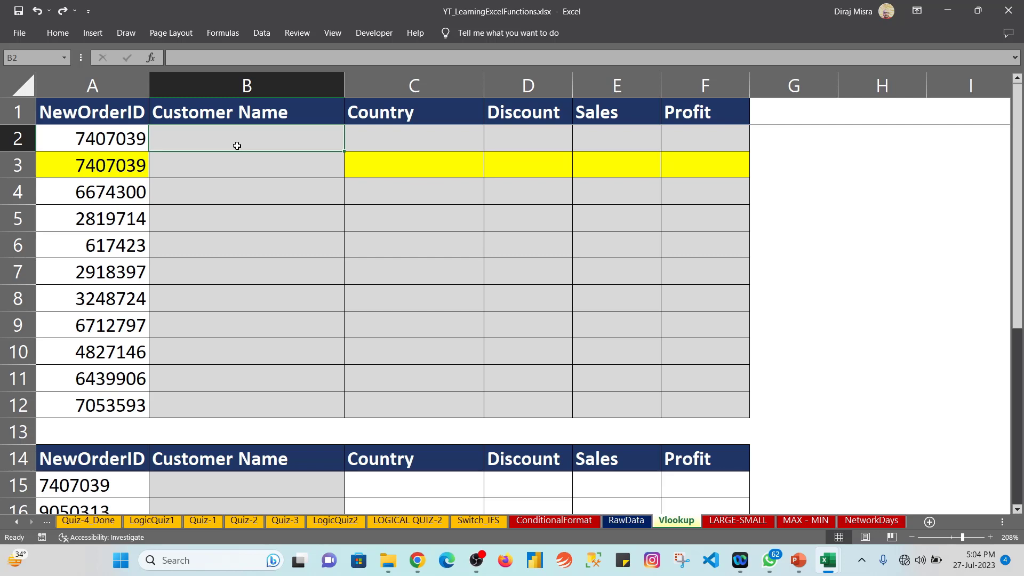
Begin a VLOOKUP formula in cell I3 to review its arguments, and discard it unentered.
key("Right")
key("Right")
key("Right")
key("Right")
key("Right")
key("Right")
key("Right")
key("Right")
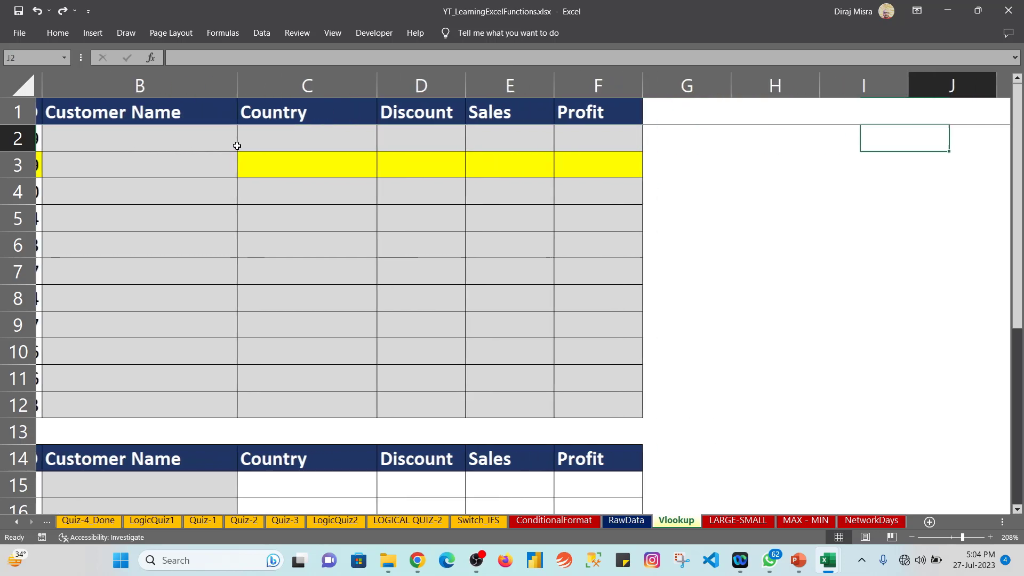
key("Left")
key("Down")
type("=V")
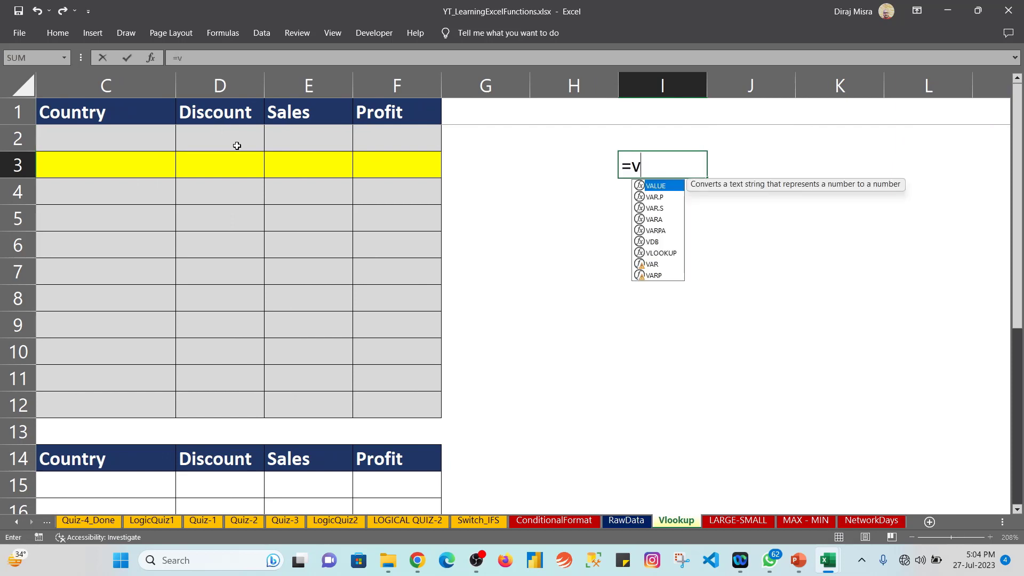
type("LOOKUP(")
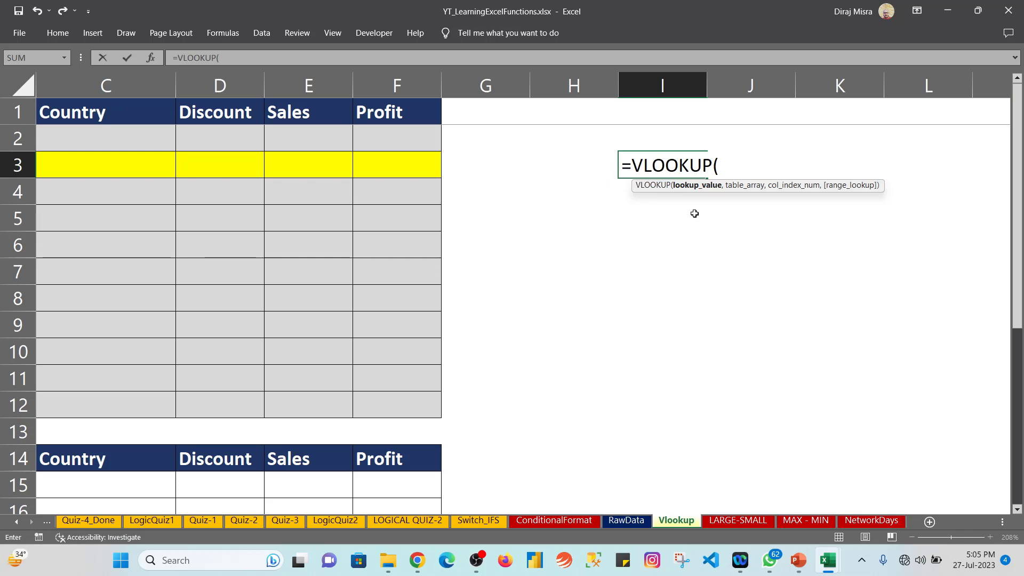
left_click(632, 522)
key("Escape")
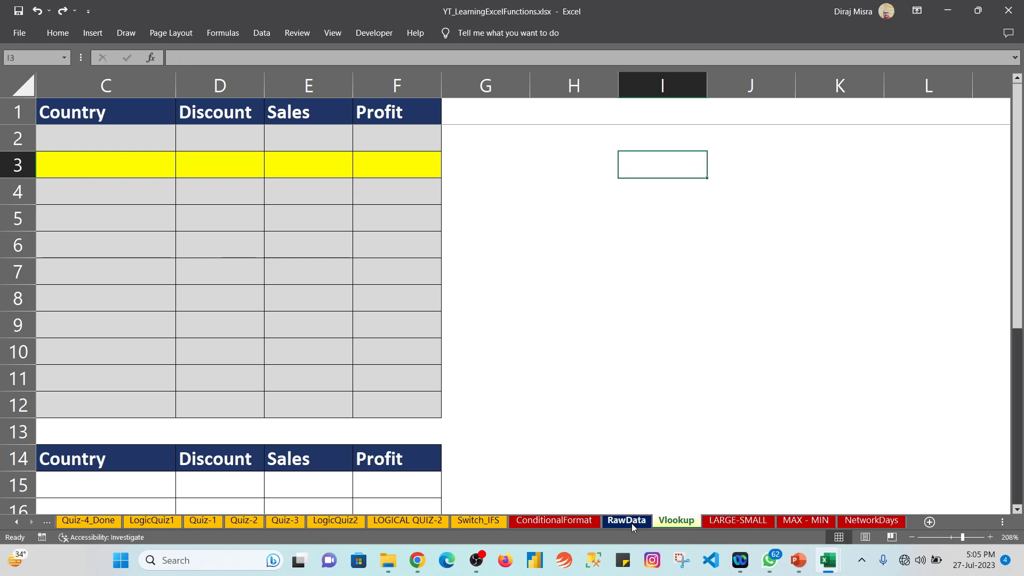
On the RawData sheet, highlight the block from NewOrderID across to Sub-Category down to the last record, and return to header B1.
left_click(631, 524)
left_click(161, 140)
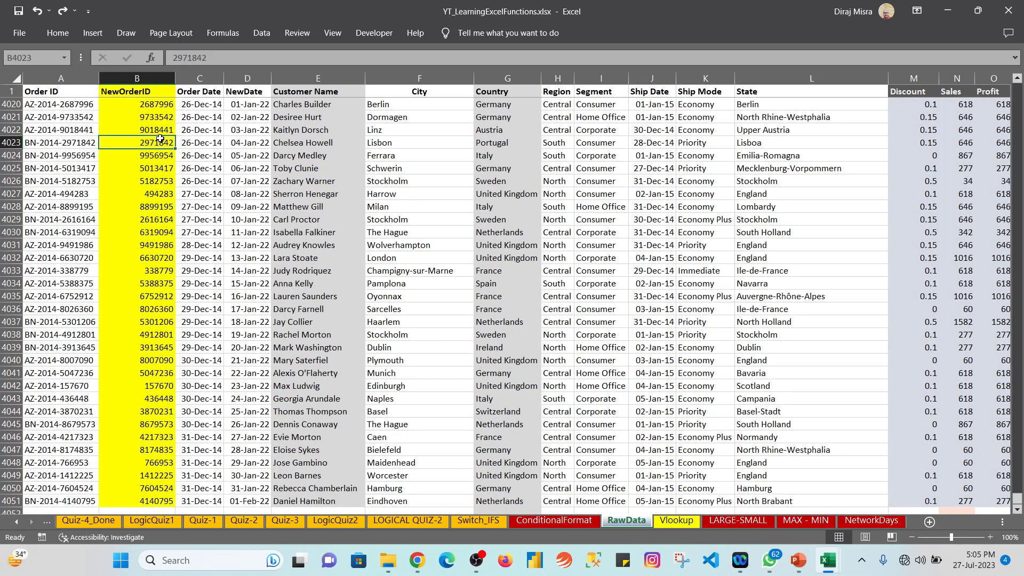
key("Up")
key("Up")
key("Up")
key("Up")
key("Up")
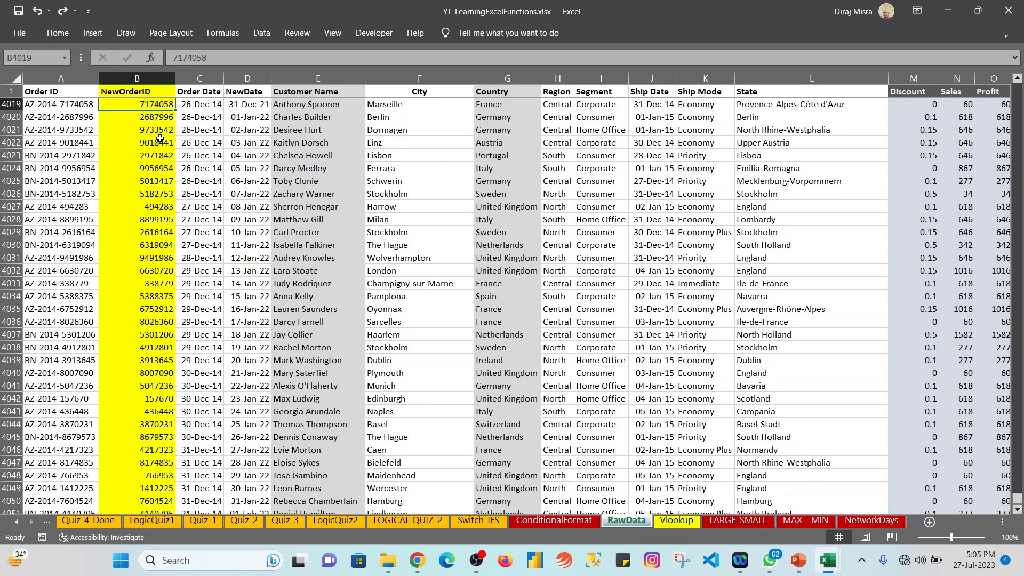
key("ctrl+Up")
key("ctrl+shift+Down")
key("ctrl+shift+Right")
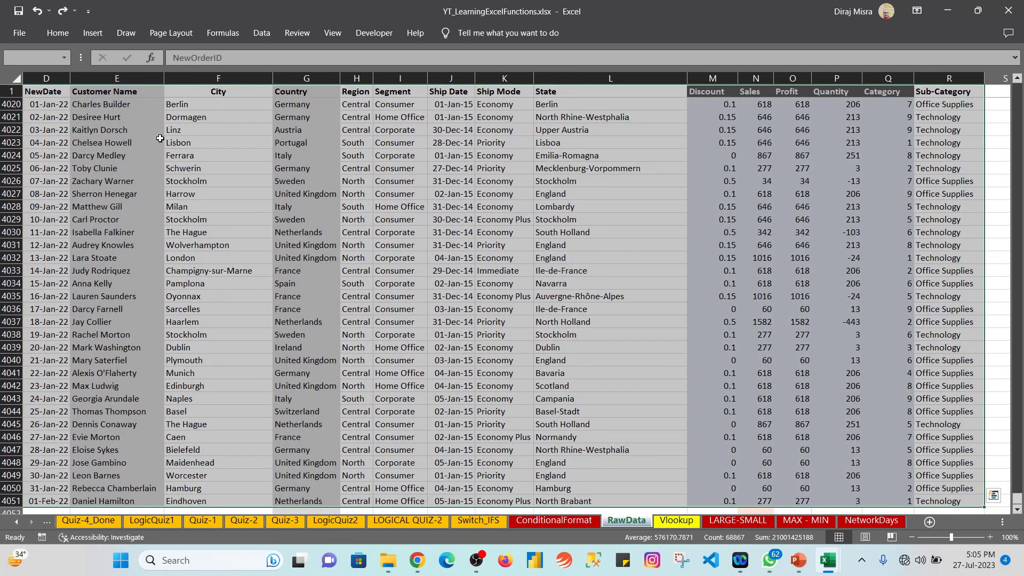
key("Left")
key("Right")
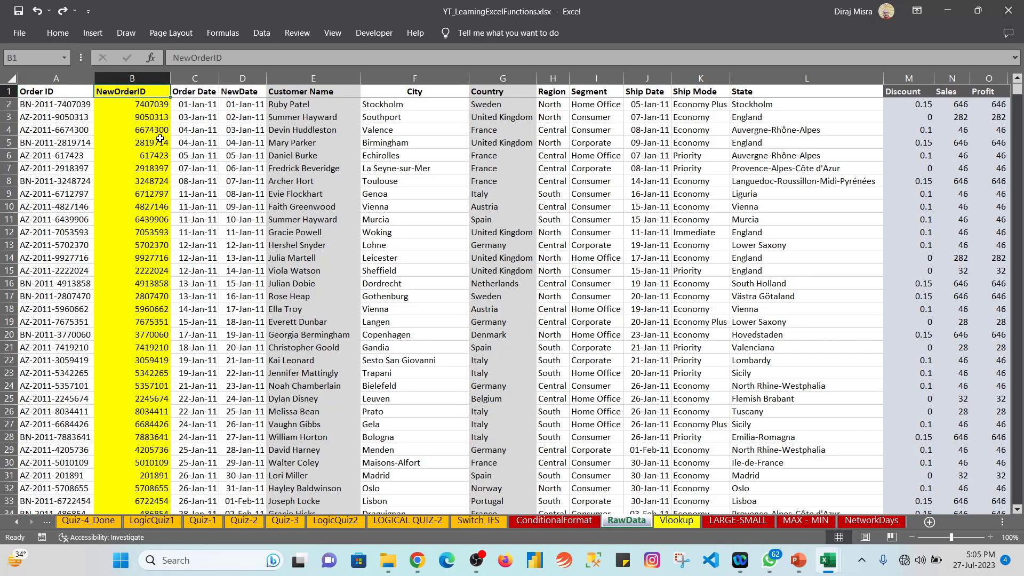
Move the whole NewOrderID column to between the Country and Region columns.
key("ctrl+shift+Down")
key("ctrl+c")
key("Right")
key("Right")
key("Right")
key("Right")
key("Right")
key("Right")
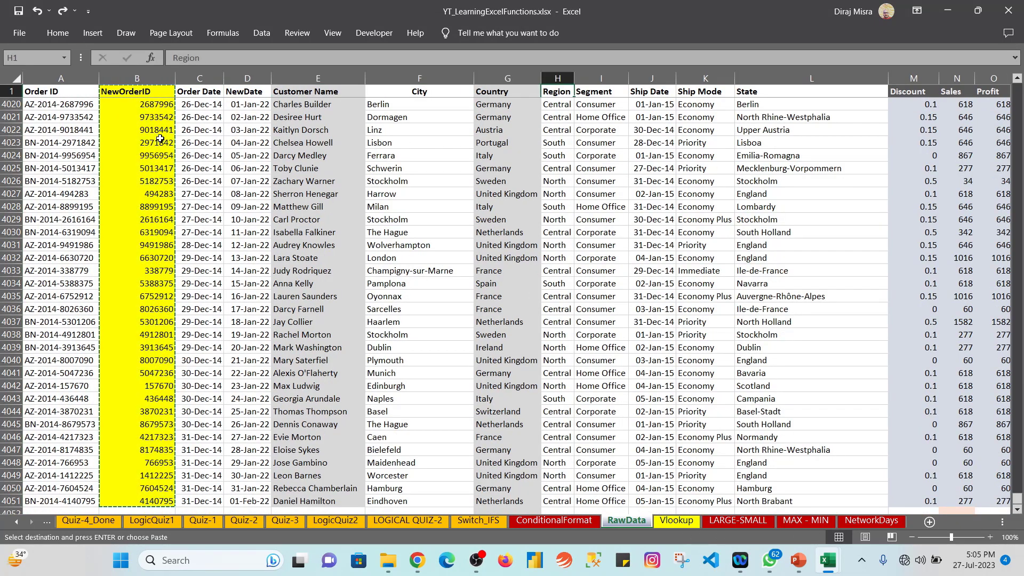
key("ctrl+plus")
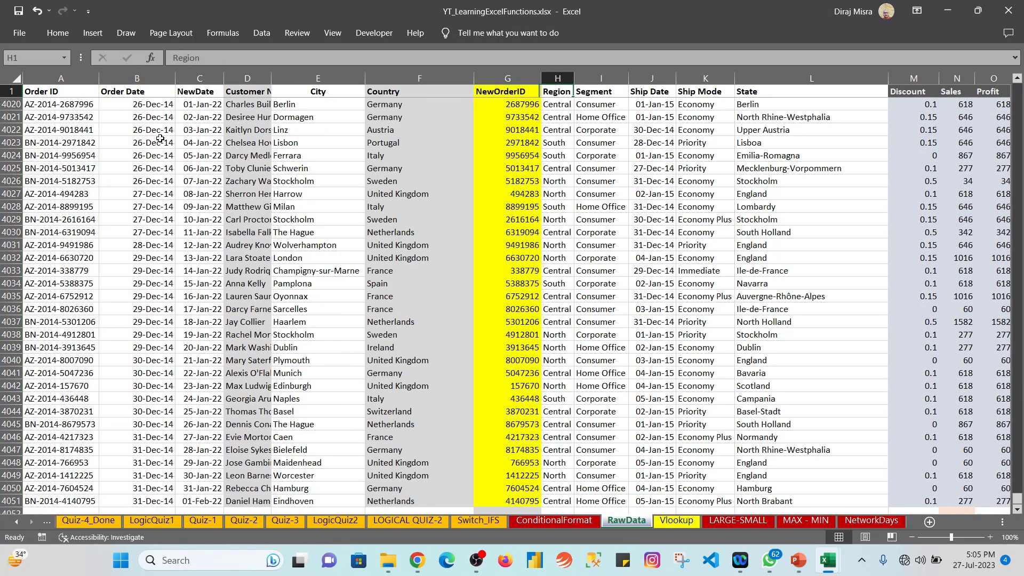
Highlight the records from the relocated NewOrderID column across to Sub-Category, down to the last row.
key("ctrl+shift+Down")
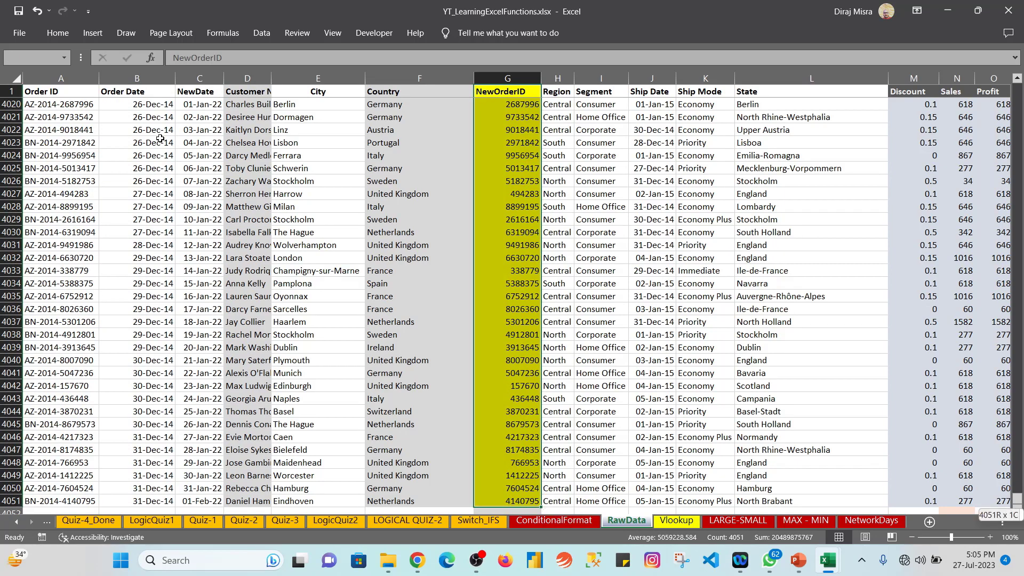
key("ctrl+shift+Right")
key("ctrl+q")
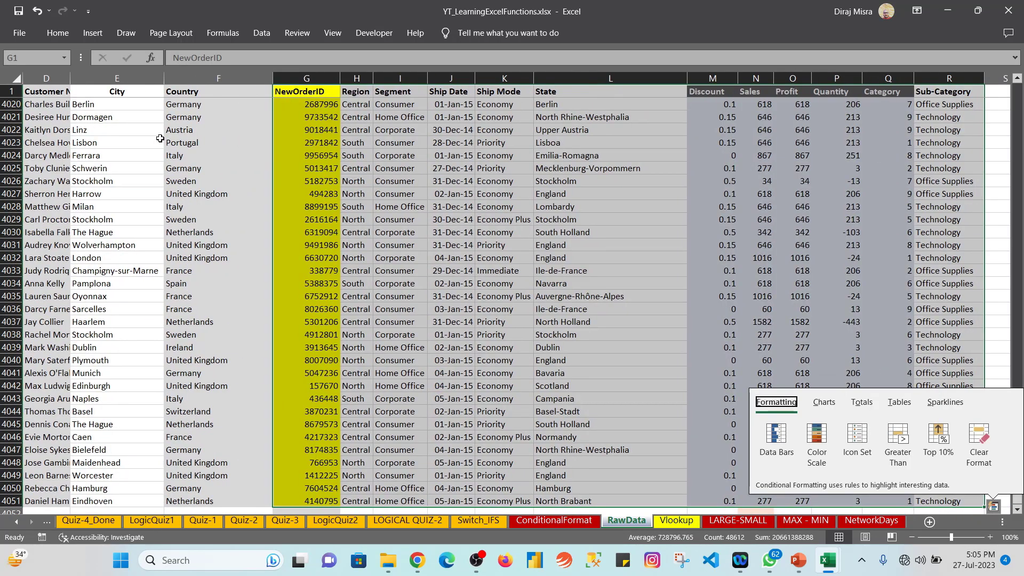
key("Escape")
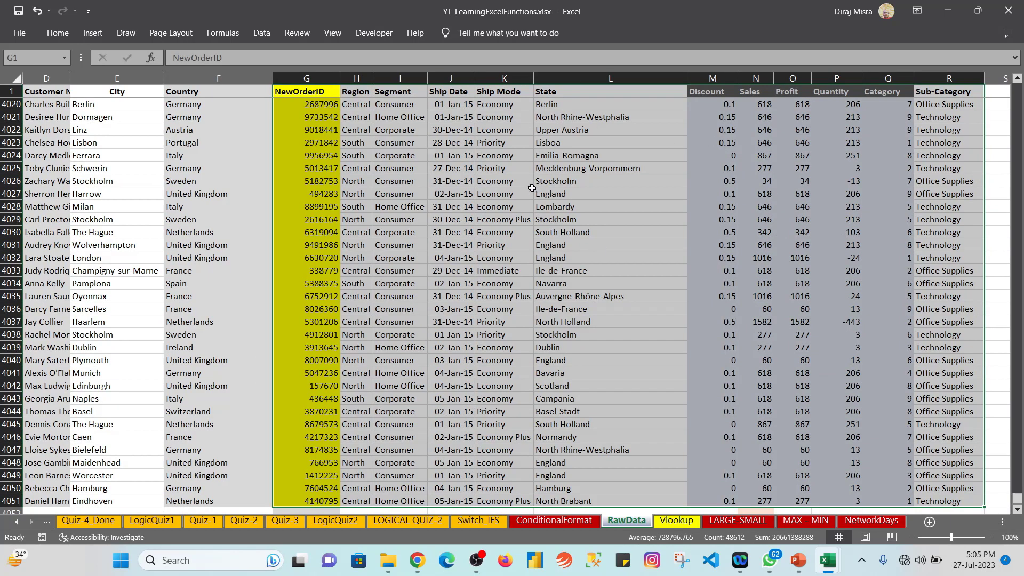
Highlight the records from NewOrderID back to Order ID, and undo the move of the NewOrderID column.
left_click(305, 95)
key("ctrl+shift+Down")
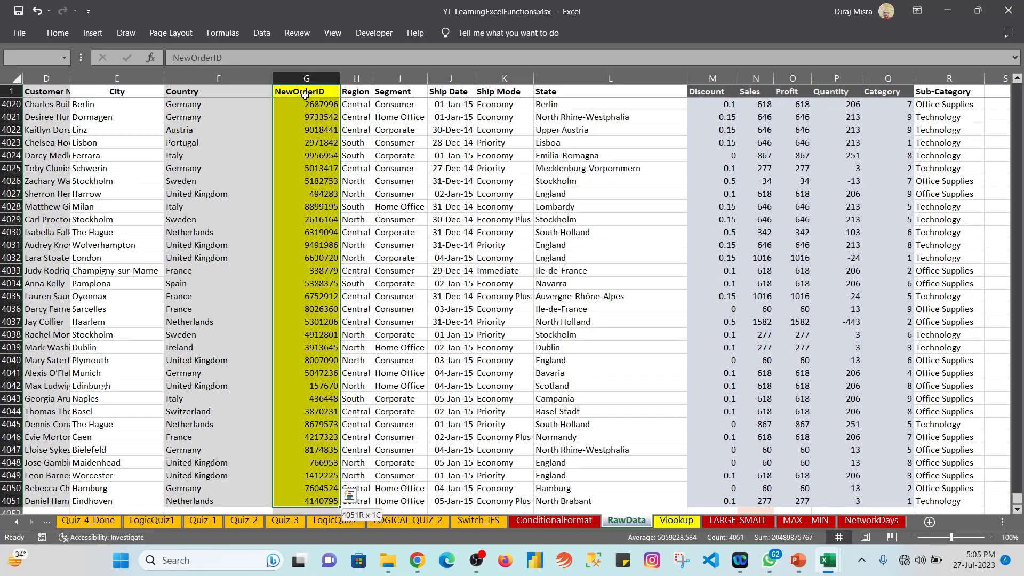
key("ctrl+shift+Left")
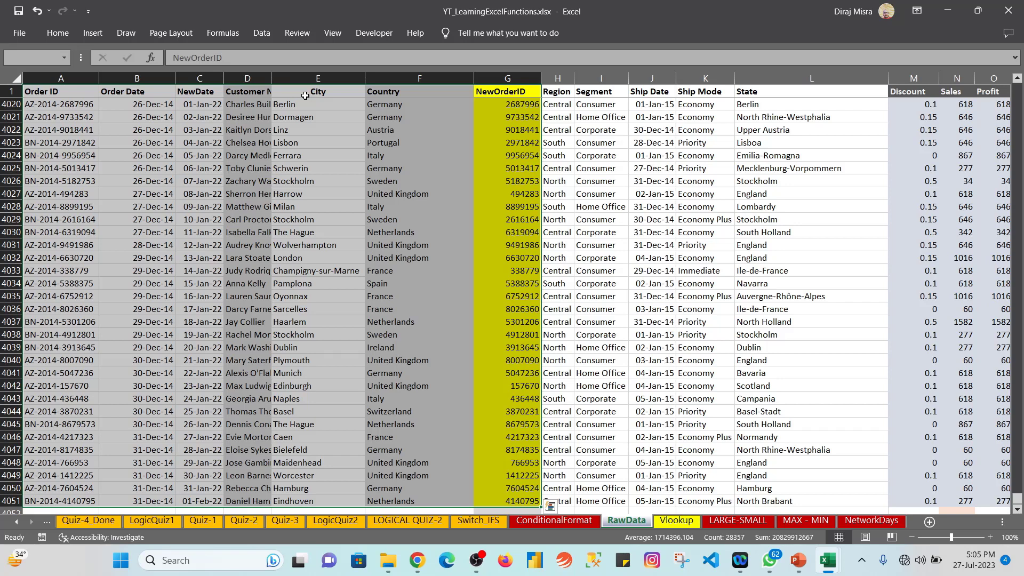
key("ctrl+z")
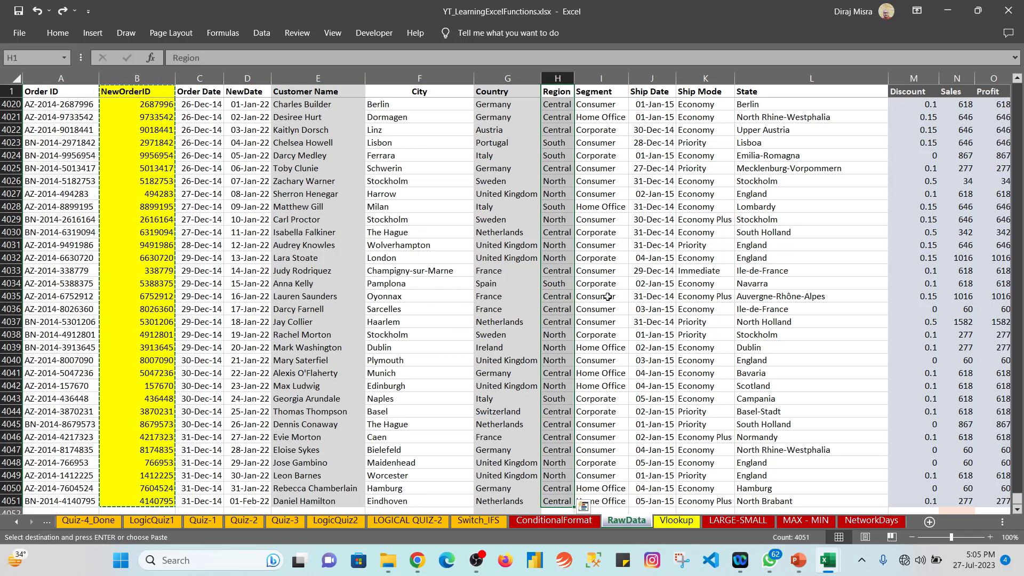
key("Escape")
Start a VLOOKUP formula in cell I3 of the Vlookup sheet to recheck its argument list, and cancel the entry.
left_click(676, 521)
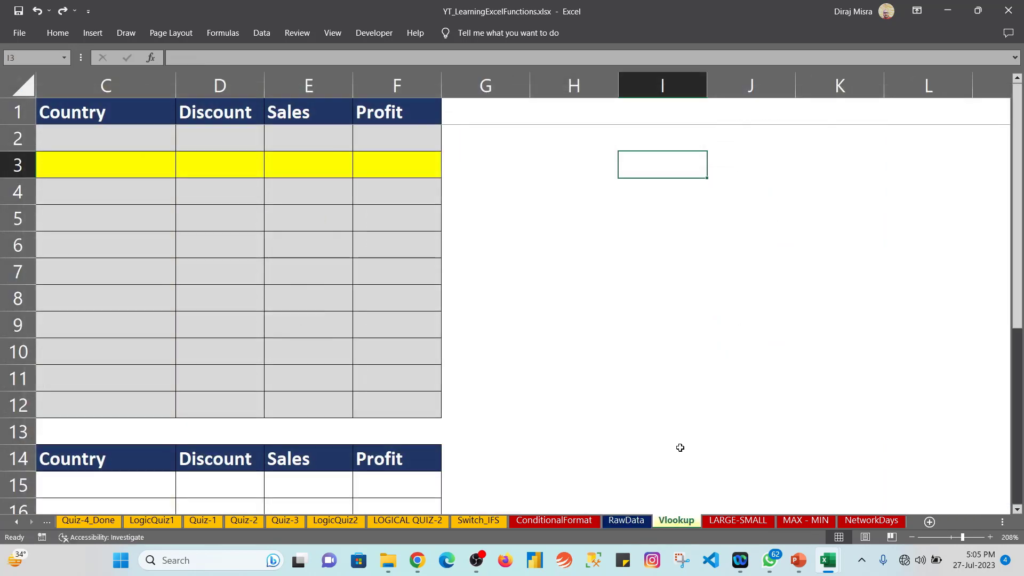
type("=VLOOKUP(")
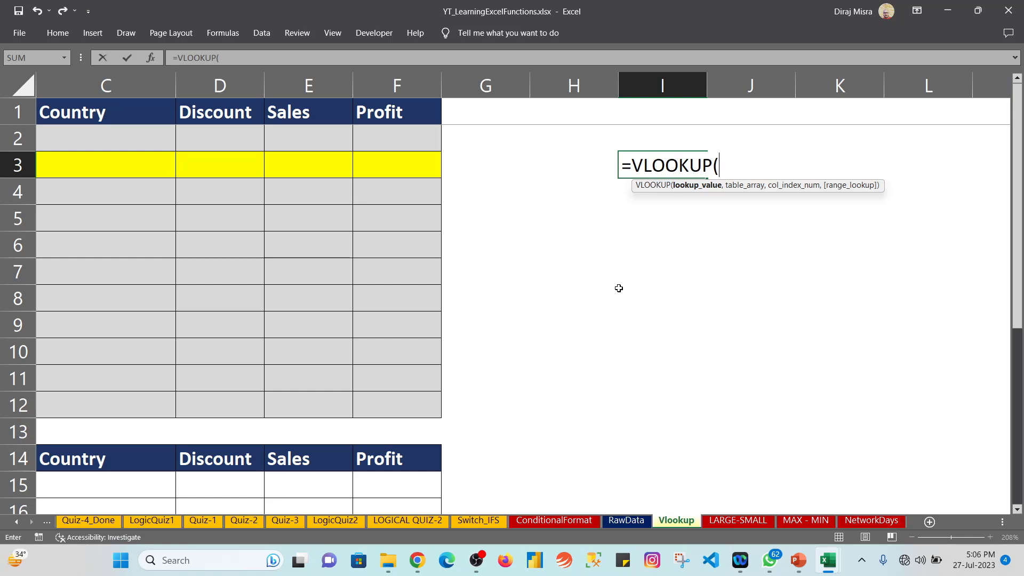
key("Escape")
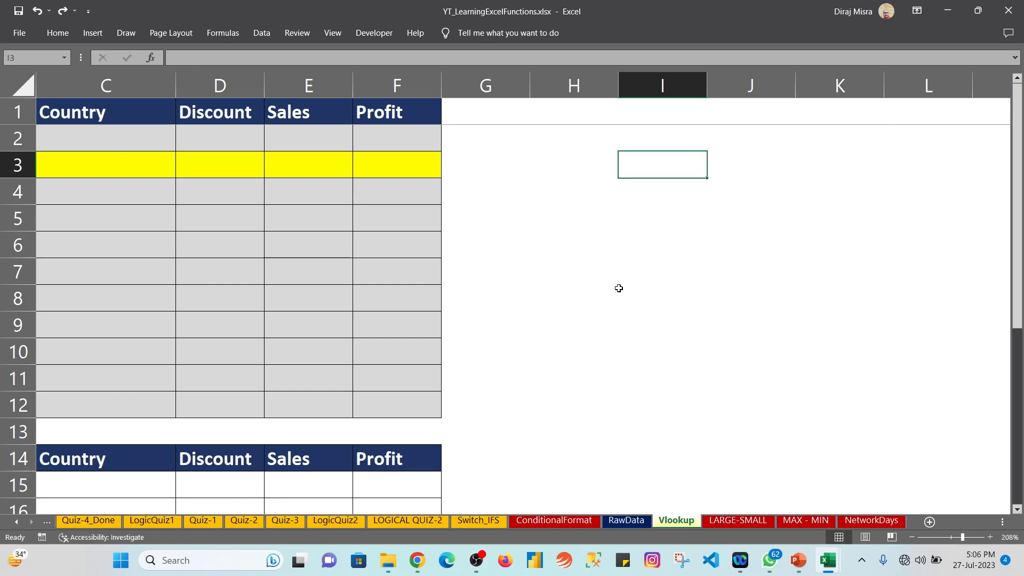
On the RawData sheet, select the records from NewOrderID across to Customer Name, down to the last row.
left_click(622, 520)
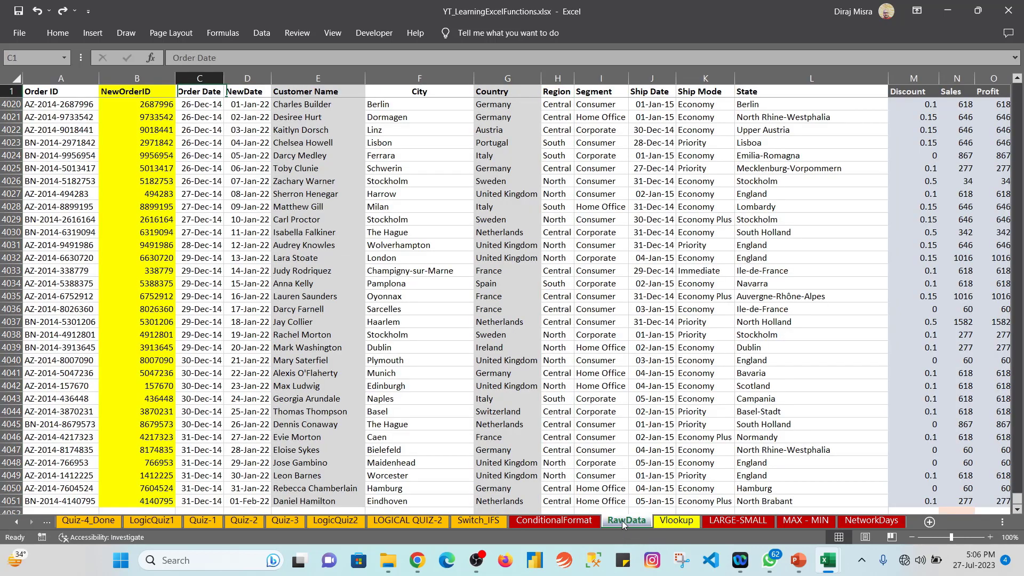
key("Left")
key("ctrl+shift+Down")
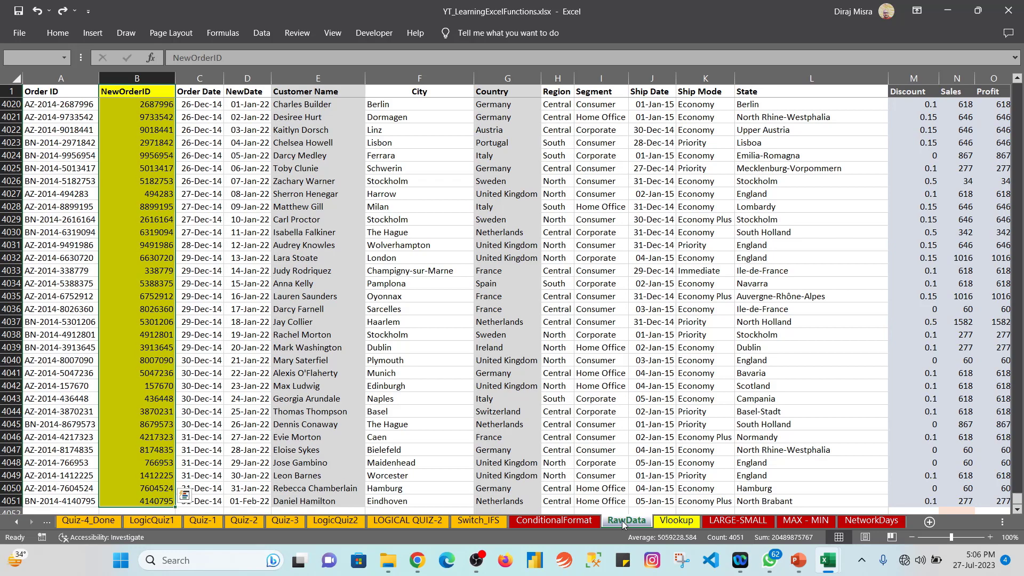
key("ctrl+q")
key("Escape")
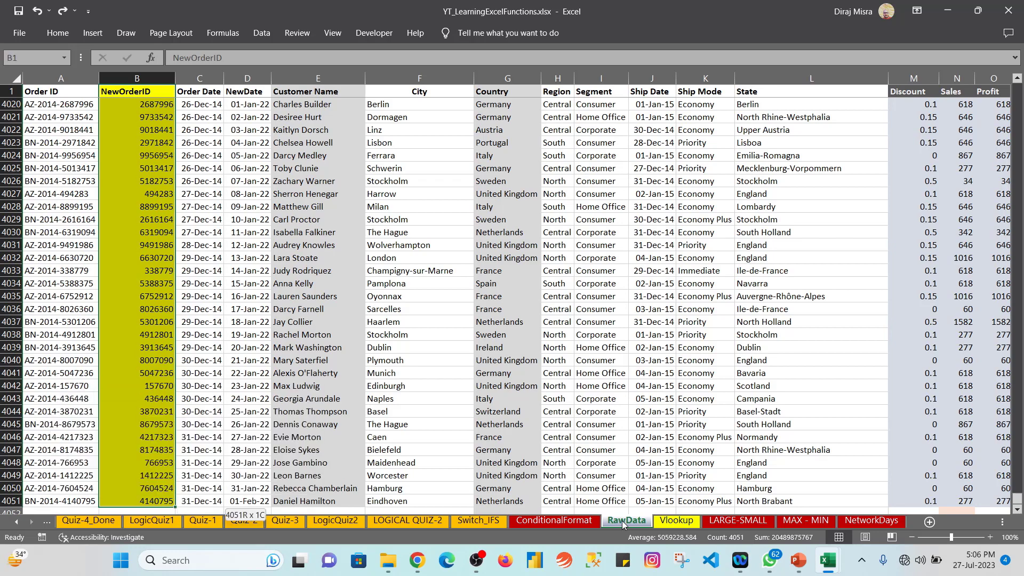
key("shift+Right")
key("shift+Right")
key("shift+Right")
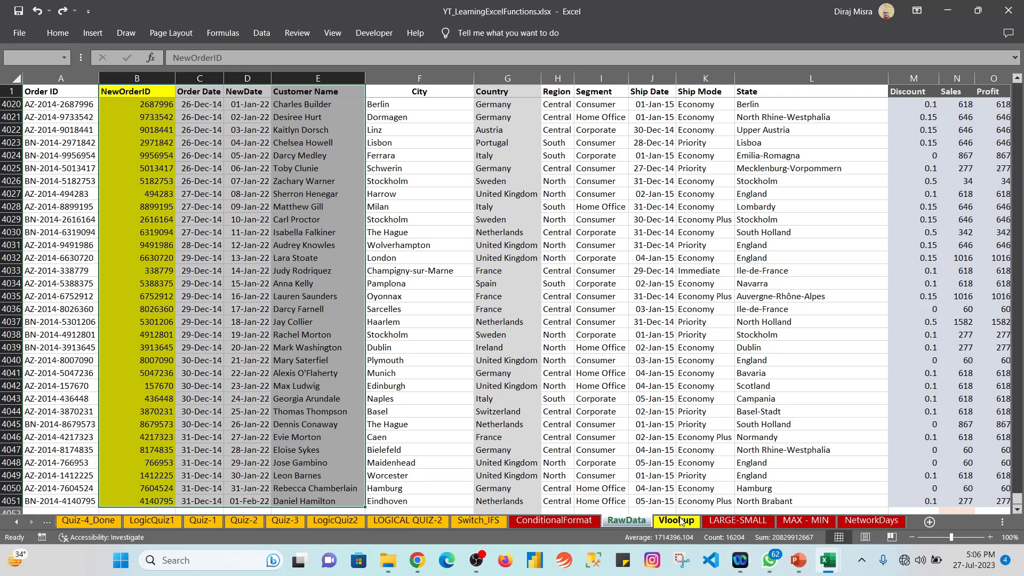
key("ctrl+q")
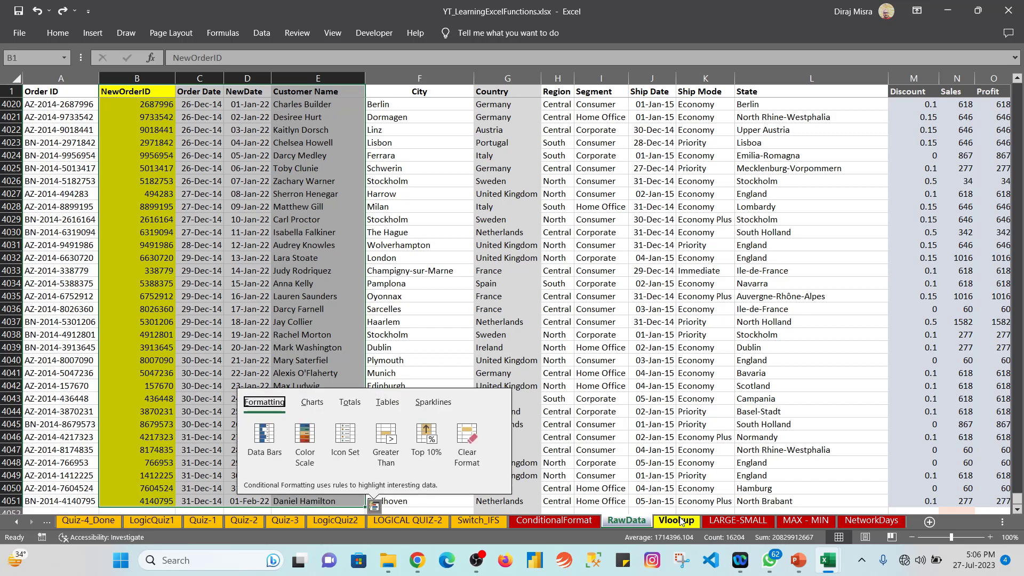
key("Escape")
Extend the selection to the Country column and on to the Discount column.
key("shift+Right")
key("shift+Right")
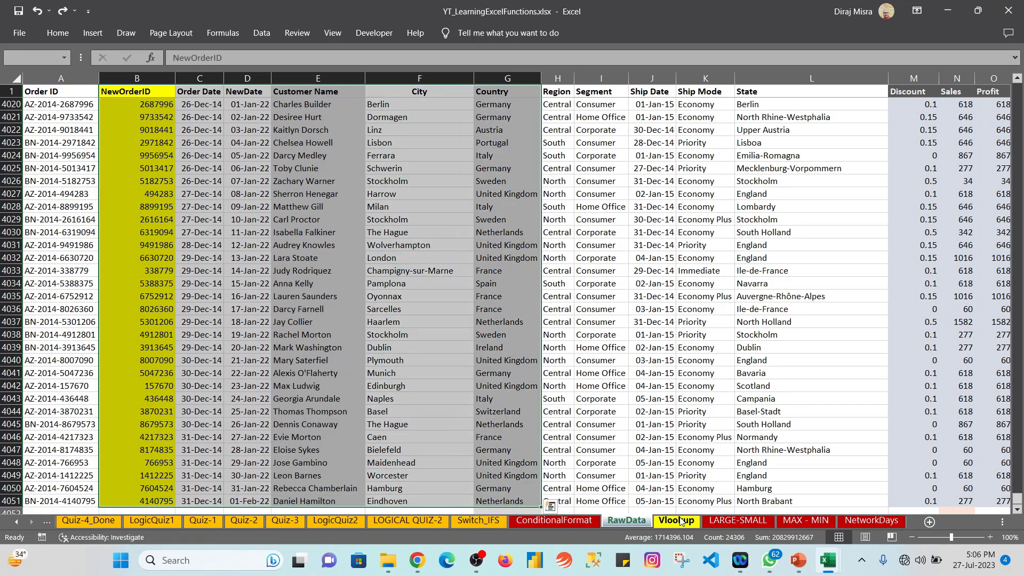
key("shift+Right")
key("shift+Right")
key("shift+Right")
key("shift+Right")
key("shift+Right")
key("shift+Right")
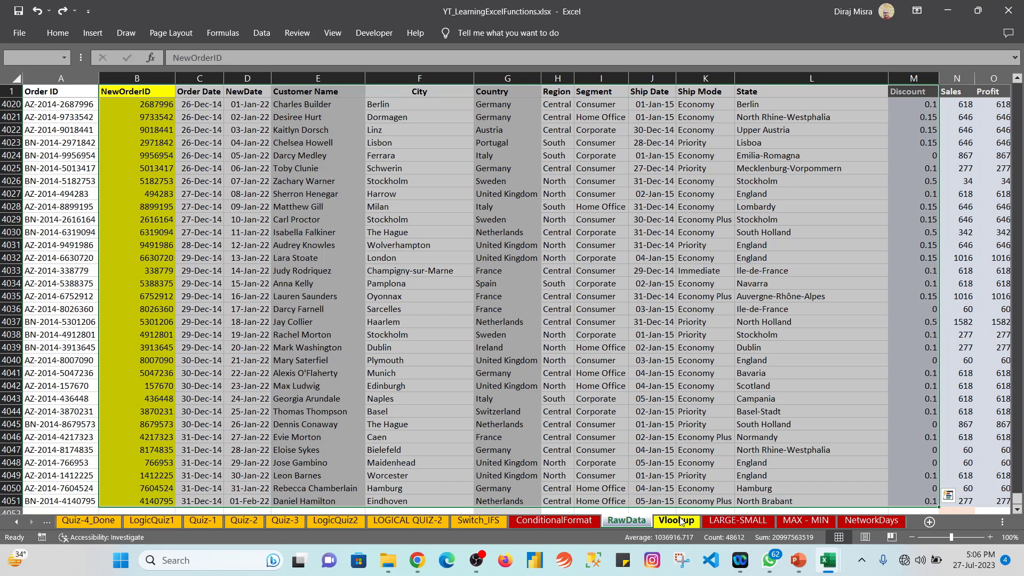
On the Vlookup sheet, start a VLOOKUP formula in cell B2 with $A2 as the lookup value.
left_click(676, 521)
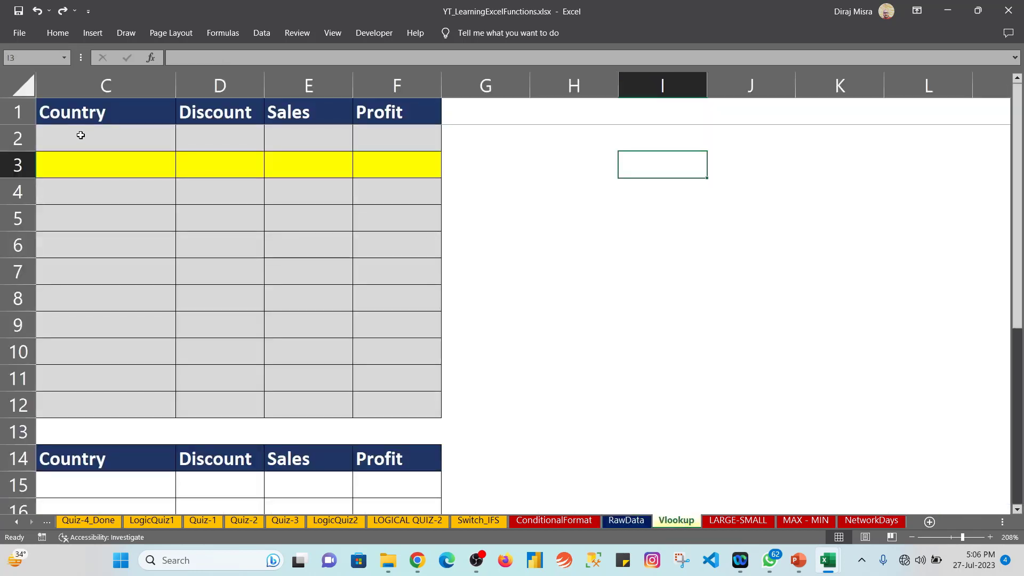
key("Left")
key("Left")
key("Left")
key("Left")
key("Left")
key("Left")
key("Left")
key("Left")
key("Right")
key("Up")
key("Up")
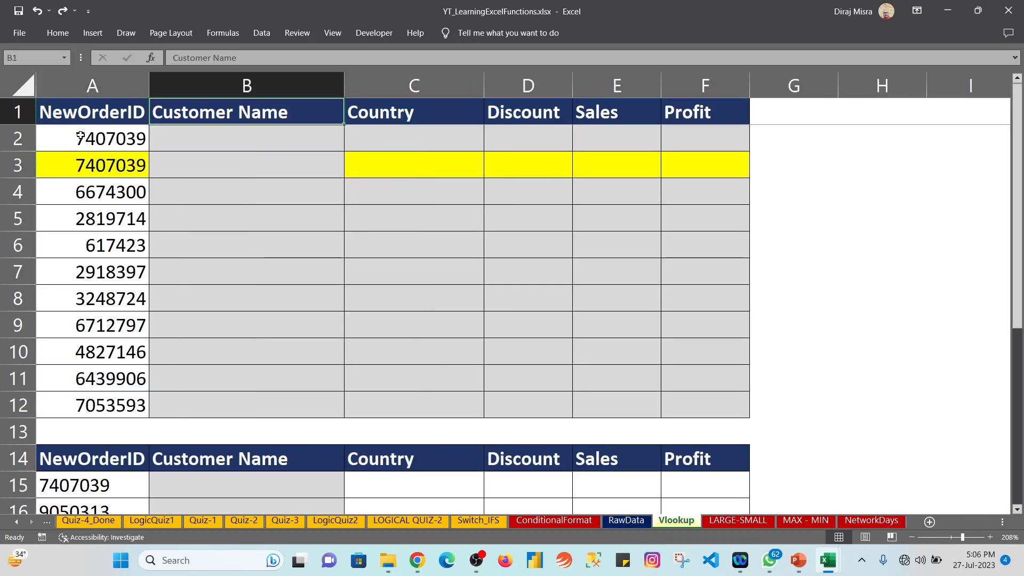
key("Down")
type("=vl")
key("Tab")
left_click(80, 137)
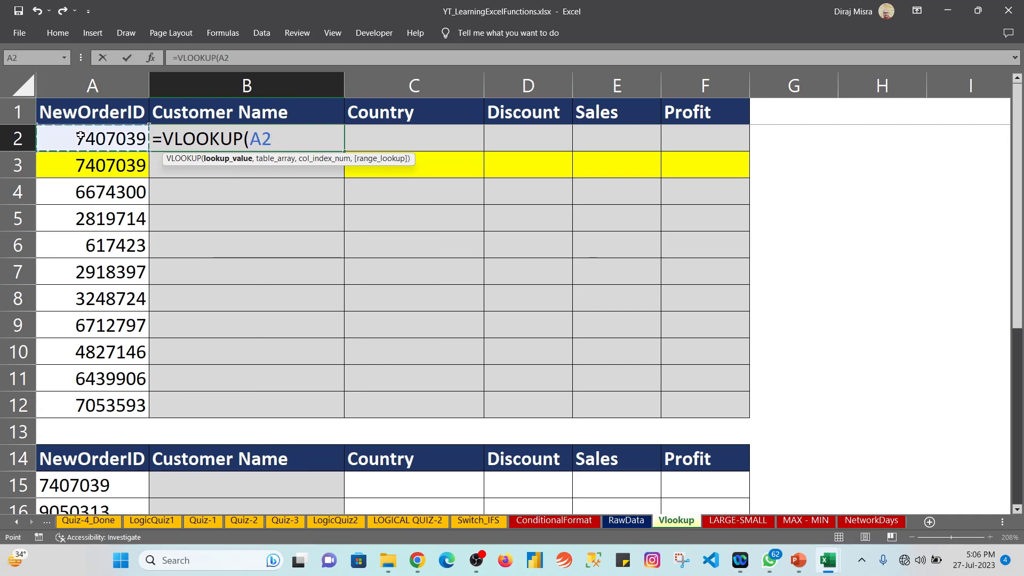
key("F4")
key("F4")
key("F4")
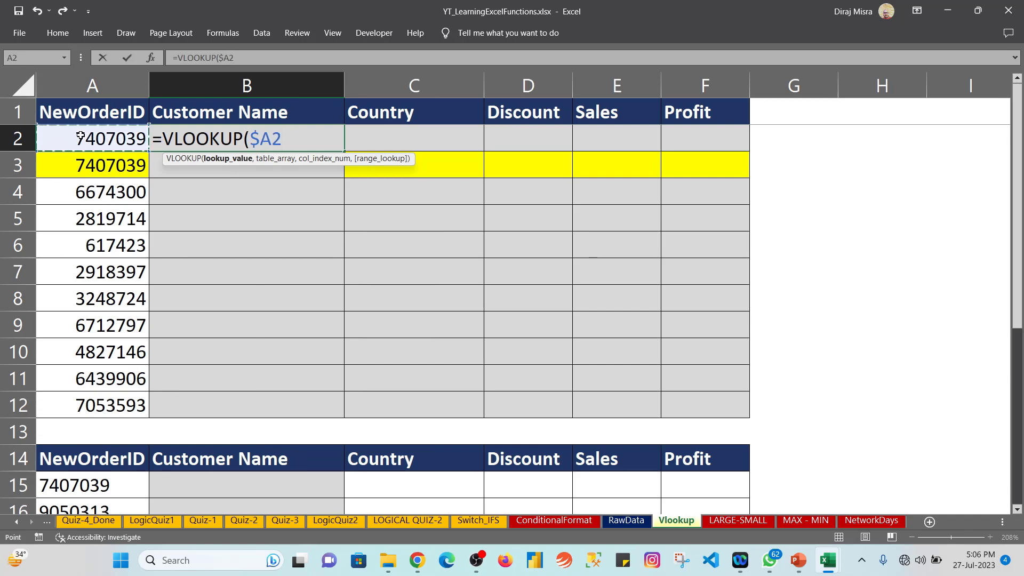
type(",")
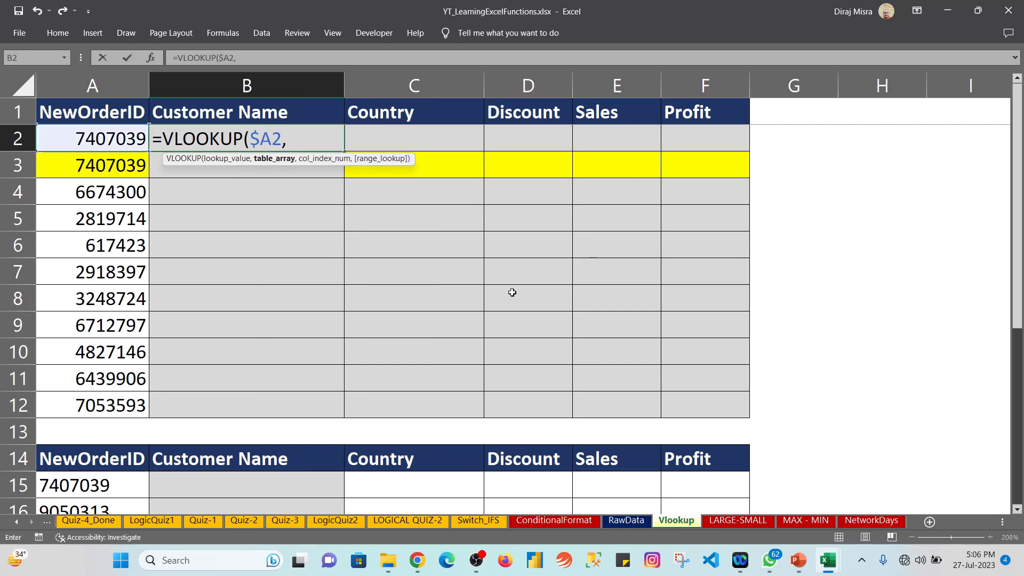
Set the formula's table array to the whole RawData table as the absolute range RawData!$A$1:$R$4051.
left_click(628, 521)
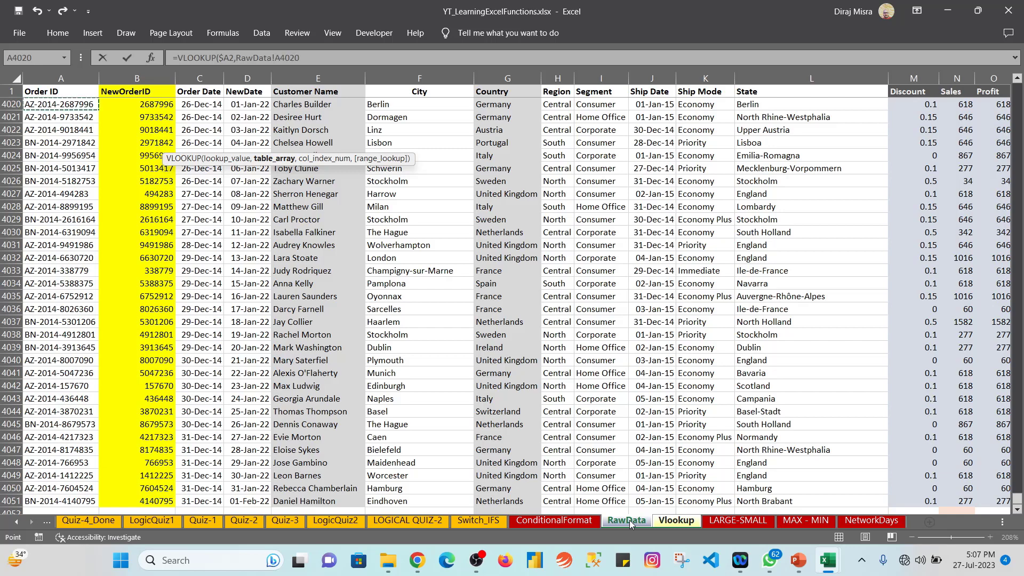
key("Up")
key("ctrl+Up")
key("ctrl+shift+Down")
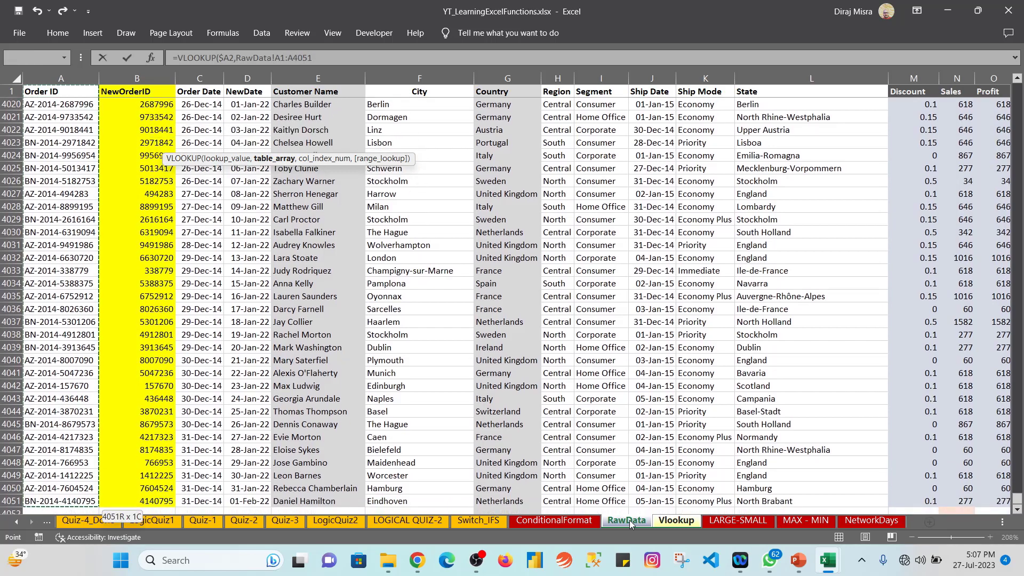
key("ctrl+shift+Right")
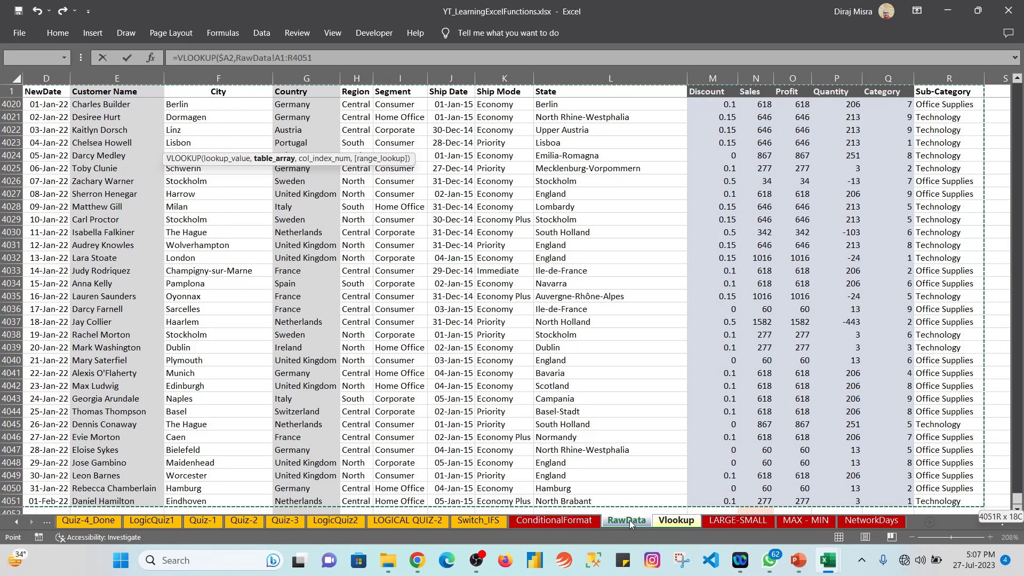
key("F4")
type(",")
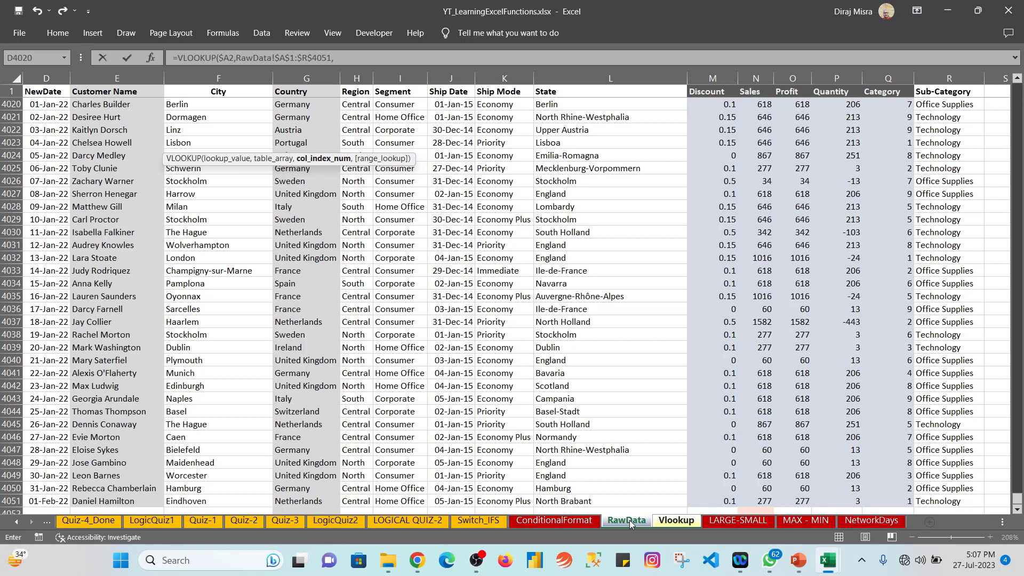
Complete the B2 formula with column index 4 and 0 for an exact match.
type("4,0")
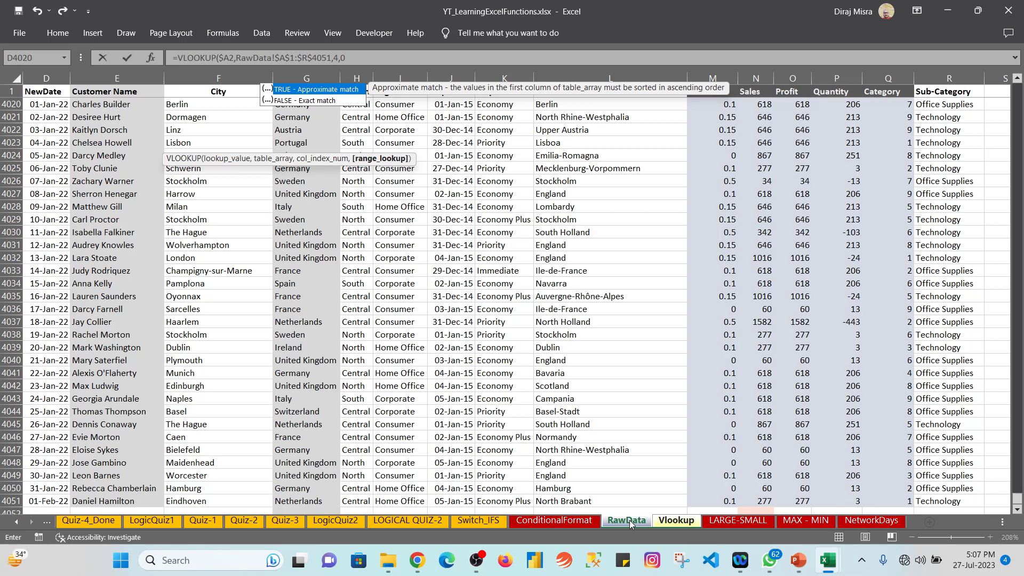
key("Down")
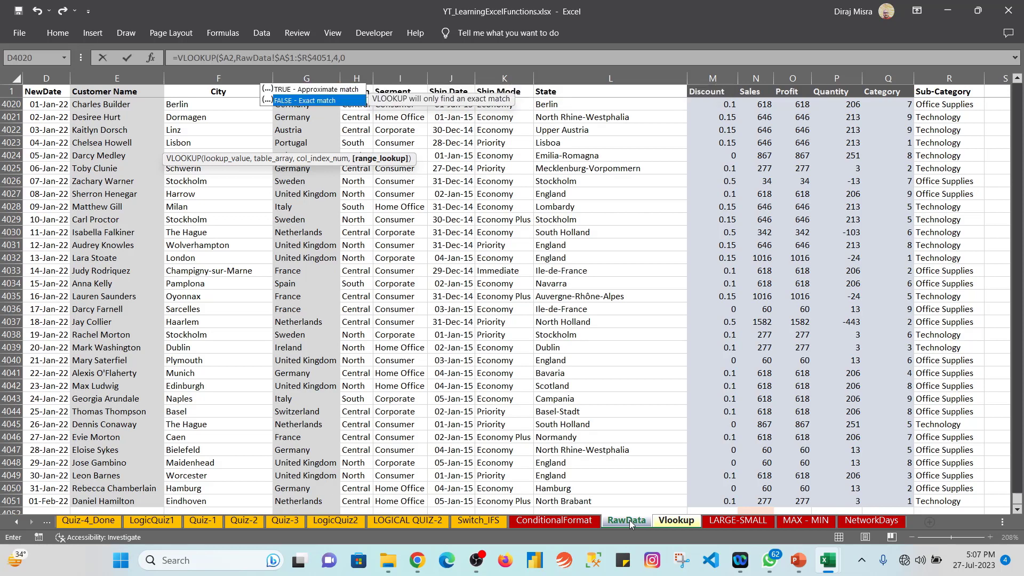
key("Tab")
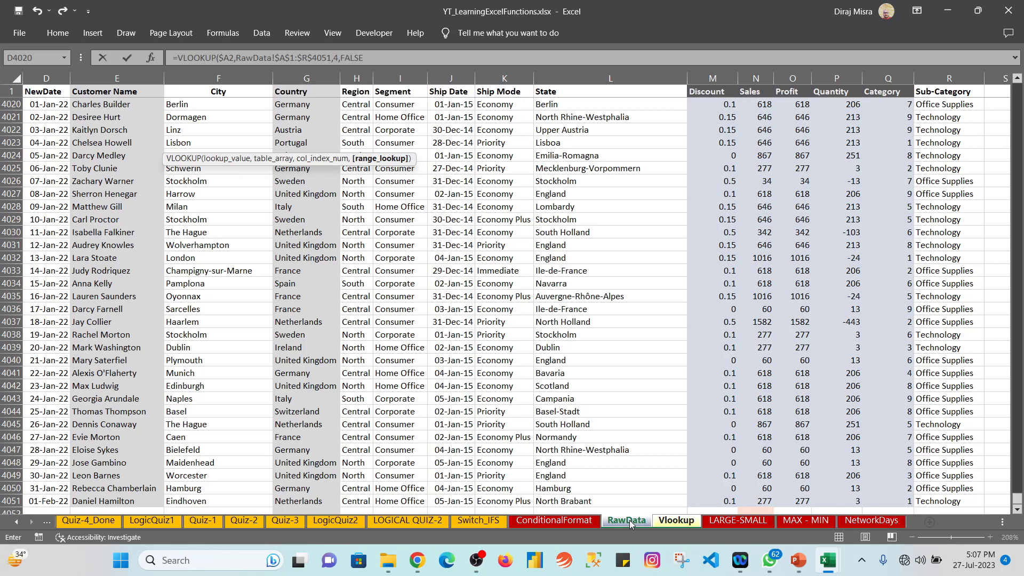
key("BackSpace")
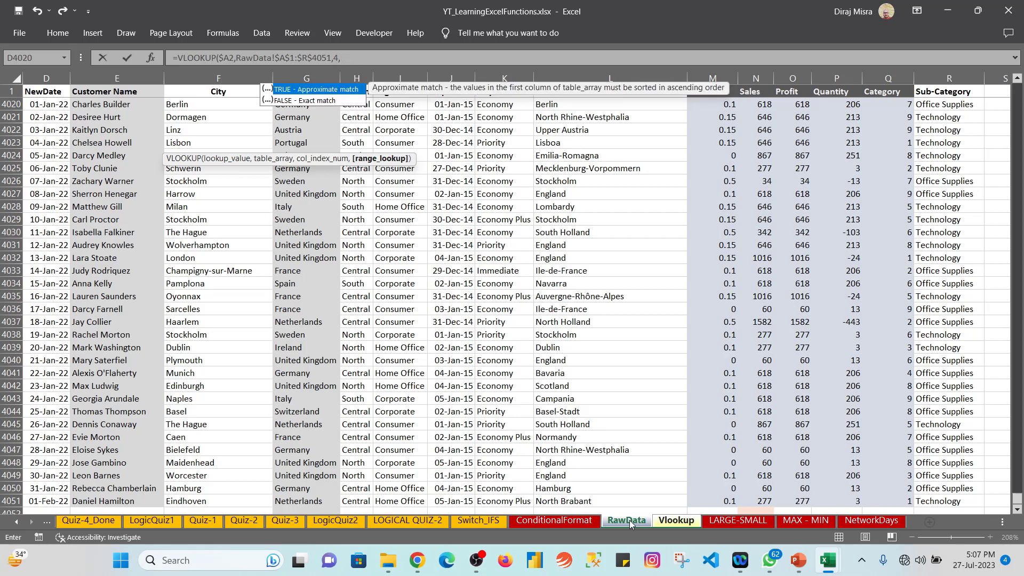
type("0)")
key("Return")
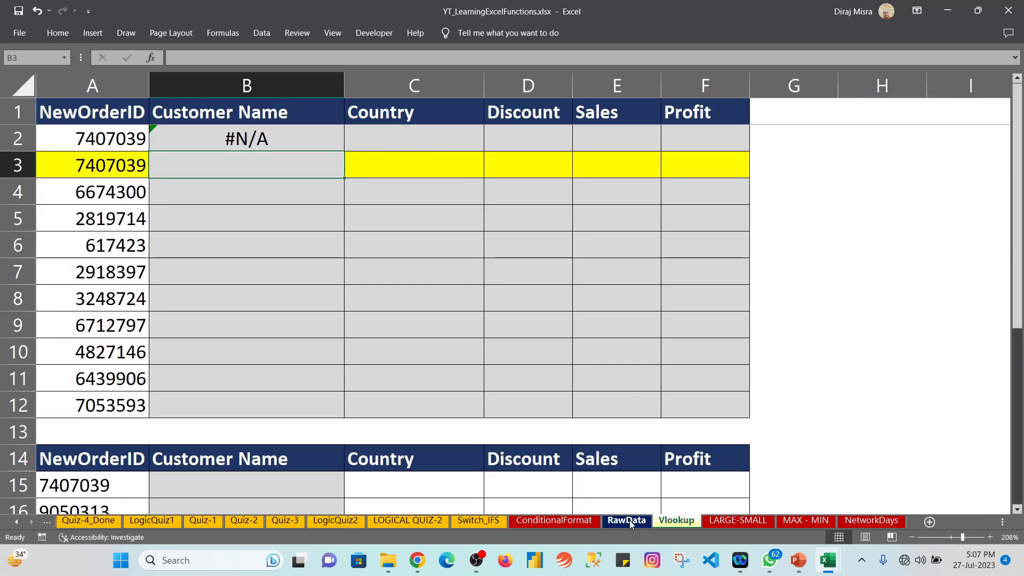
Fill the VLOOKUP formula from B2 down to B12 in the Customer Name column.
key("Up")
key("shift+Down")
key("shift+Down")
key("shift+Down")
key("shift+Down")
key("shift+Down")
key("shift+Down")
key("shift+Down")
key("shift+Down")
key("shift+Down")
key("shift+Down")
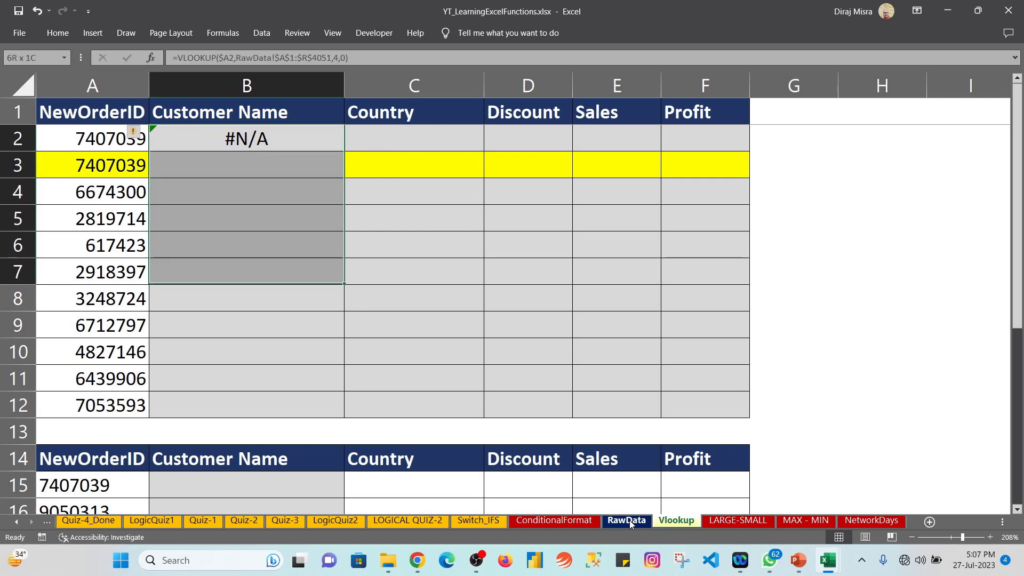
key("ctrl+d")
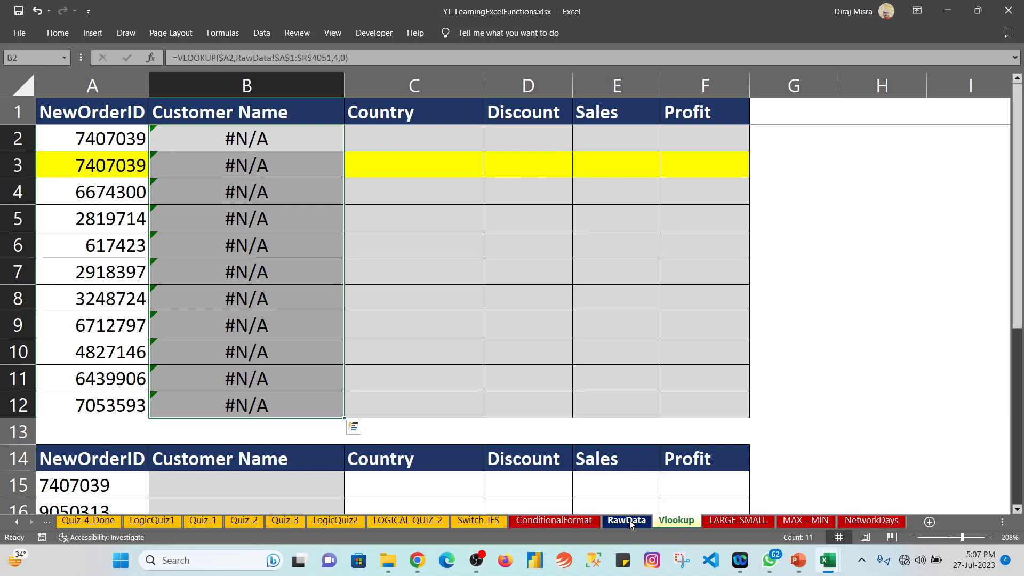
On the RawData sheet, select the records from Order ID across to Customer Name, down to the last row.
left_click(612, 522)
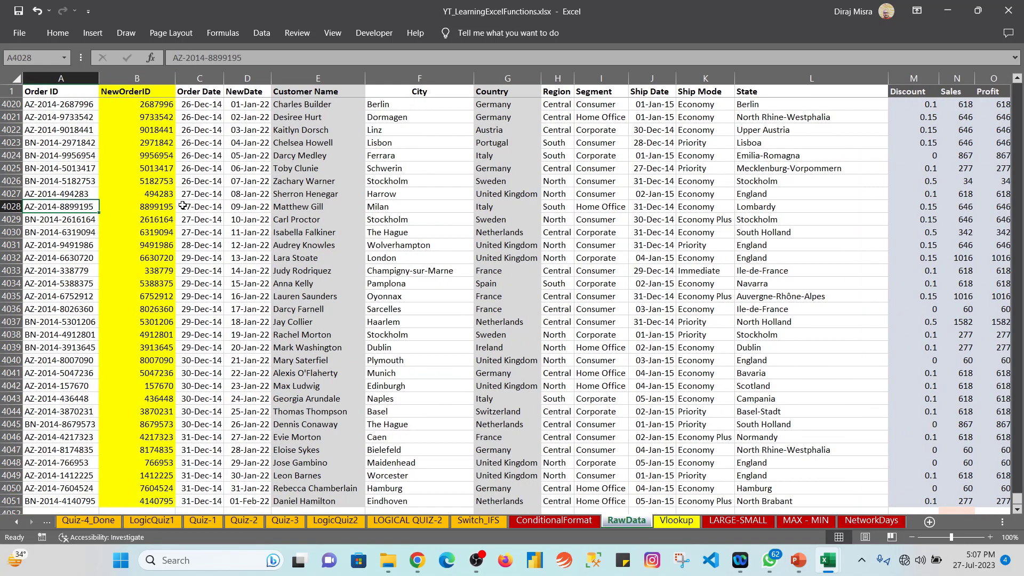
key("ctrl+Up")
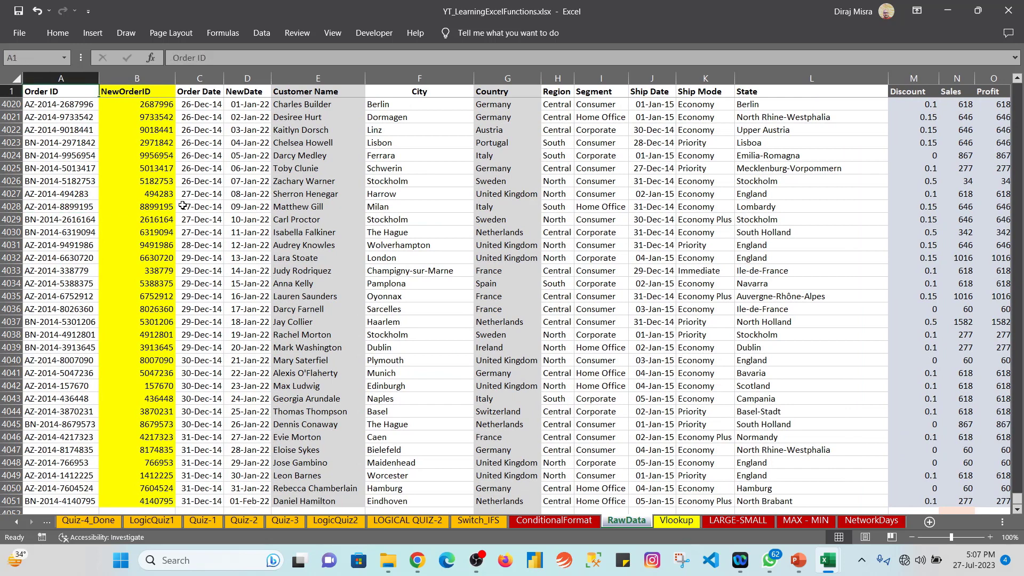
key("Right")
key("Left")
key("ctrl+shift+Down")
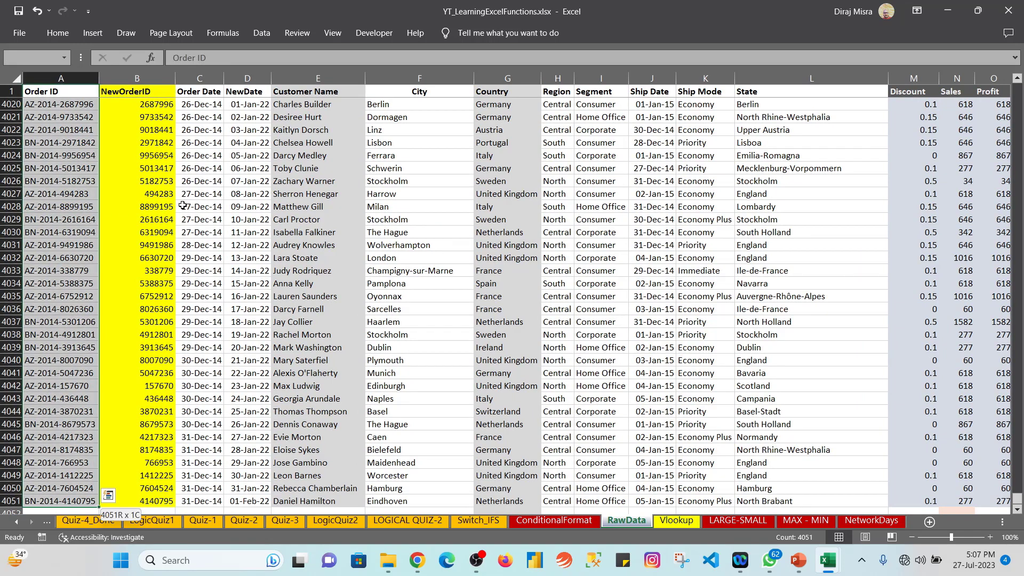
key("shift+Right")
key("shift+Right")
key("shift+Right")
key("shift+Right")
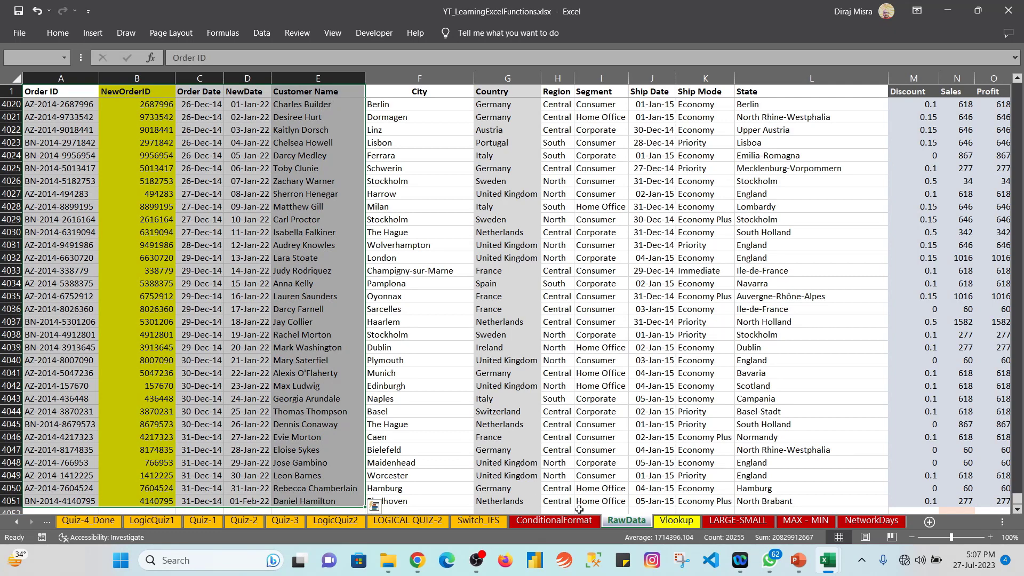
Change the start of the table array in the Vlookup sheet's B2 formula to $B$1.
left_click(668, 522)
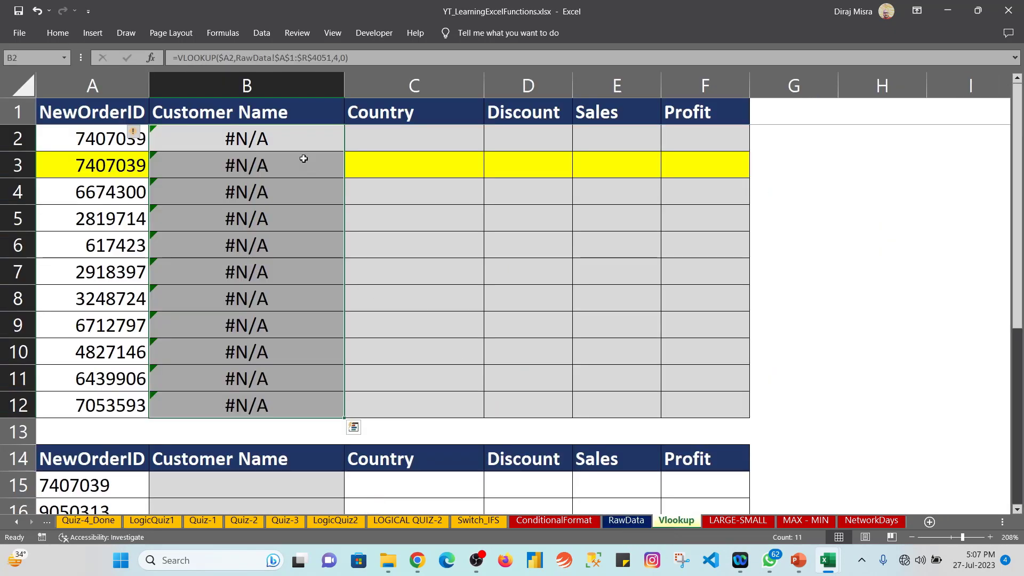
left_click(286, 139)
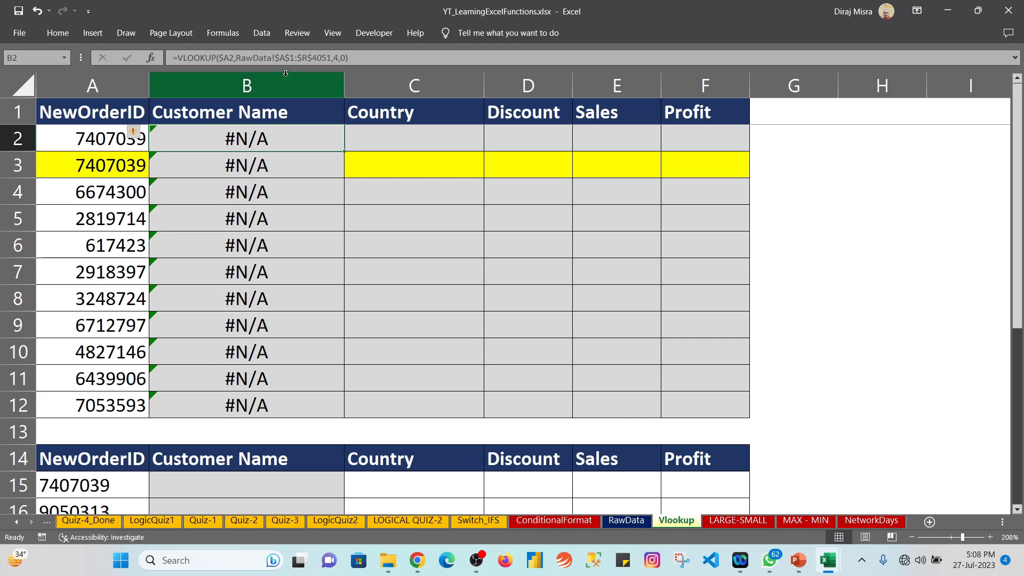
left_click(286, 57)
key("shift+Left")
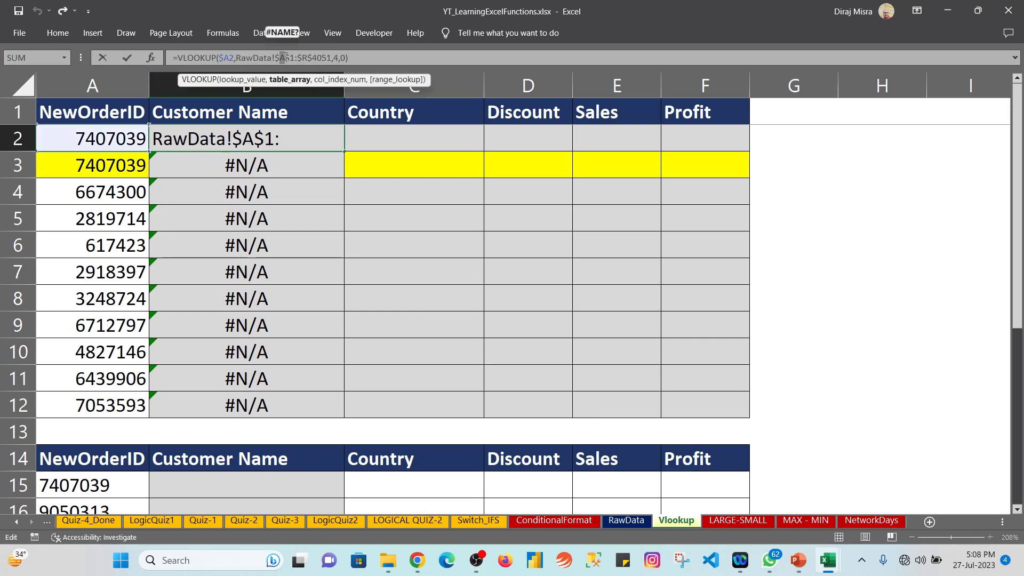
type("B")
key("Return")
key("Up")
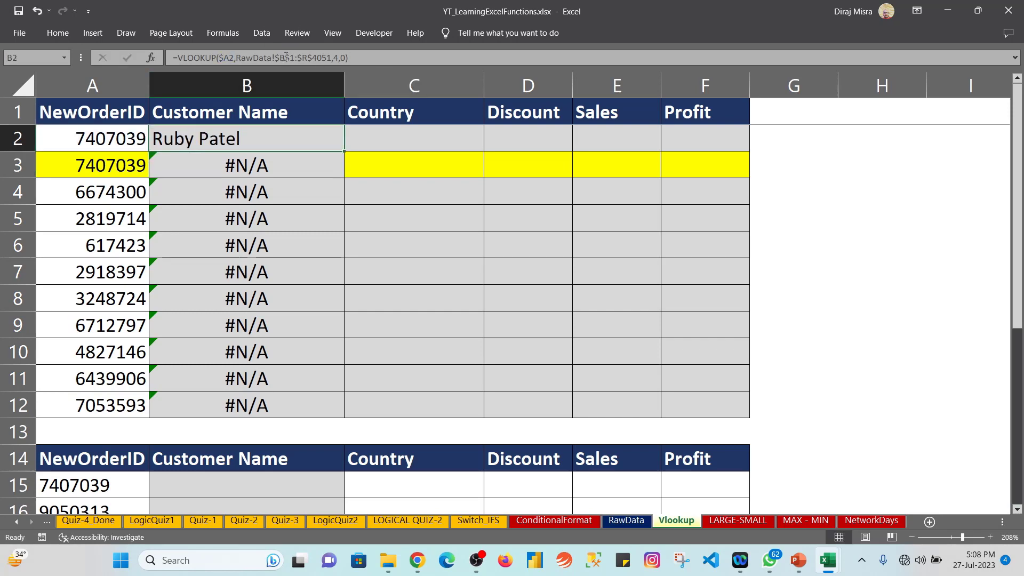
Fill the edited formula down to B12, and undo both the fill and the table array edit.
key("ctrl+shift+Down")
key("ctrl+d")
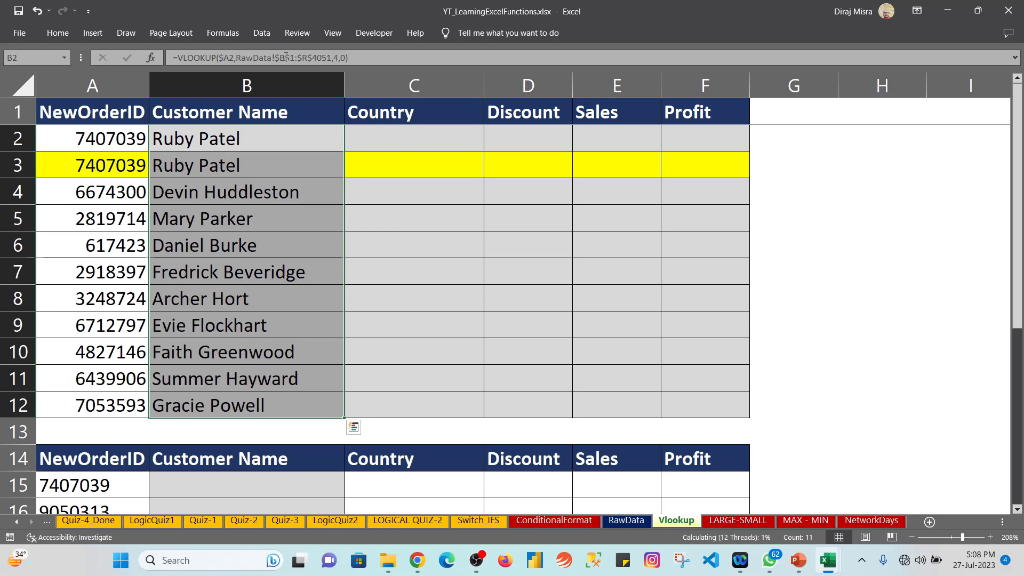
key("ctrl+z")
key("ctrl+z")
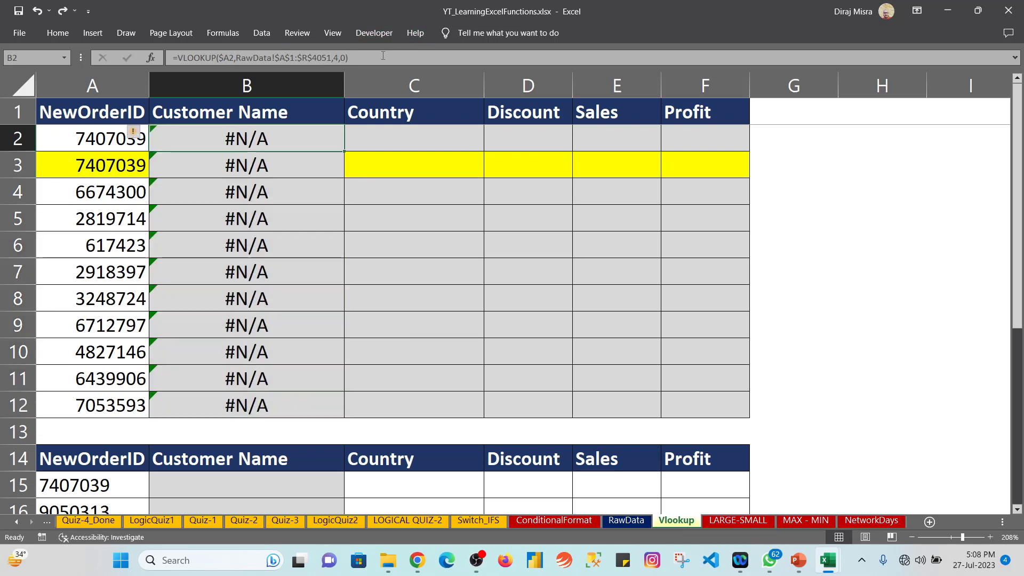
Copy the VLOOKUP formula text from B2 and paste it as plain text into cell G3.
left_click_drag(394, 57, 145, 44)
key("ctrl+c")
key("Escape")
left_click(821, 170)
double_click(822, 171)
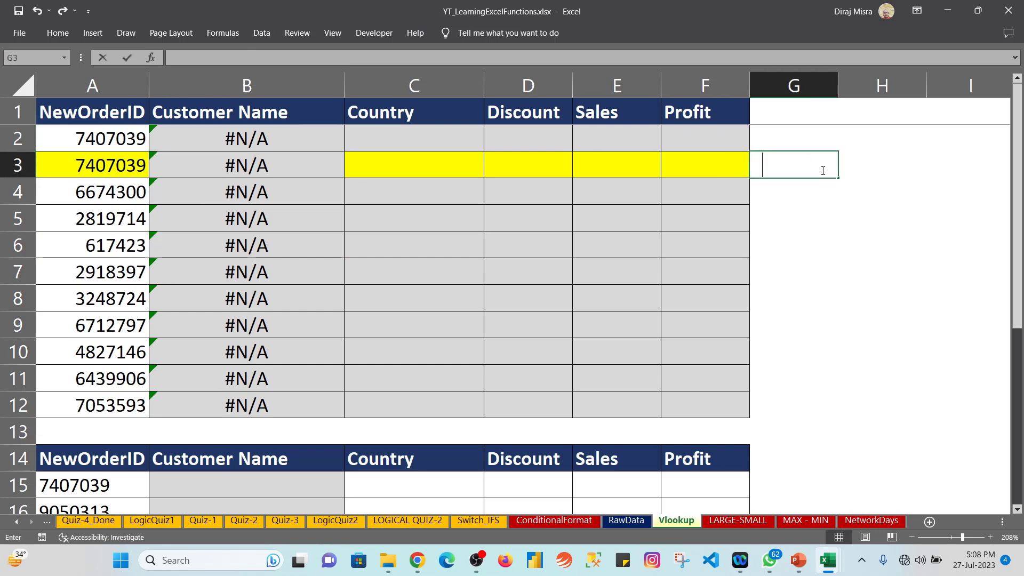
key("ctrl+v")
key("Return")
key("Up")
key("Right")
key("Right")
key("Right")
key("Right")
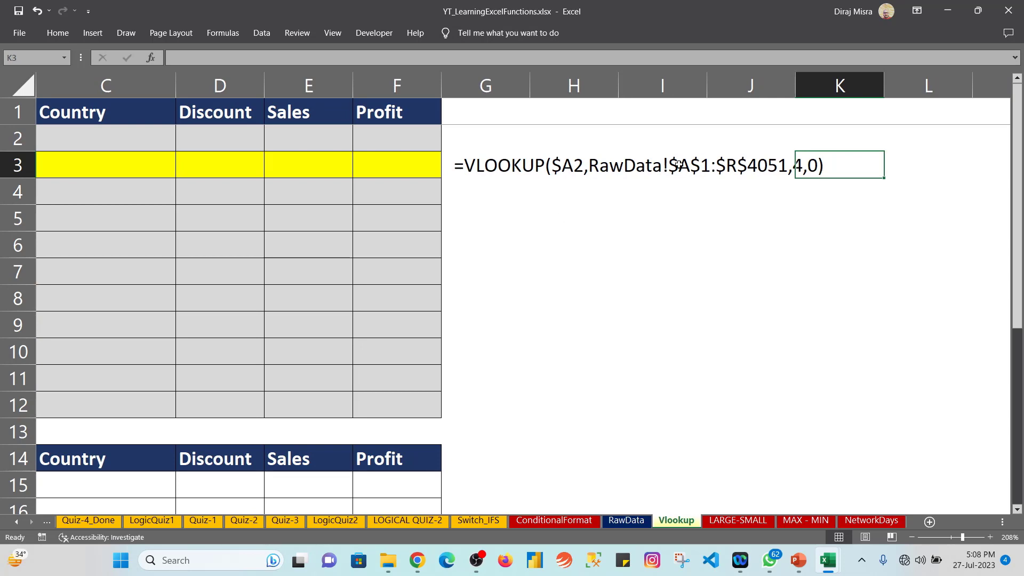
On the RawData sheet, select the full table from the Order ID header down to the last row and across to the last column.
left_click(625, 521)
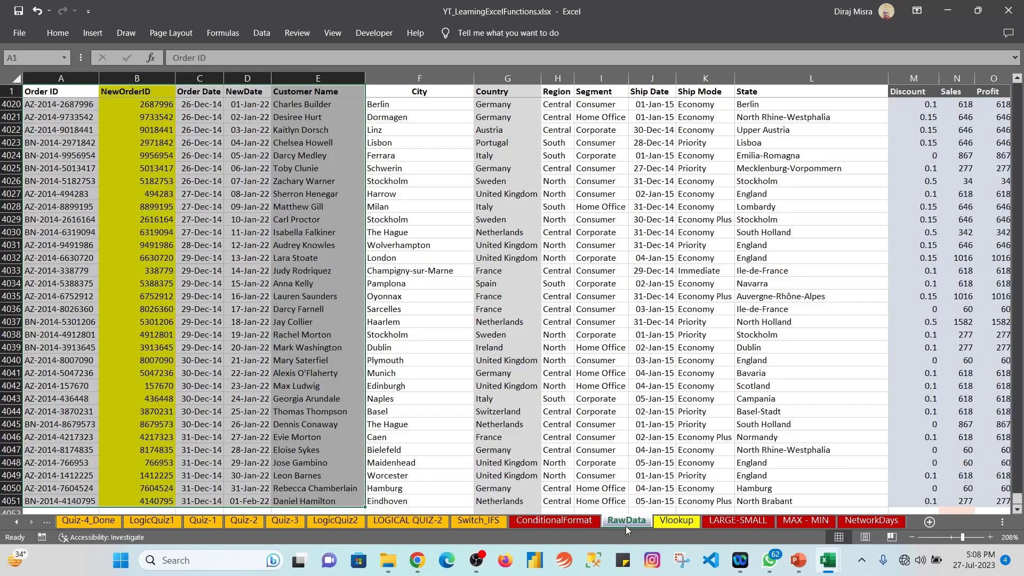
left_click(151, 287)
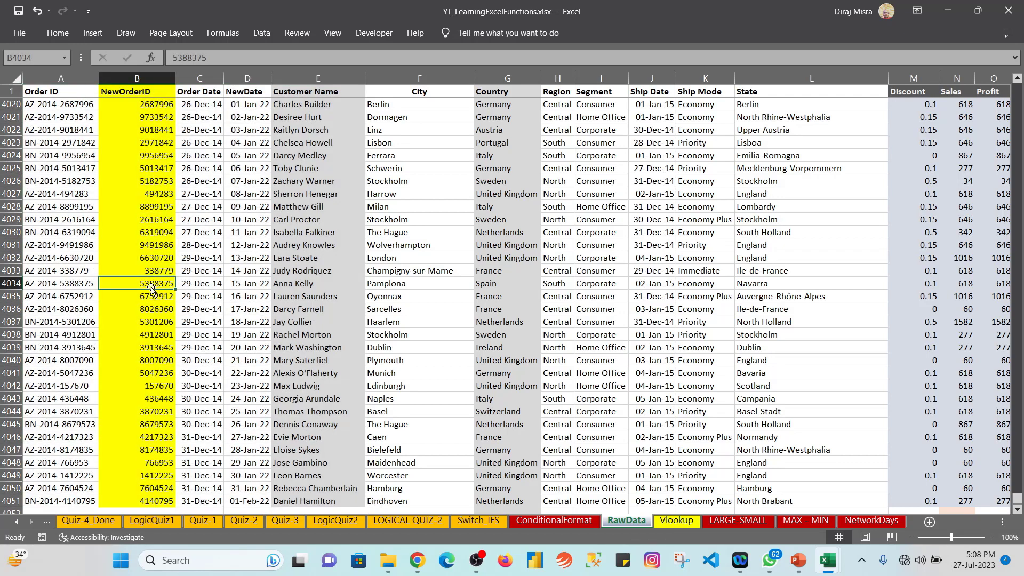
key("Up")
key("Up")
key("Up")
key("Up")
key("Up")
key("Up")
key("Up")
key("Up")
key("Up")
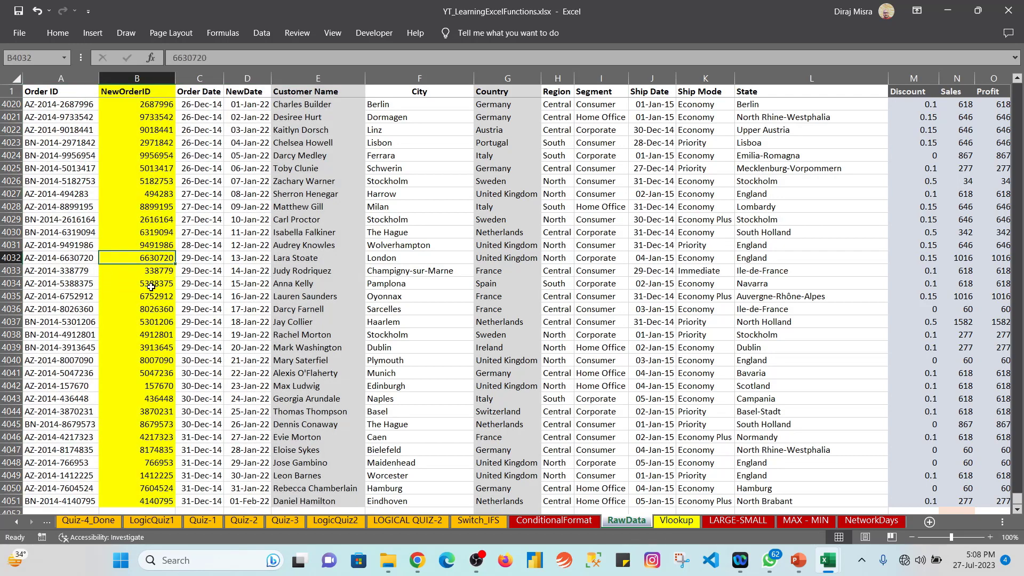
key("Up")
key("Up")
key("Up")
key("Up")
key("Up")
key("Up")
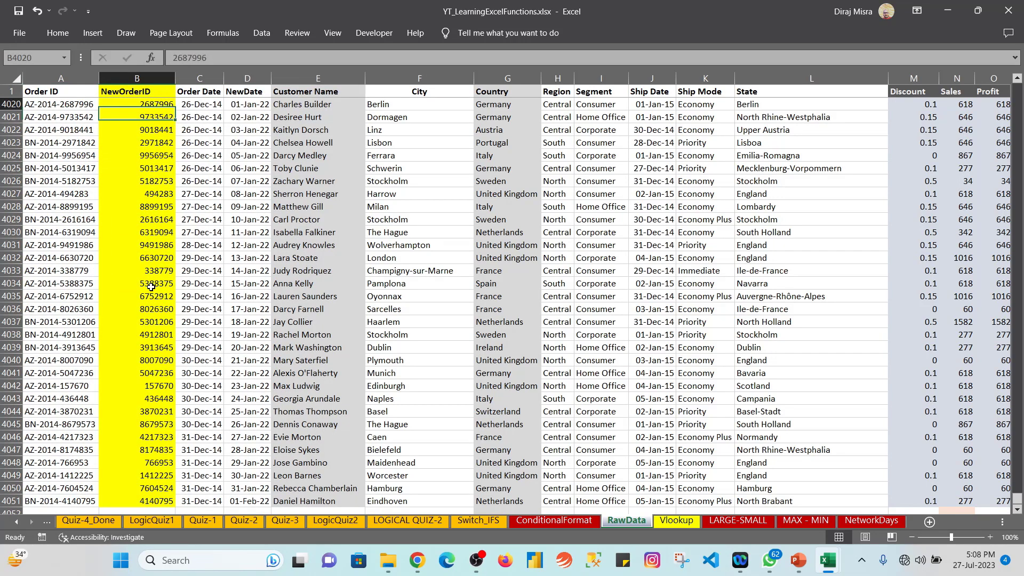
key("ctrl+Up")
key("ctrl+Left")
key("ctrl+shift+Down")
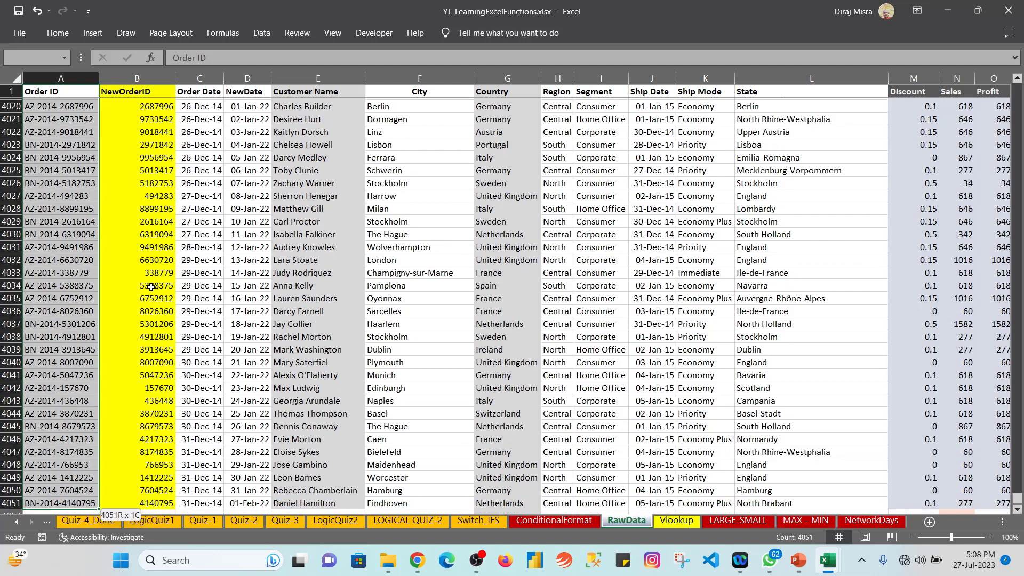
key("ctrl+shift+Right")
Select the NewOrderID column from its header down to the last row.
key("Left")
key("Right")
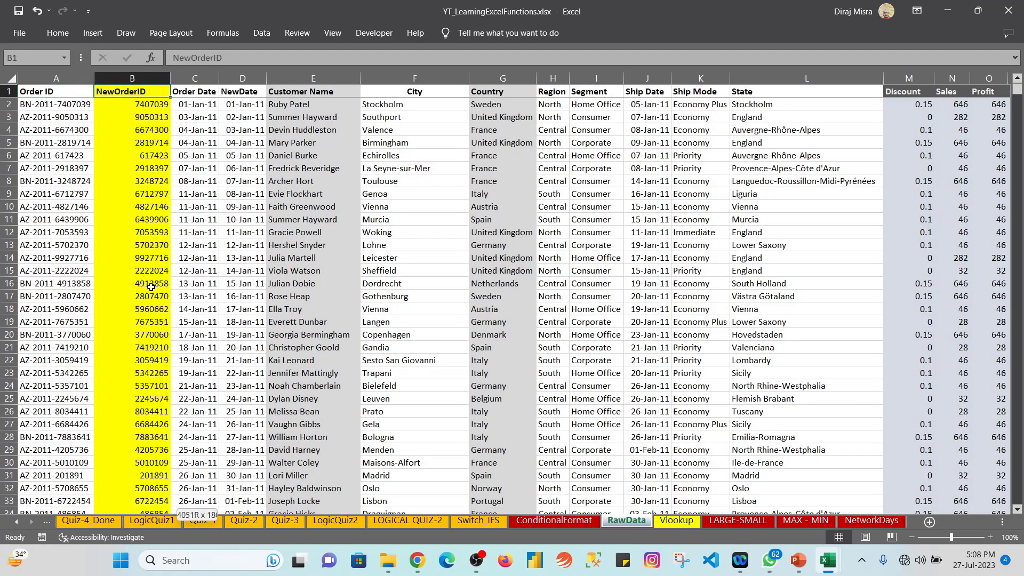
key("ctrl+shift+Down")
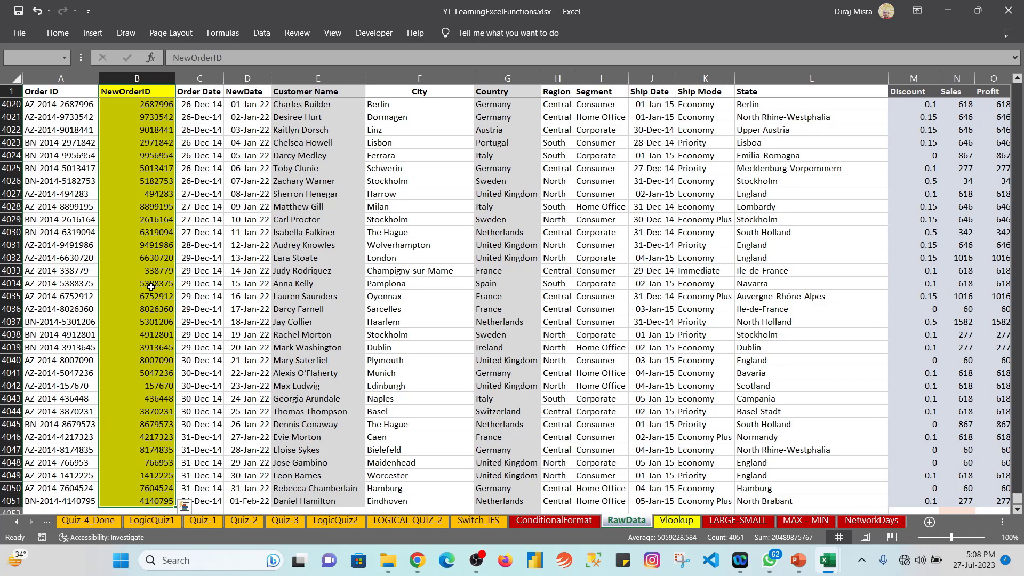
Select the RawData table from the NewOrderID header down to the last row and across to the last column.
key("ctrl+Up")
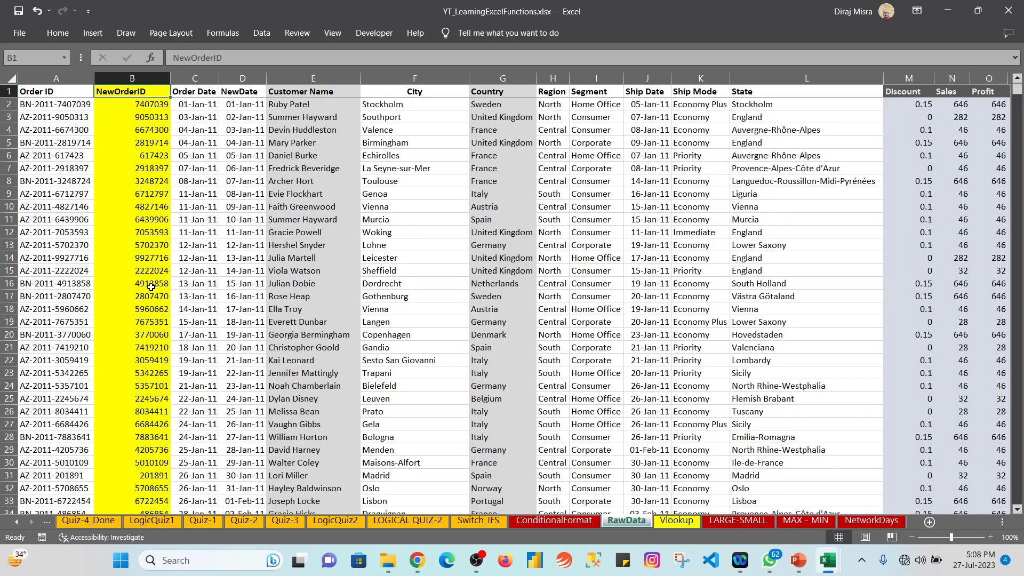
key("ctrl+shift+Down")
key("ctrl+shift+Right")
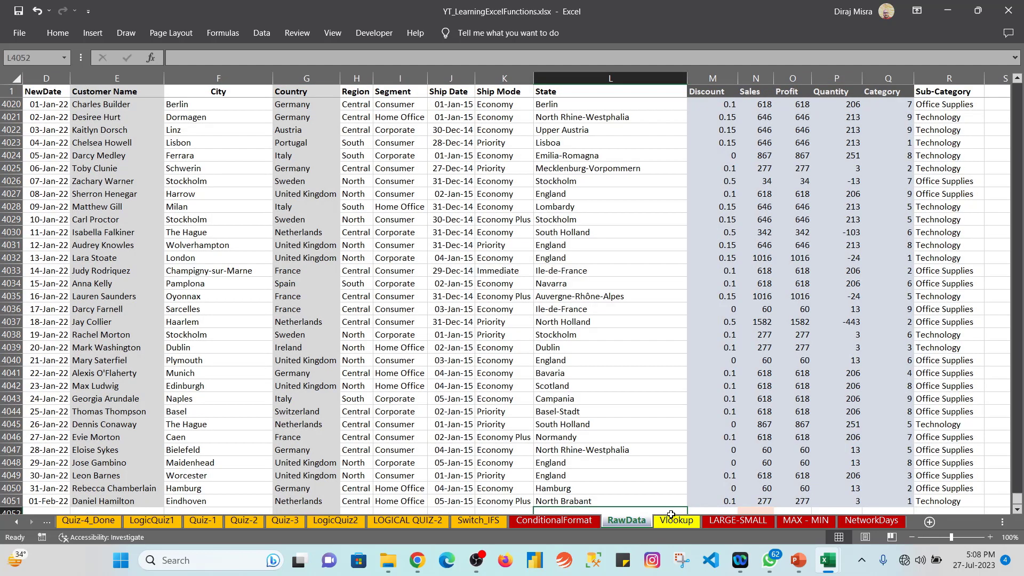
On the Vlookup sheet, change the table array in B2's formula to start at $B$1 instead of column A.
left_click(670, 520)
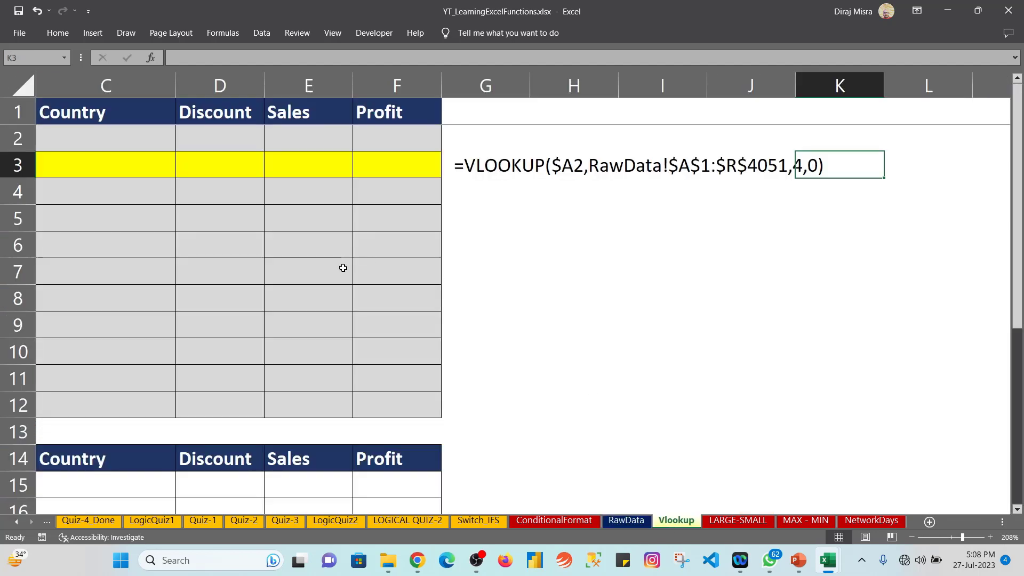
left_click(256, 135)
key("Left")
key("Left")
key("Left")
key("Right")
key("Right")
left_click(256, 135)
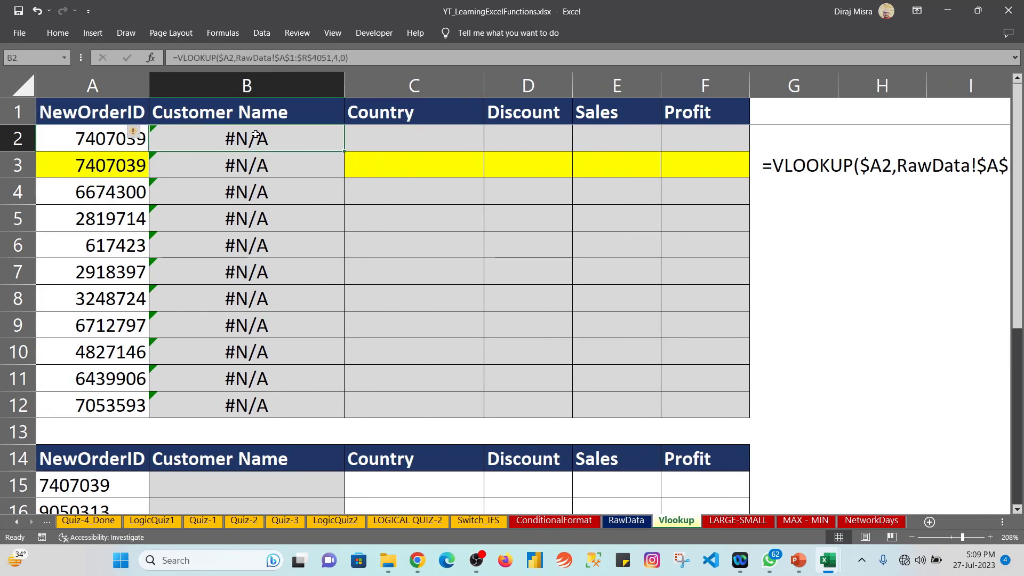
key("F2")
key("Left")
key("Left")
key("Left")
key("Left")
key("Left")
key("Left")
key("Left")
key("Left")
key("Left")
key("Left")
key("Left")
key("Left")
key("Left")
key("Left")
key("Left")
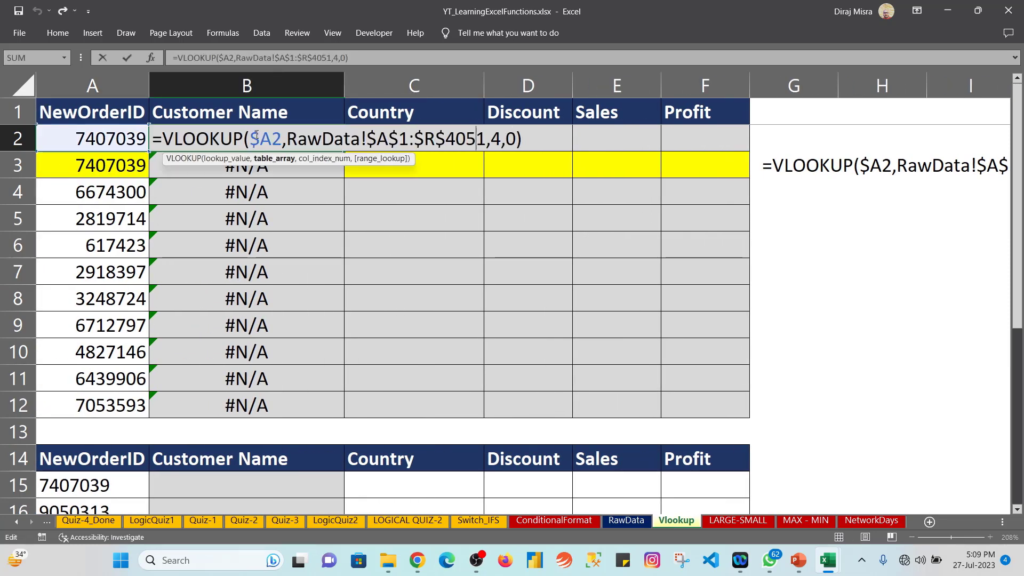
key("Delete")
type("B")
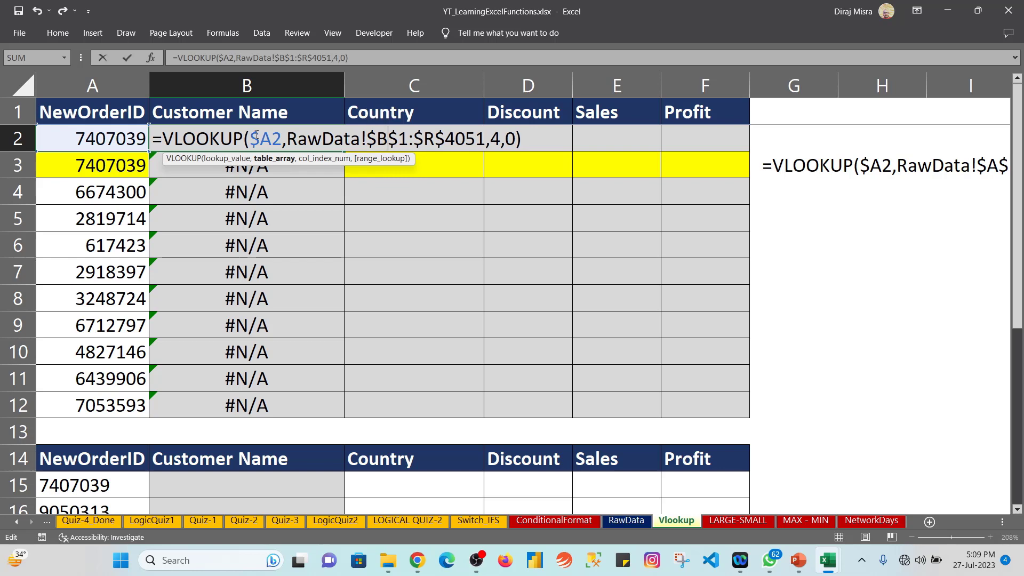
key("ctrl+Return")
Fill the corrected VLOOKUP formula down to B12 and select the two customer name results in B2:B3.
key("ctrl+shift+Down")
key("ctrl+d")
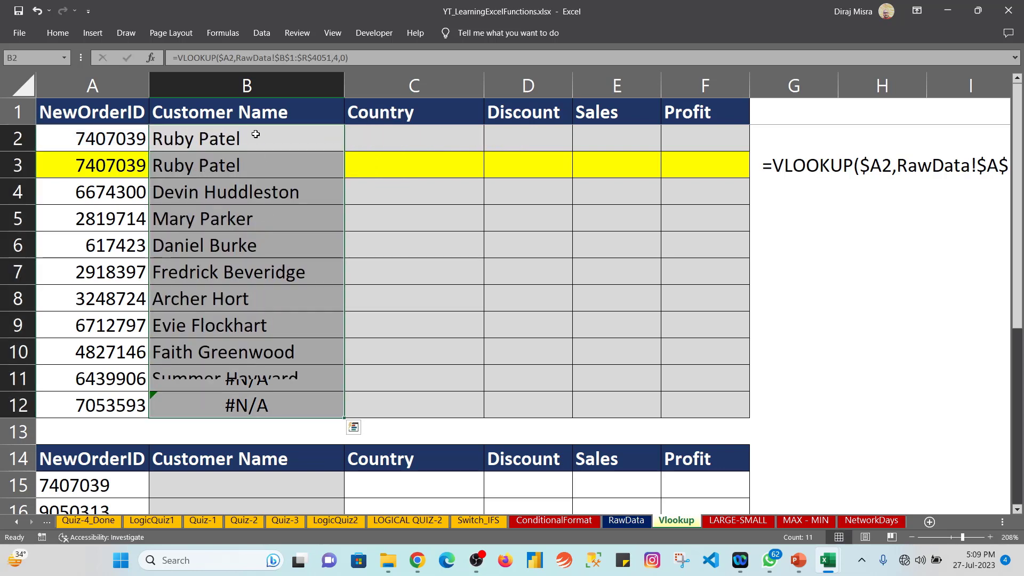
key("Down")
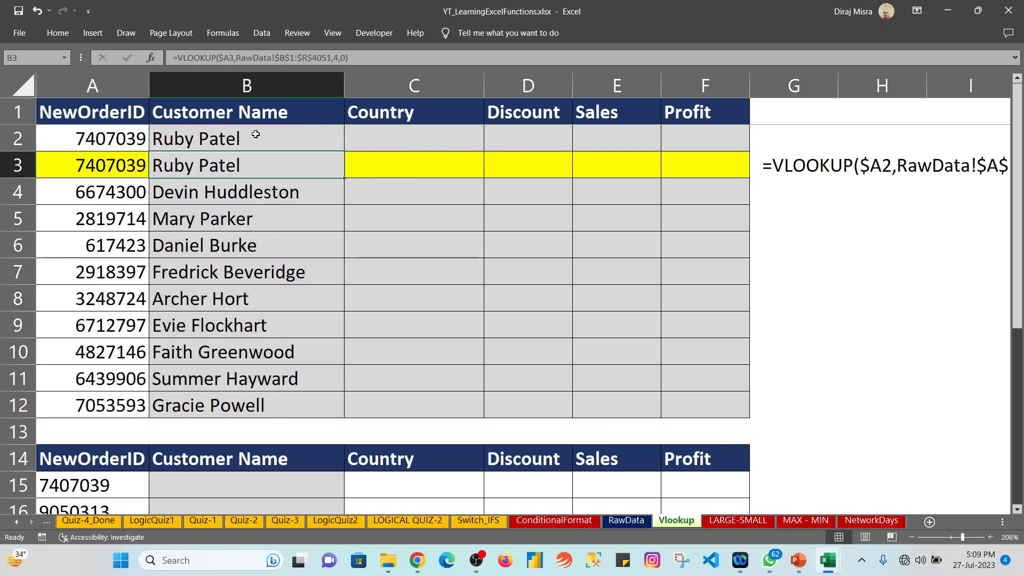
left_click(255, 134, "shift")
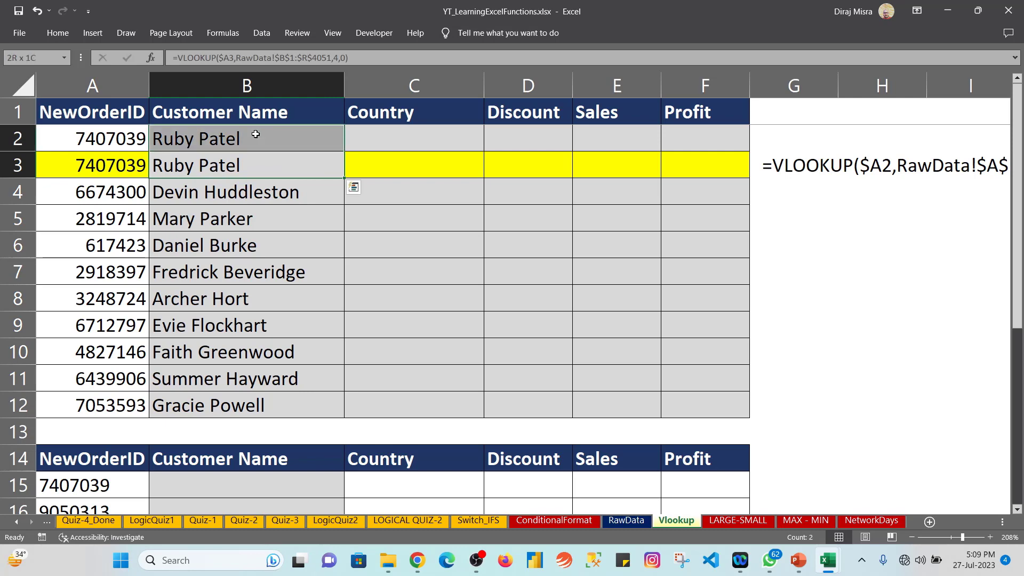
On the RawData sheet, examine the column positions from NewOrderID across to Customer Name.
left_click(627, 521)
left_click(146, 98)
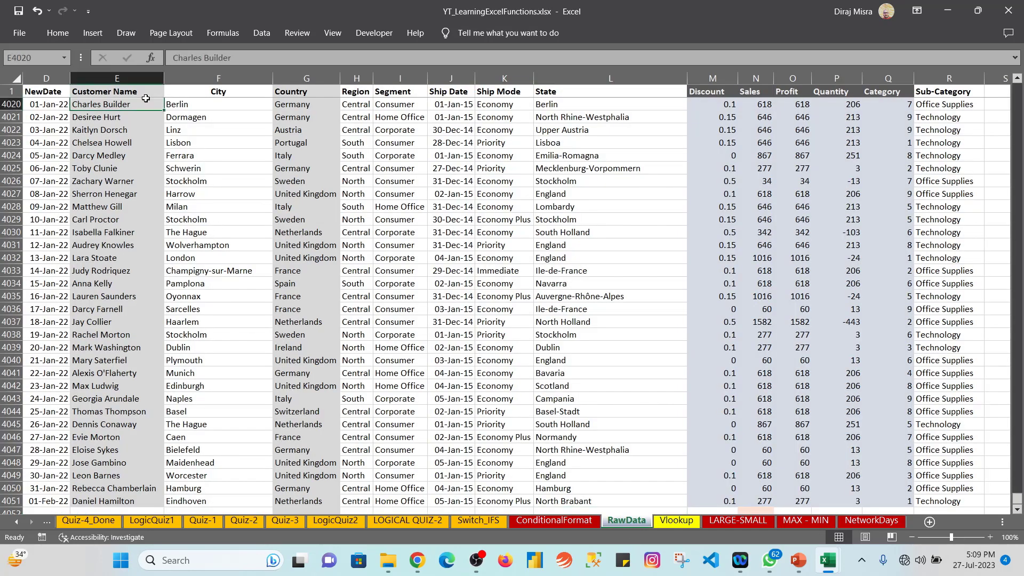
key("Left")
key("Left")
key("Left")
key("Left")
key("Right")
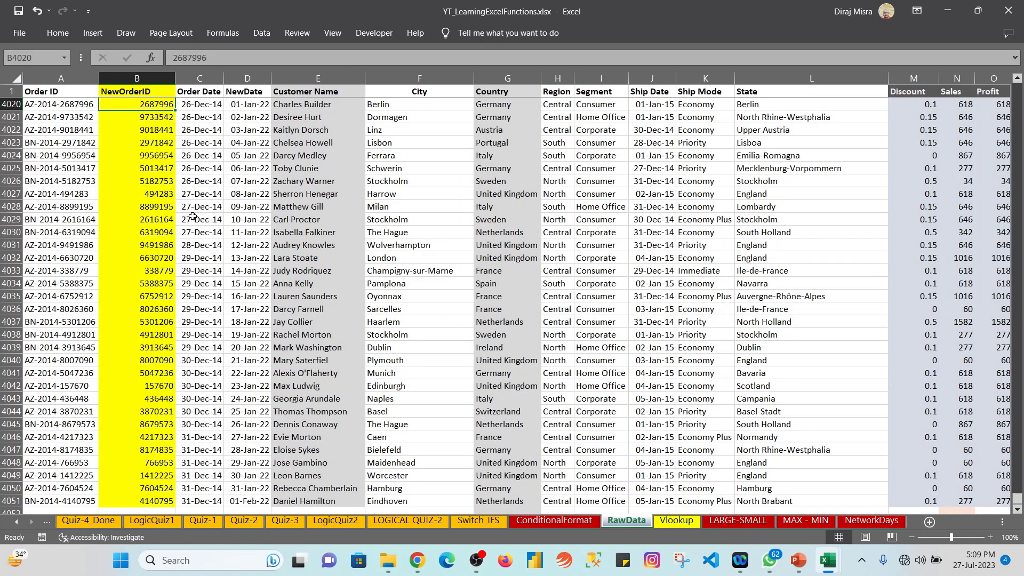
key("Right")
key("Right")
key("Right")
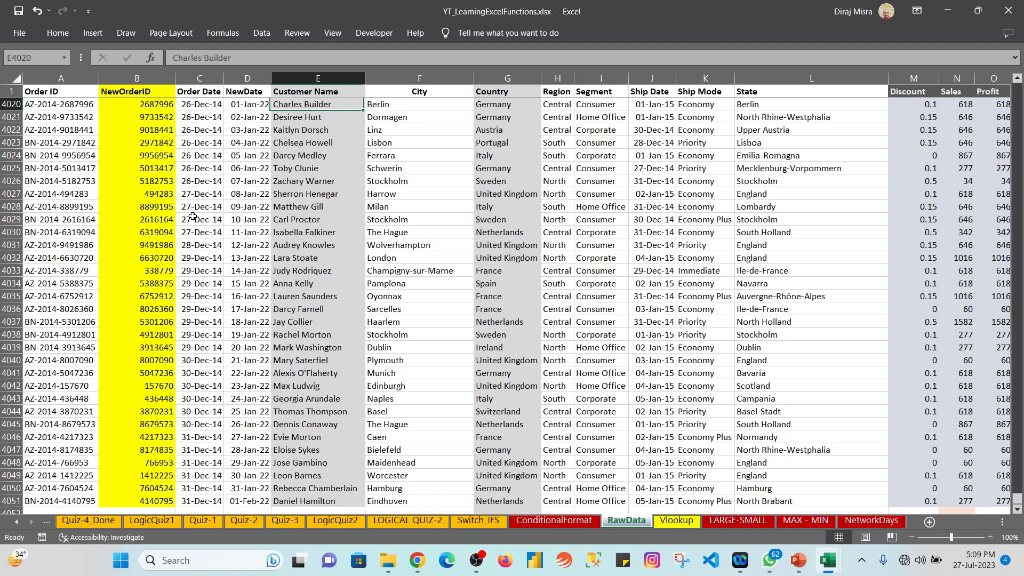
key("Left")
key("Left")
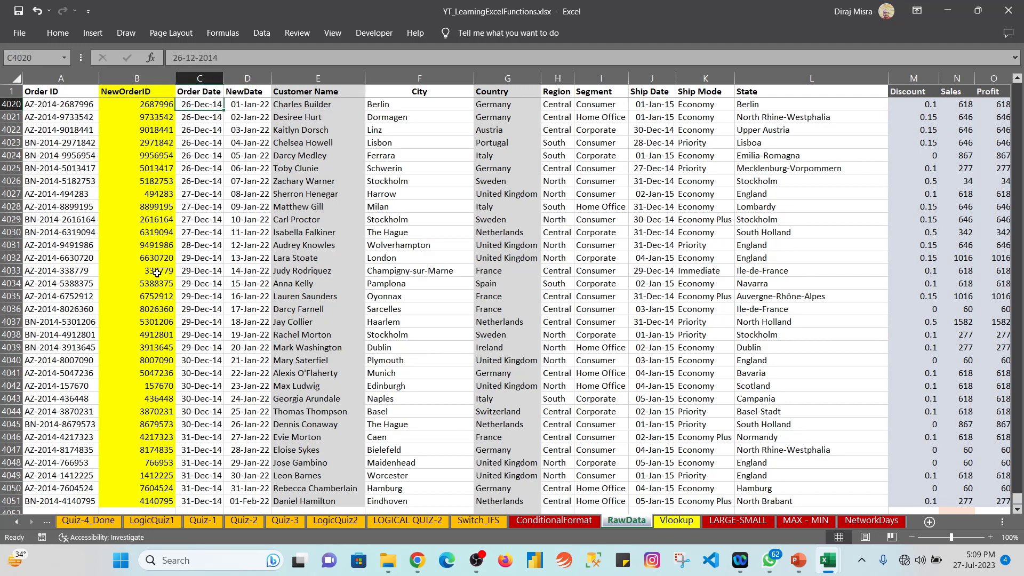
key("Left")
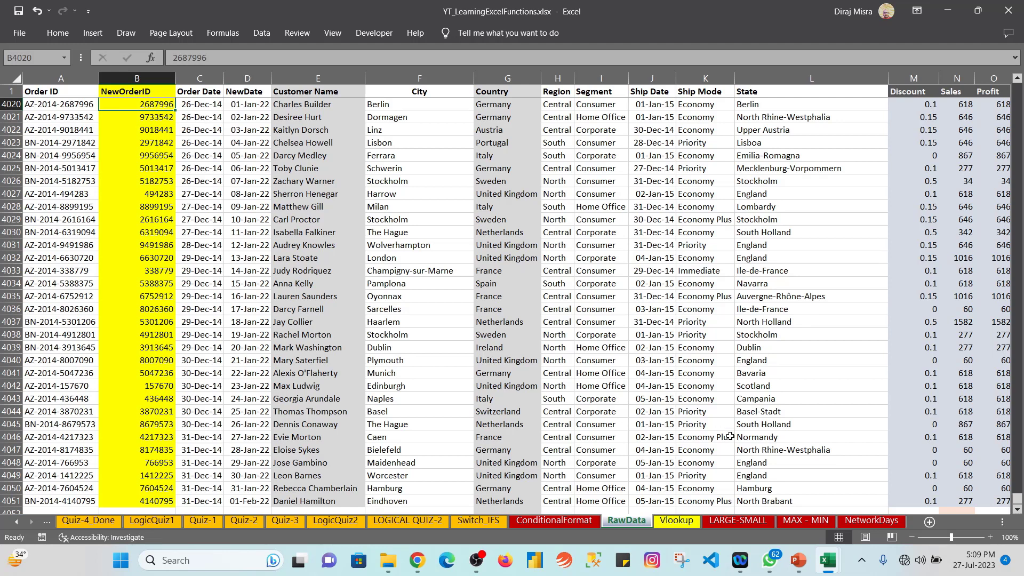
Copy the NewOrderID from A3 of the Vlookup sheet and search for it in RawData's NewOrderID column.
left_click(674, 522)
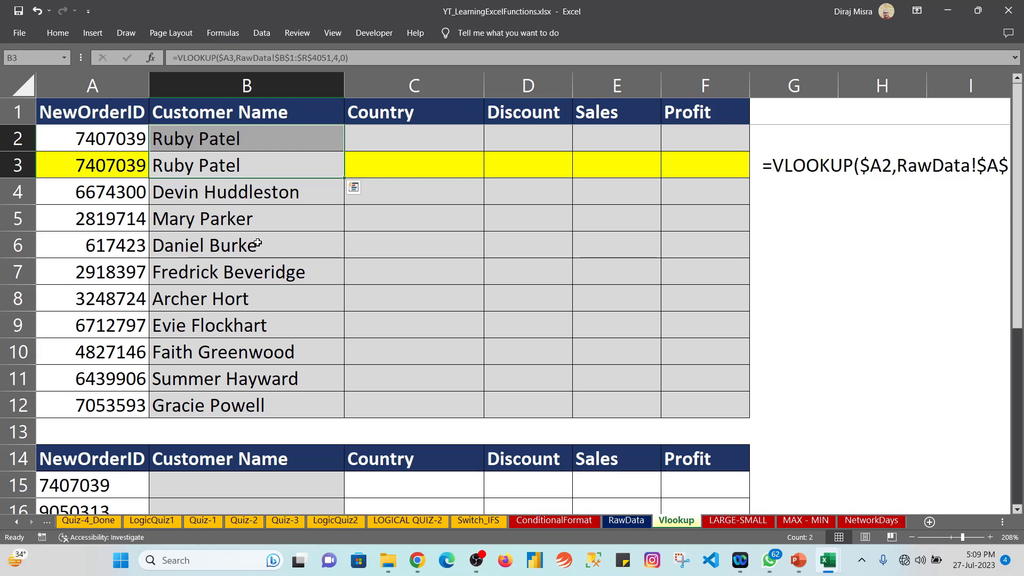
key("Left")
key("ctrl+c")
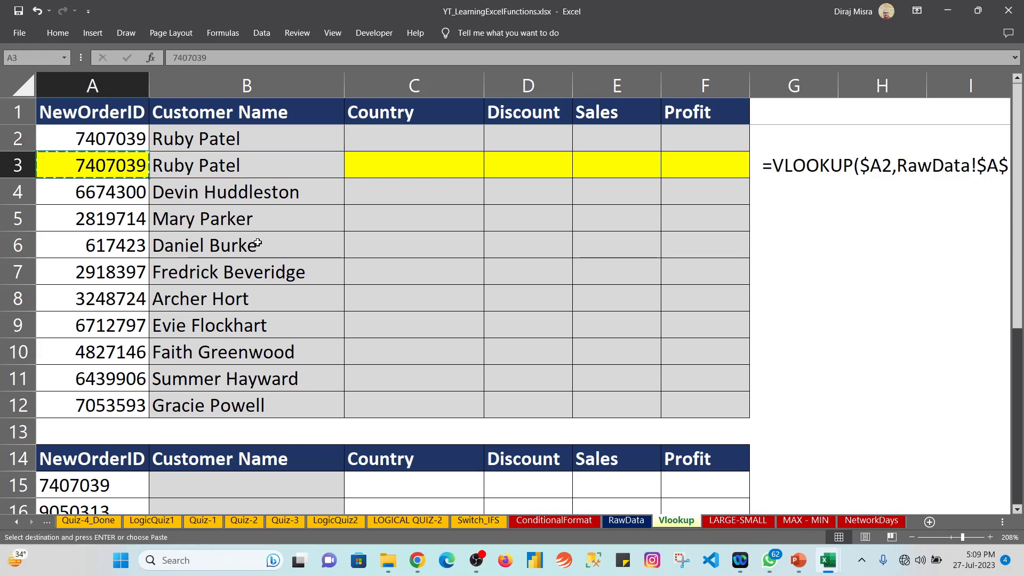
left_click(613, 525)
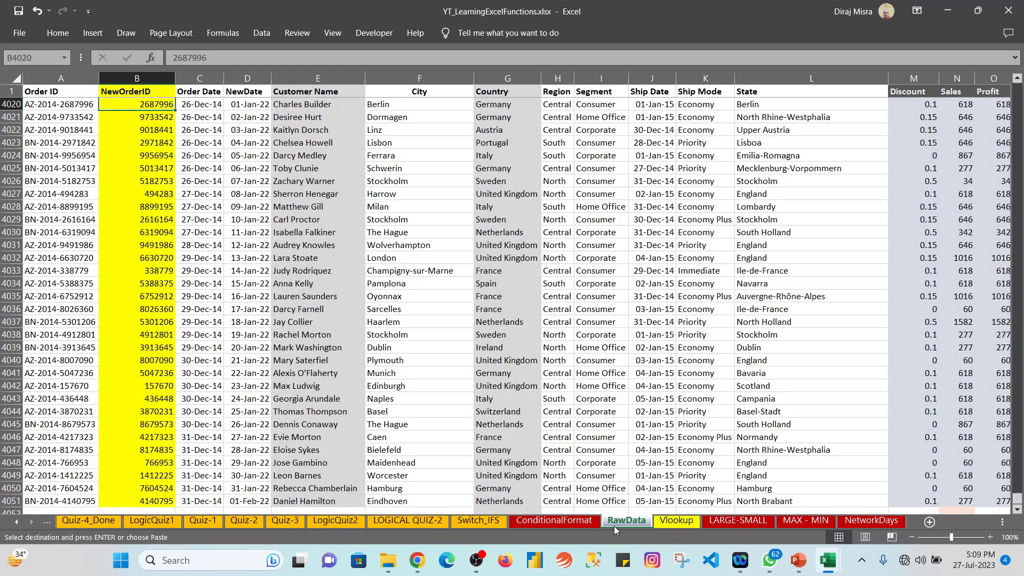
key("ctrl+space")
key("ctrl+f")
key("ctrl+v")
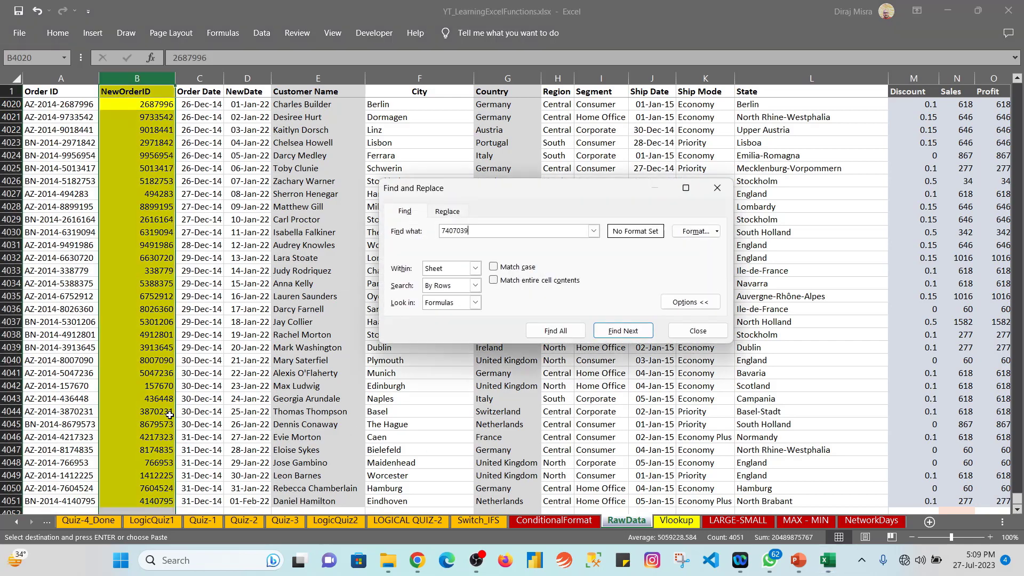
key("Return")
key("Escape")
Examine the matching record in row 2, selecting the whole row and checking the cells from Order ID to Customer Name.
key("Right")
key("Left")
key("Left")
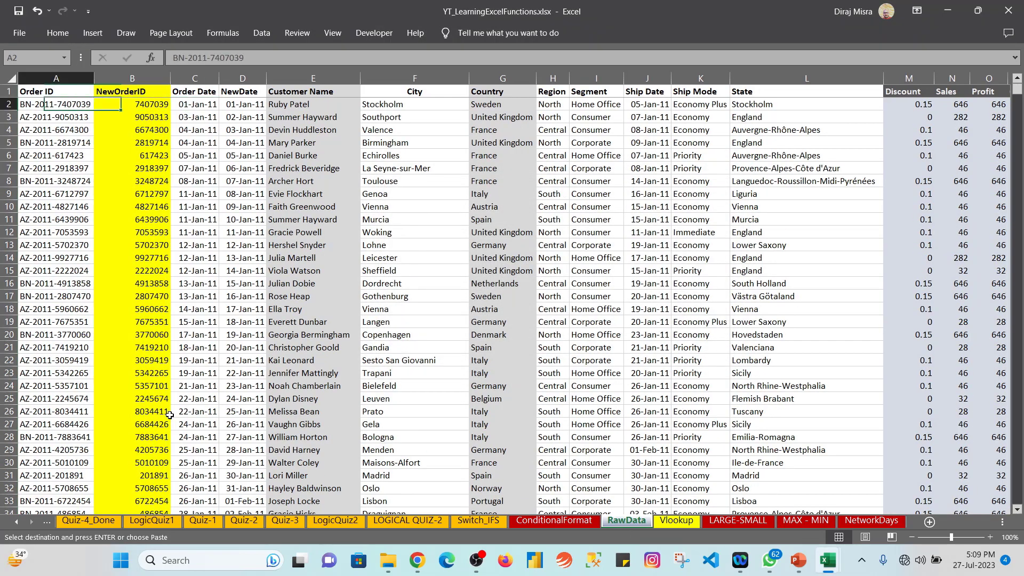
key("Right")
key("Right")
key("shift+space")
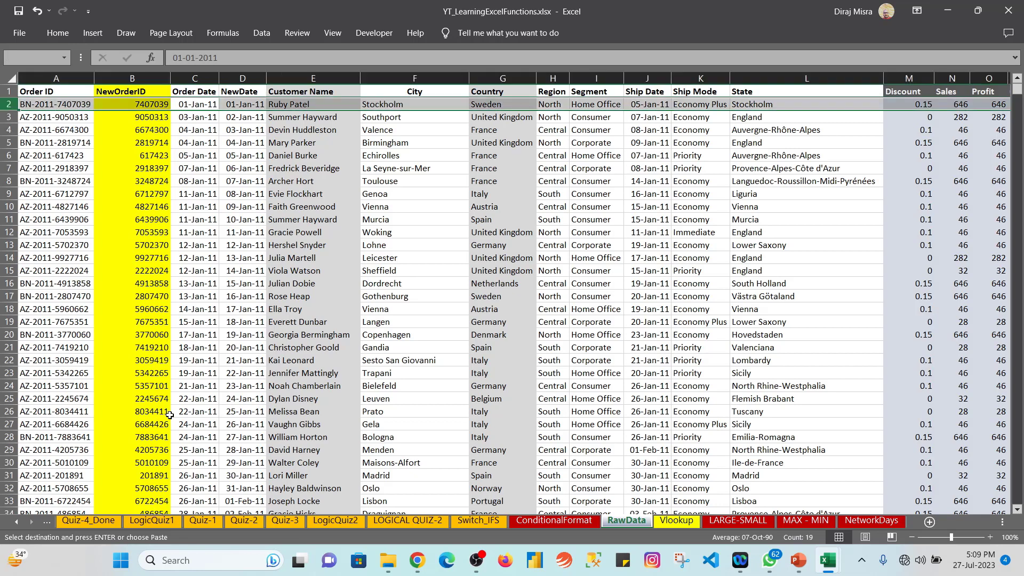
key("Right")
key("Right")
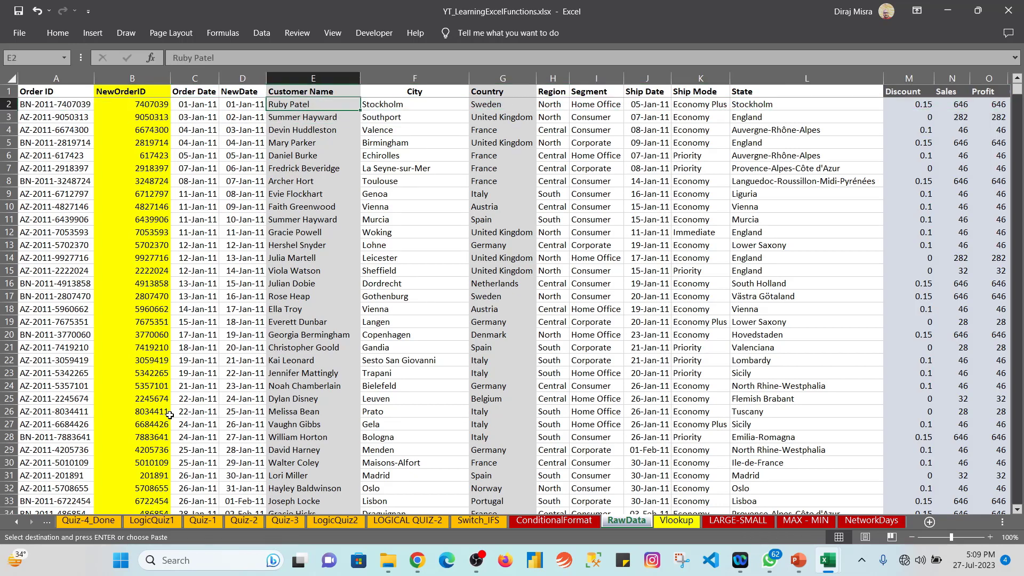
key("Left")
key("Left")
key("Left")
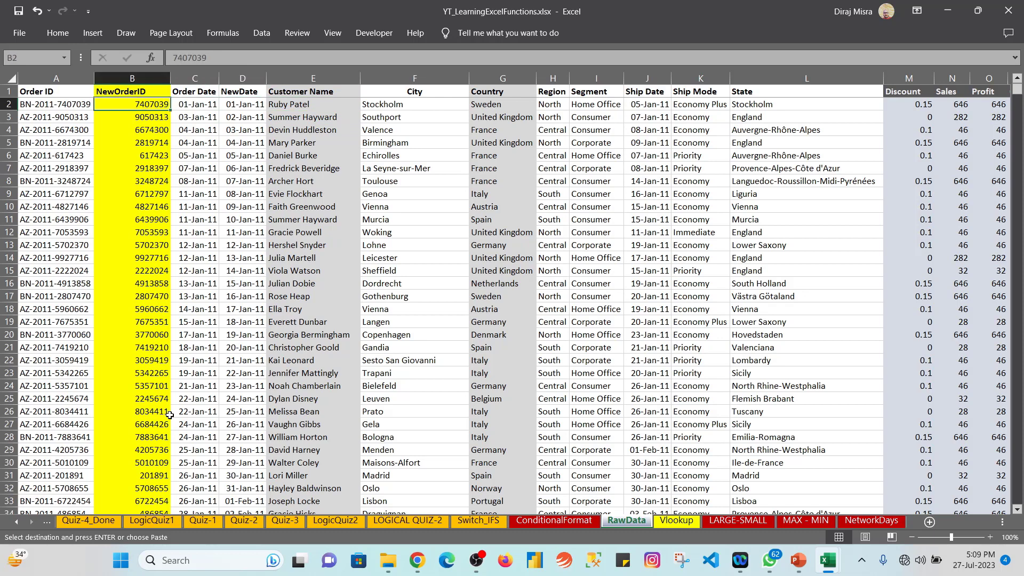
Extend the selection from B2 across to the State column, shrink it back, and move to the NewOrderID in row 3.
key("shift+Right")
key("shift+Right")
key("shift+Right")
key("shift+Right")
key("shift+Right")
key("shift+Right")
key("shift+Right")
key("shift+Right")
key("shift+Right")
key("shift+Right")
key("shift+Right")
key("shift+Right")
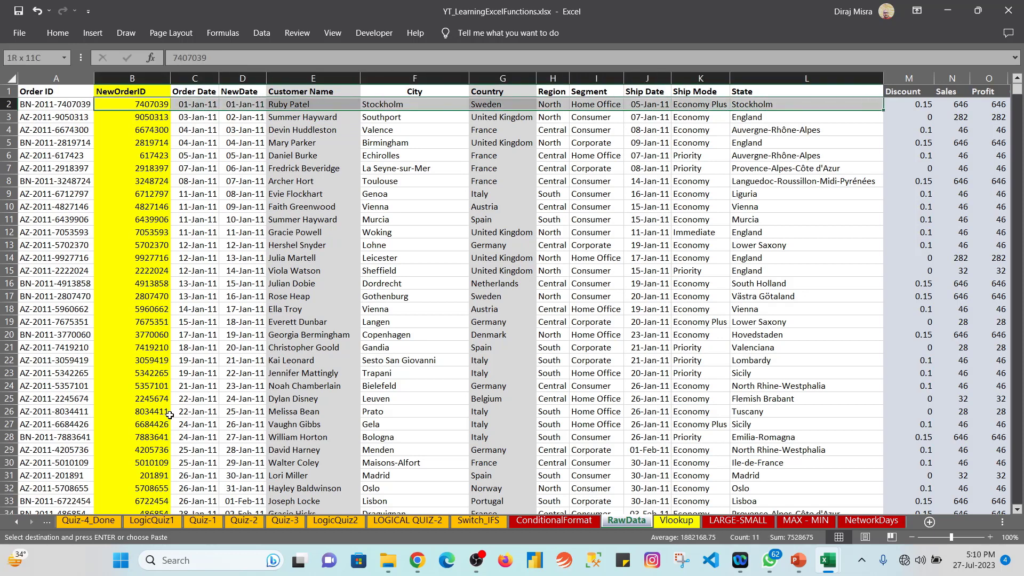
key("shift+Left")
key("shift+Left")
key("shift+Left")
key("shift+Left")
key("shift+Left")
key("shift+Left")
key("shift+Left")
key("shift+Left")
key("shift+Left")
key("shift+Left")
key("shift+Left")
key("shift+Left")
key("Down")
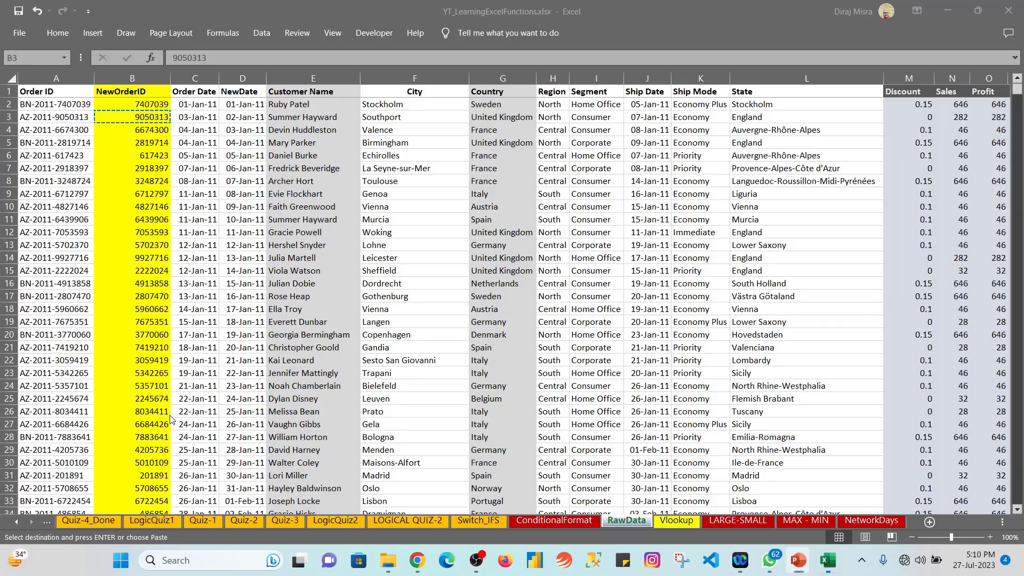
Duplicate the first NewOrderID on the RawData sheet by filling B2 down into B3.
left_click(674, 521)
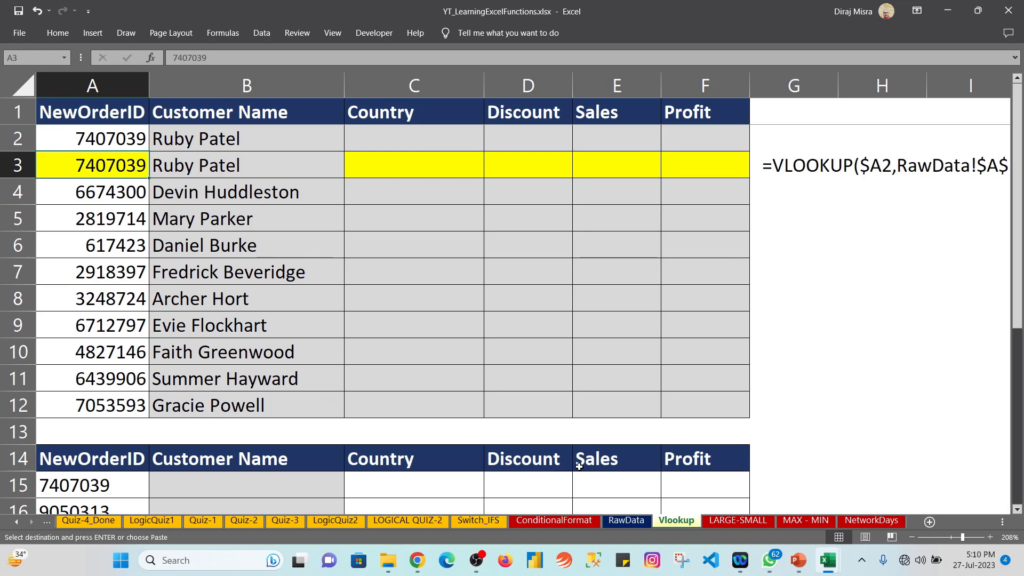
left_click(627, 521)
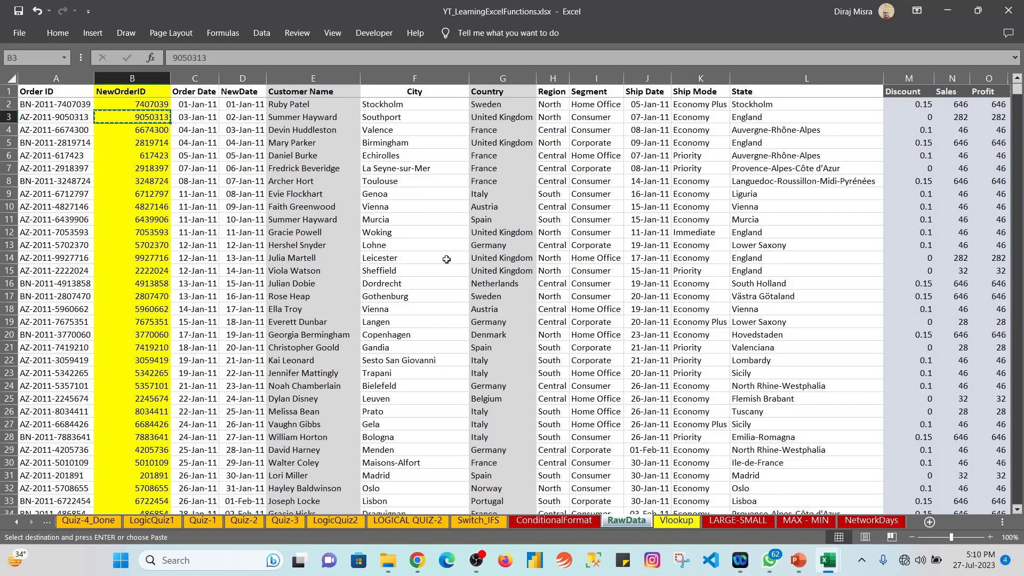
key("Right")
key("Up")
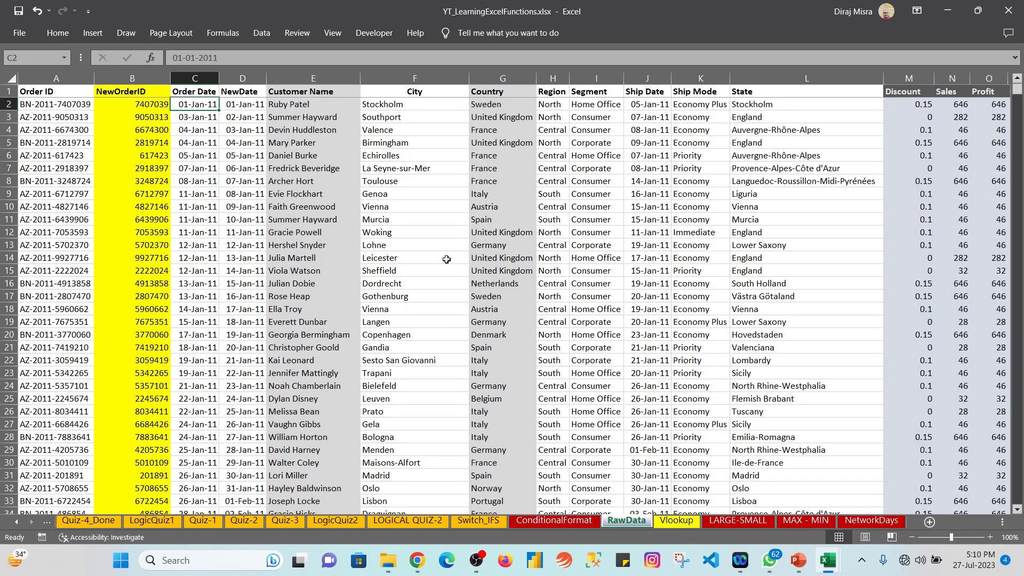
key("Left")
key("Down")
key("ctrl+d")
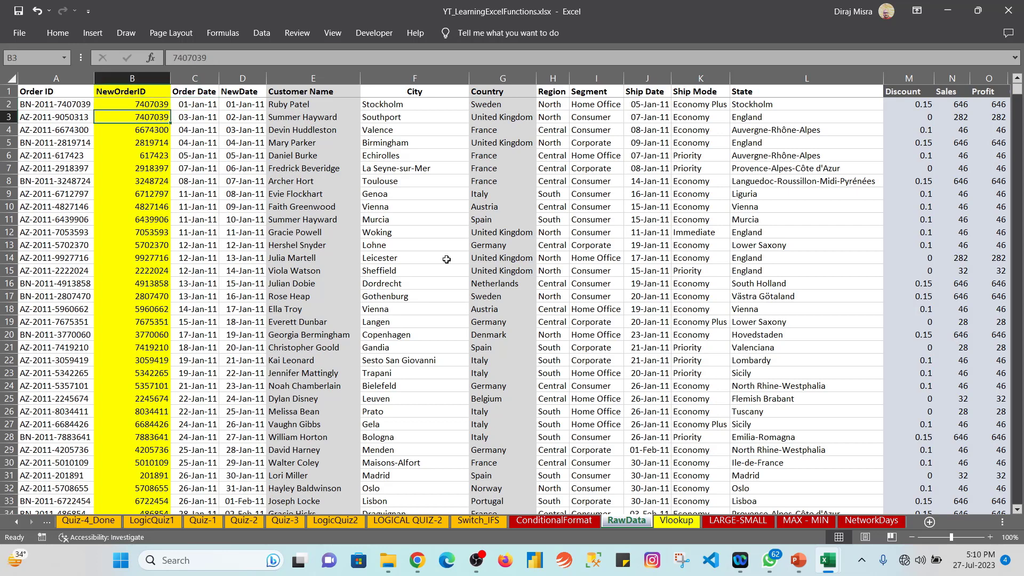
On the Vlookup sheet, check the formula in B3 and select the customer name results in B2:B12.
left_click(667, 525)
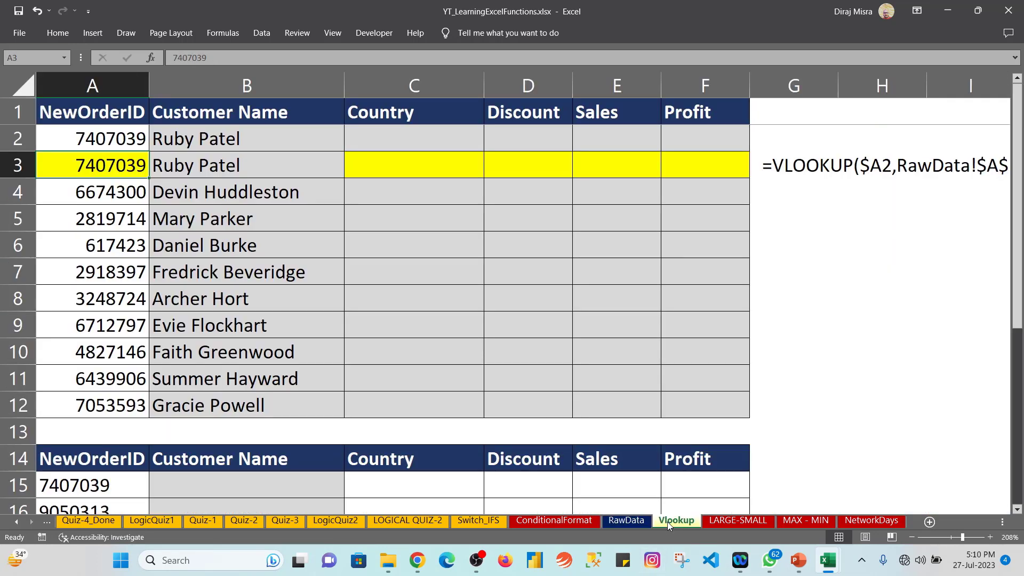
left_click(209, 165)
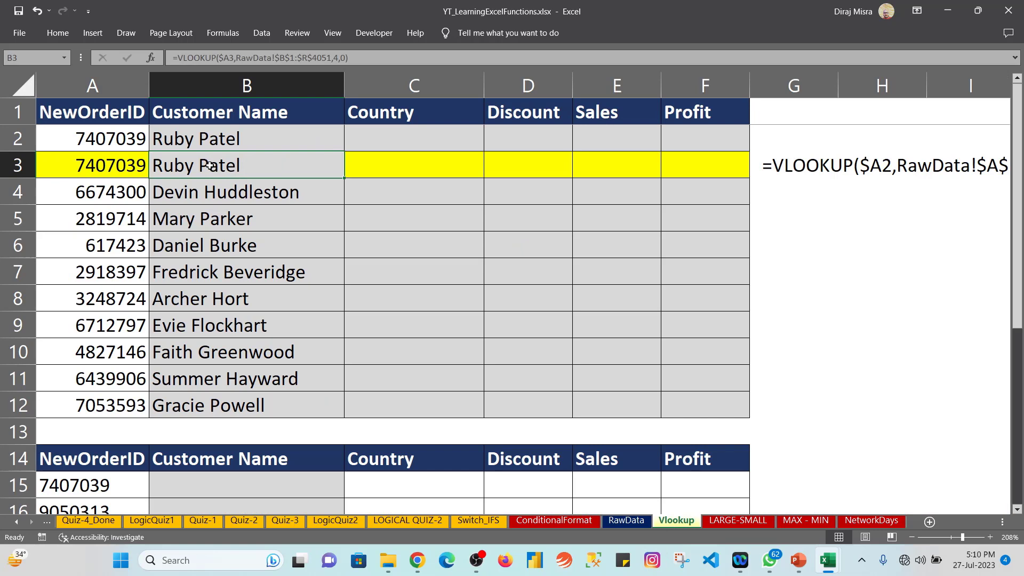
key("Up")
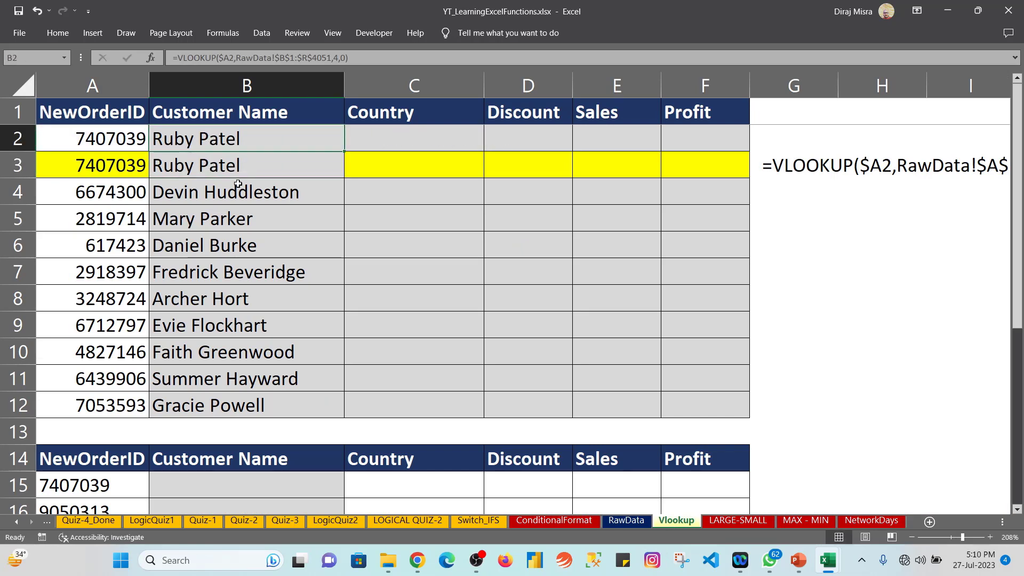
key("ctrl+shift+Down")
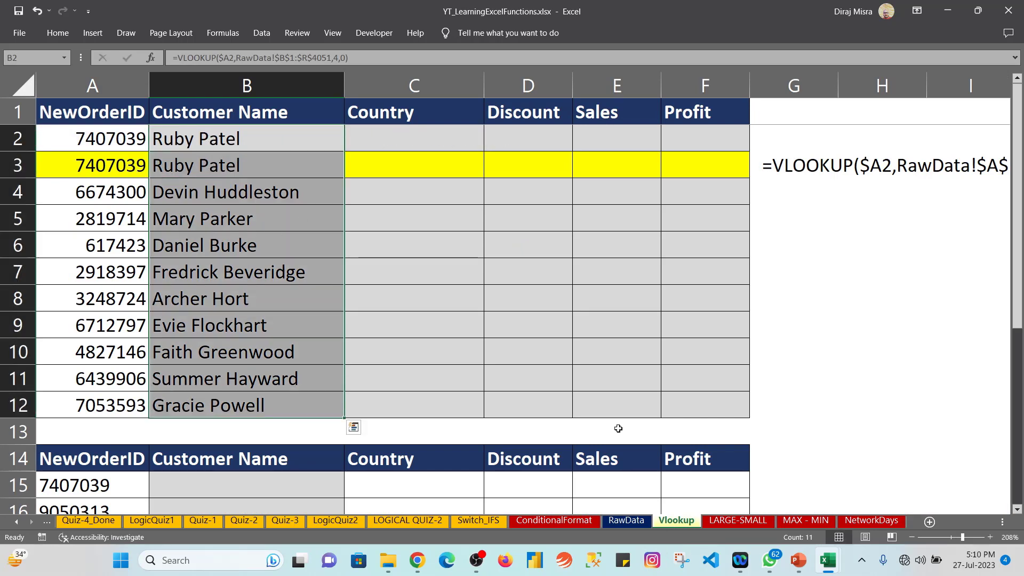
On the RawData sheet, copy the customer name from E3 and paste it over the one in E2.
left_click(625, 521)
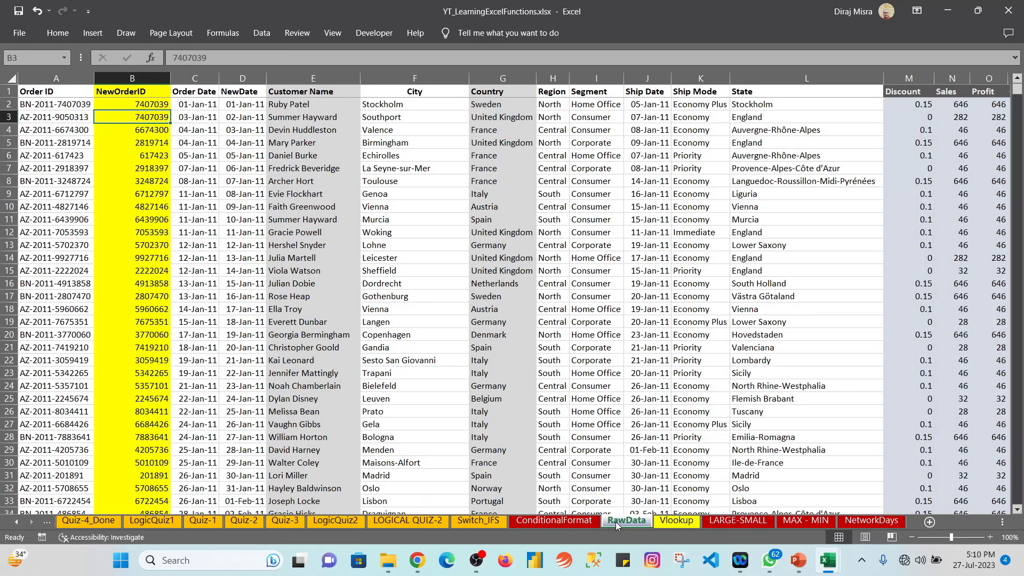
left_click(288, 115)
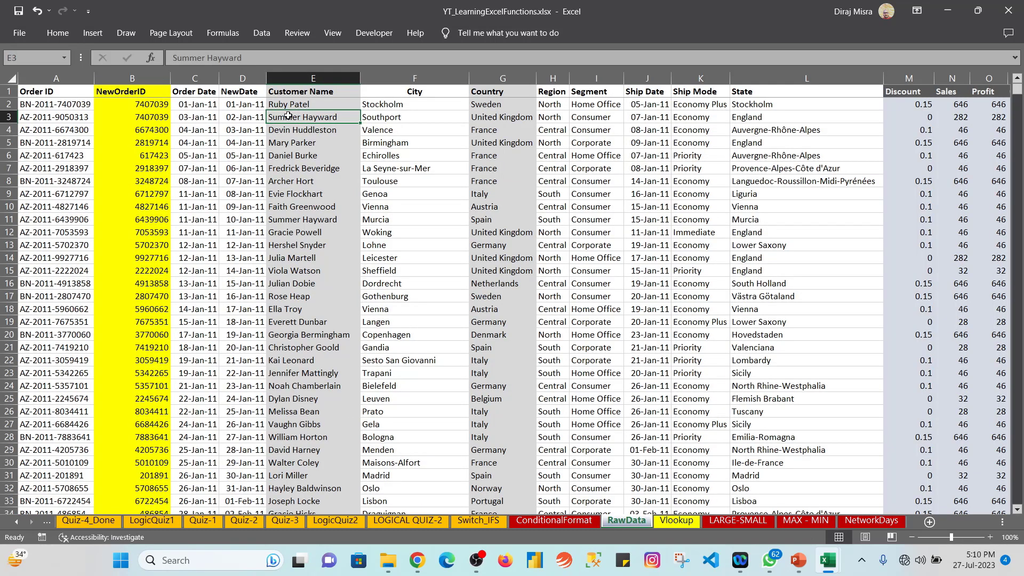
key("ctrl+c")
key("Up")
key("ctrl+v")
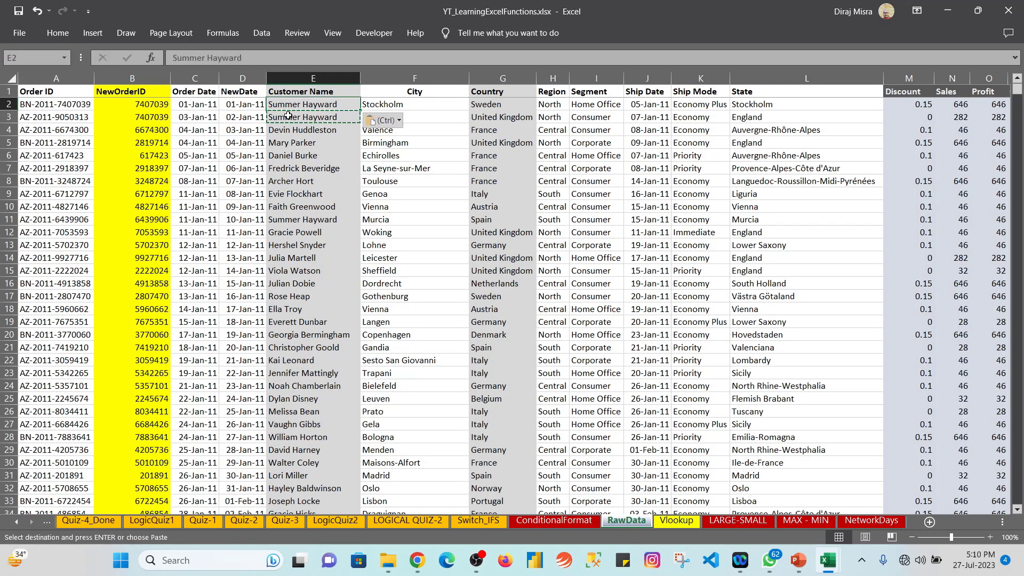
Enter a different customer name in E3 of the RawData sheet and check the lookup result in B2 on the Vlookup sheet.
key("Escape")
left_click(320, 118)
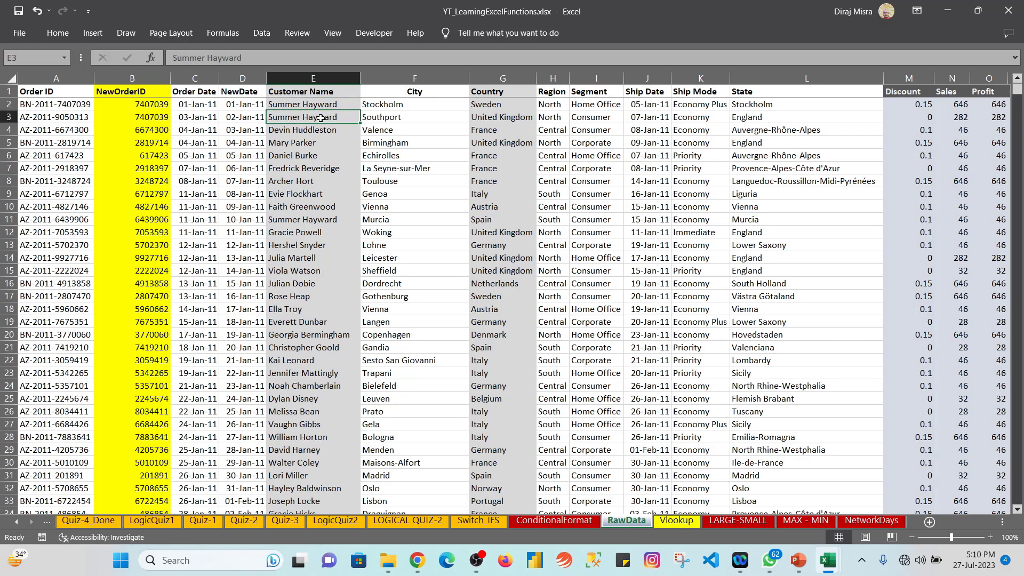
type("Ruby Blomfield")
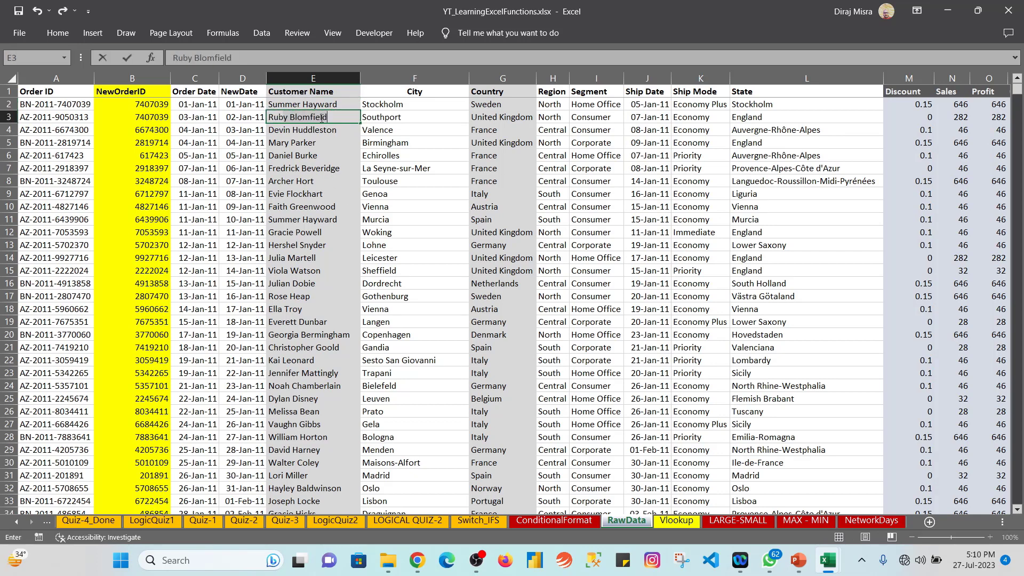
key("ctrl+Return")
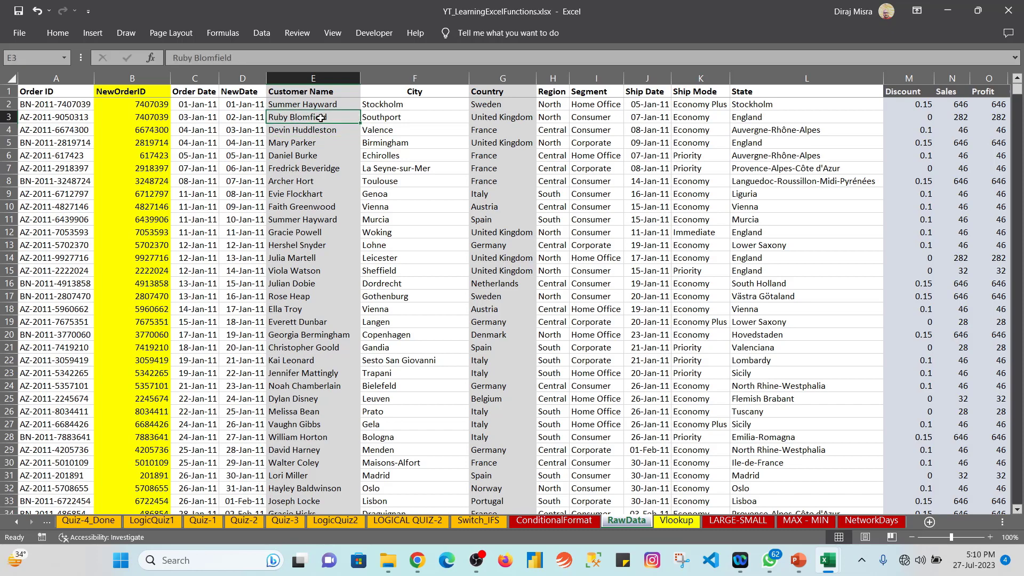
left_click(673, 521)
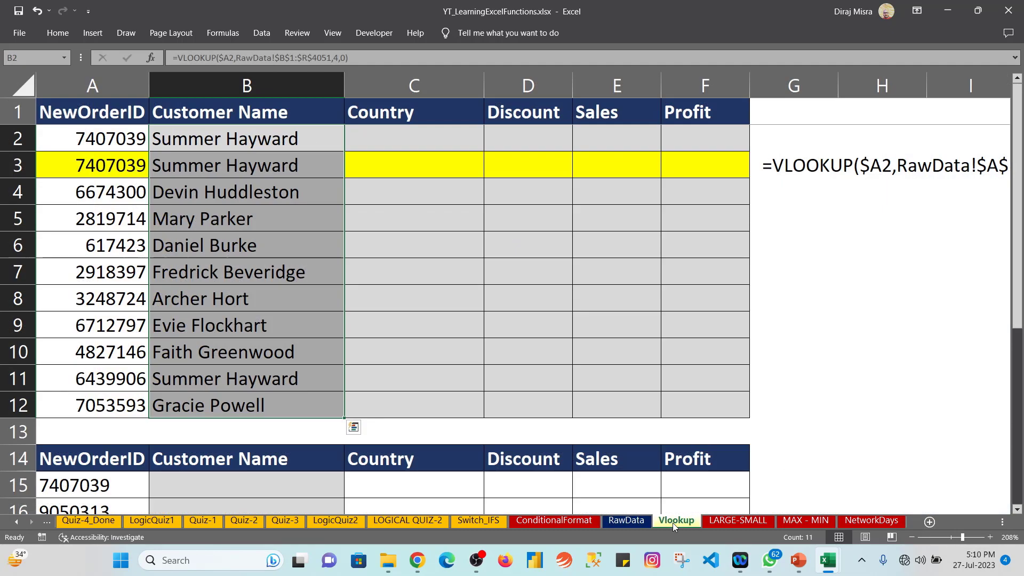
left_click(269, 149)
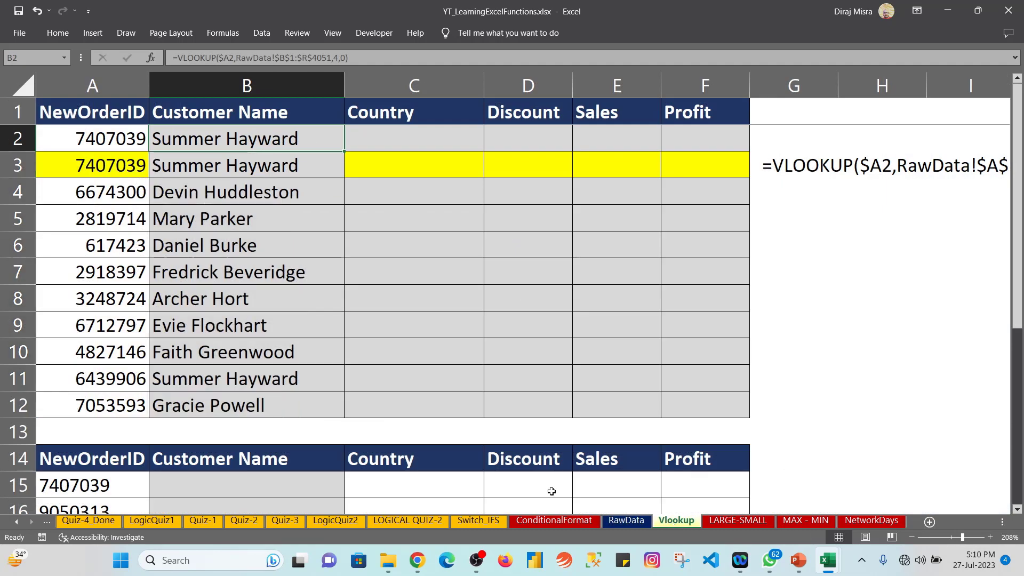
On the RawData sheet, undo the customer name edits in E3 and E2 and the duplicated NewOrderID in B3.
left_click(627, 522)
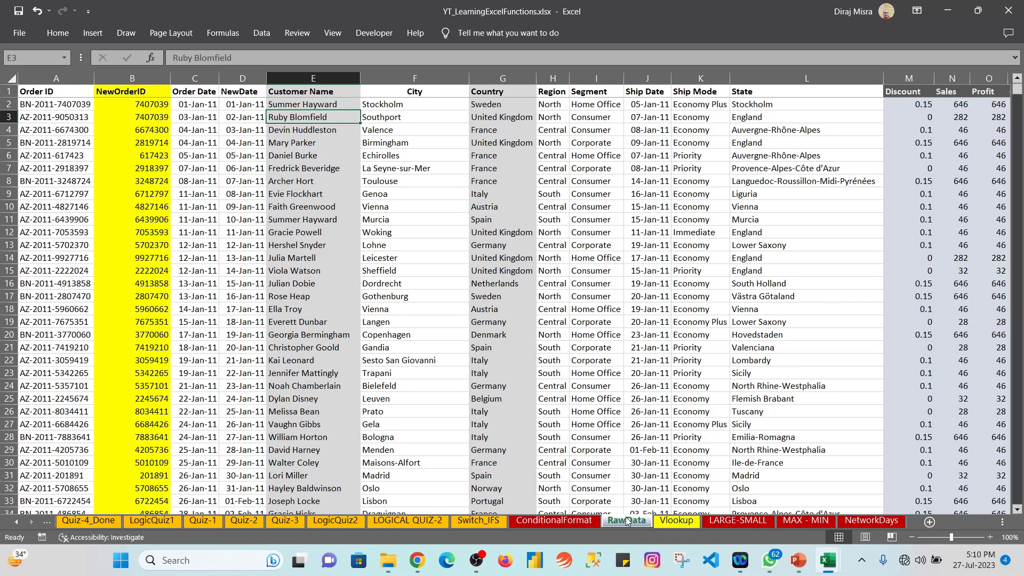
key("ctrl+z")
key("ctrl+z")
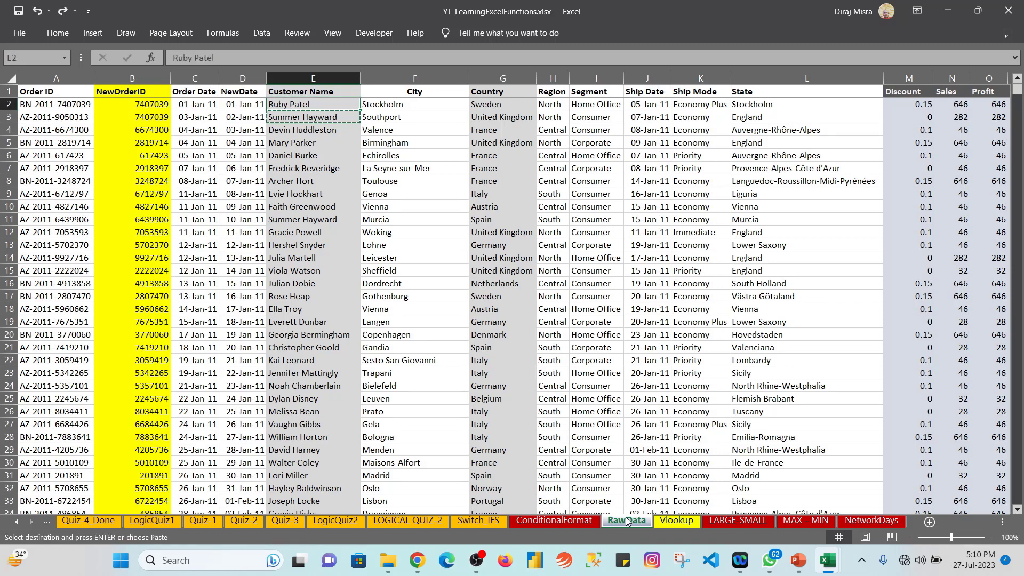
key("Escape")
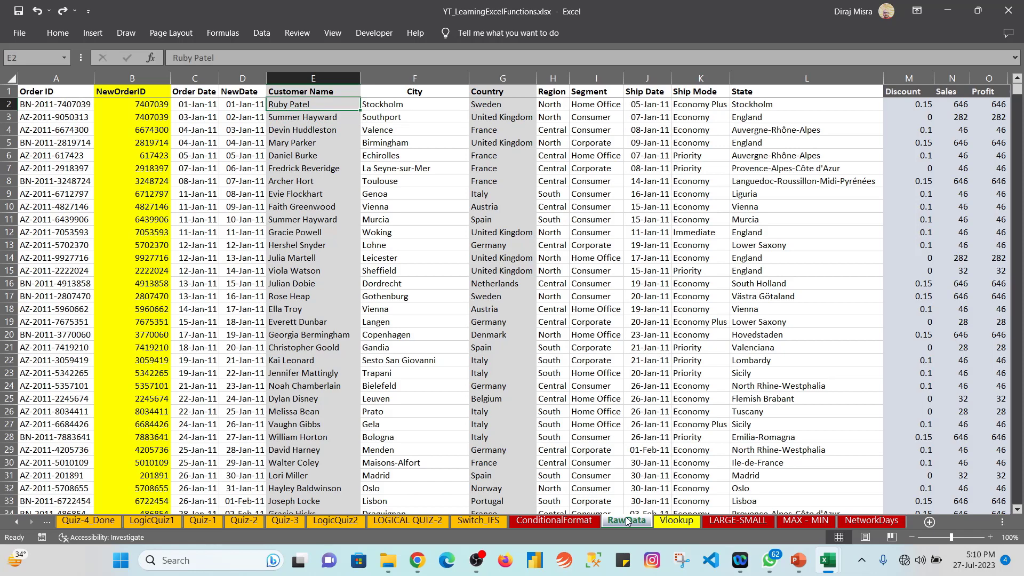
key("ctrl+z")
key("ctrl+z")
key("ctrl+z")
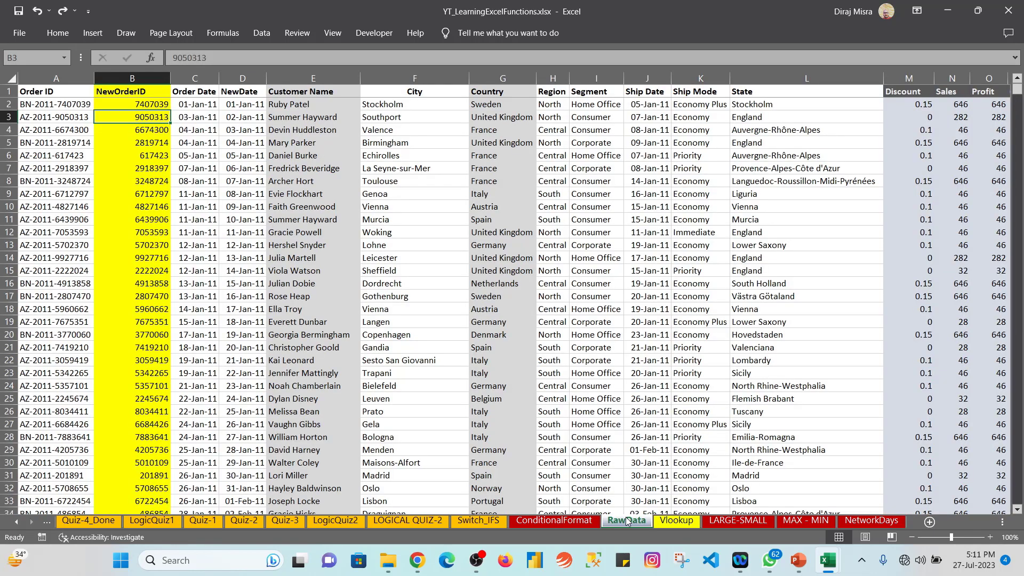
Copy the NewOrderID from B3 of the RawData sheet and paste it into A3 on the Vlookup sheet.
key("ctrl+c")
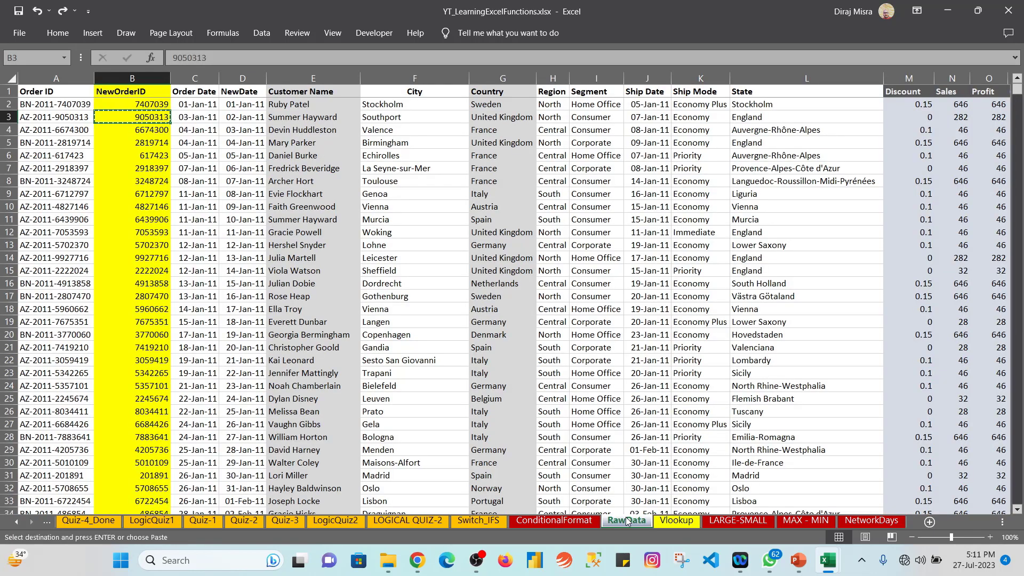
left_click(676, 520)
key("Home")
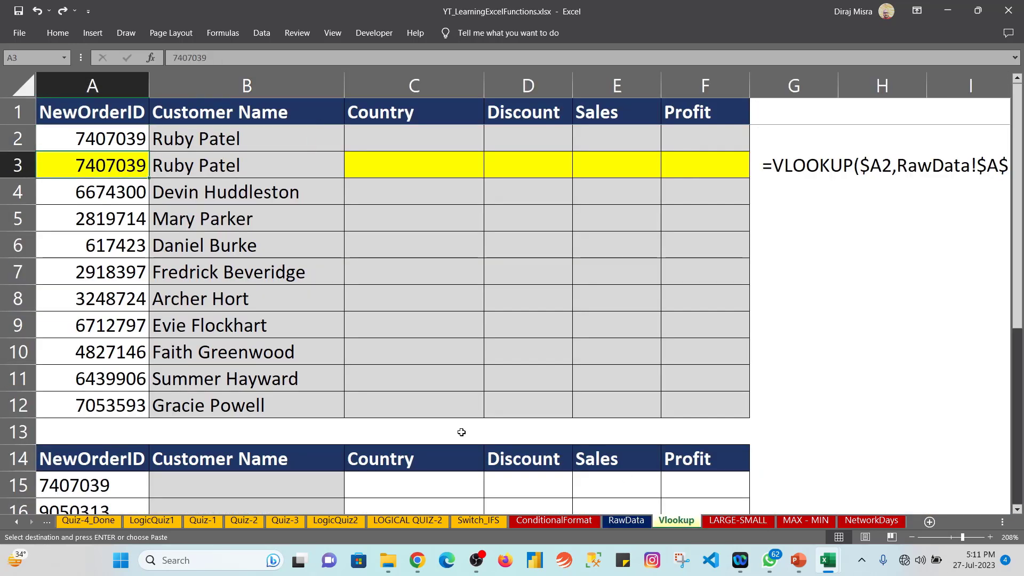
key("ctrl+v")
key("Right")
key("Right")
key("Left")
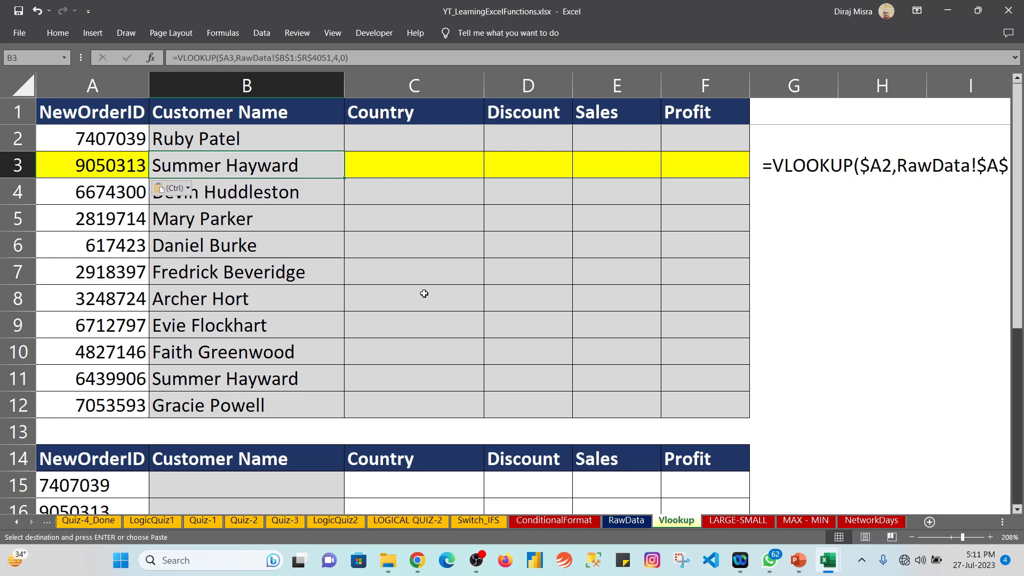
Go through the empty Country, Discount, Sales and Profit cells in row 2 of the Vlookup sheet.
left_click(373, 134)
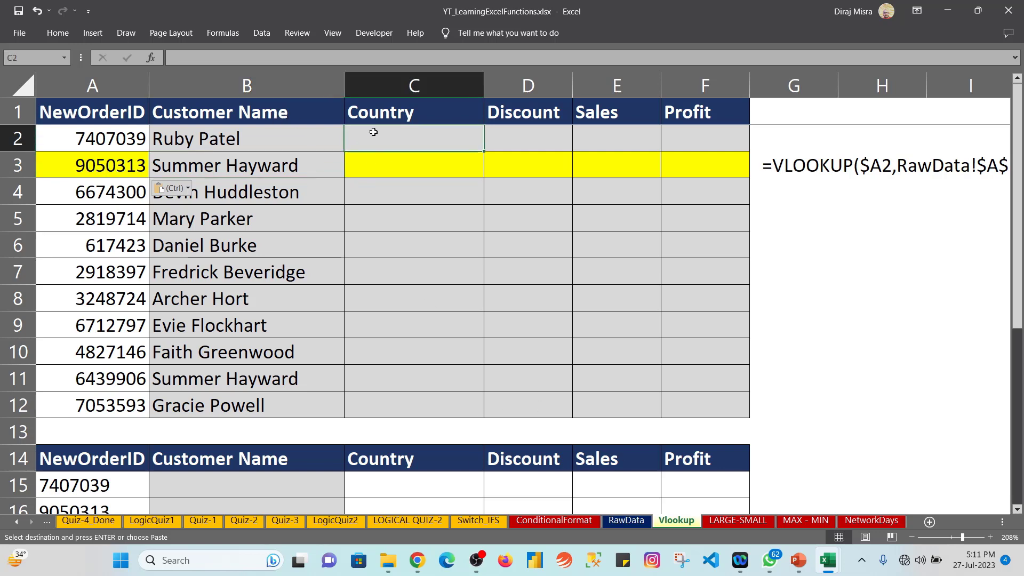
left_click(524, 145)
left_click(601, 137)
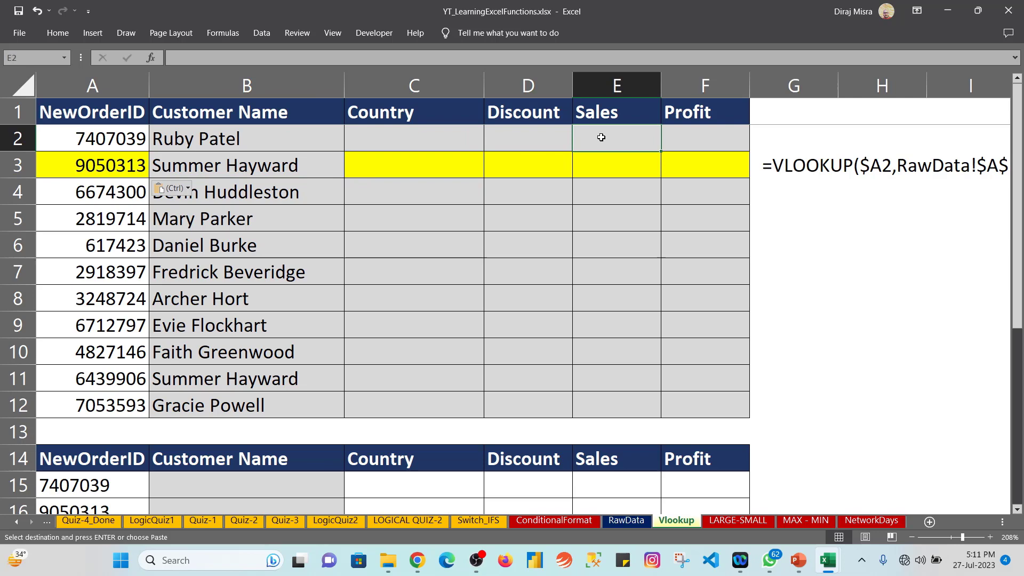
left_click(665, 135)
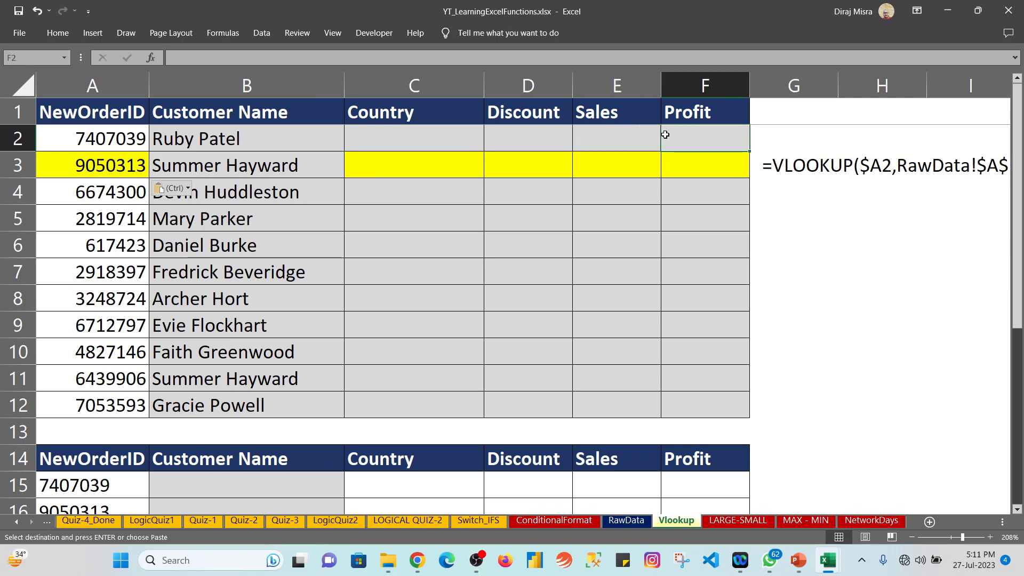
On the RawData sheet, select the entire columns from NewOrderID across to Profit to examine the column positions within the table array.
left_click(628, 520)
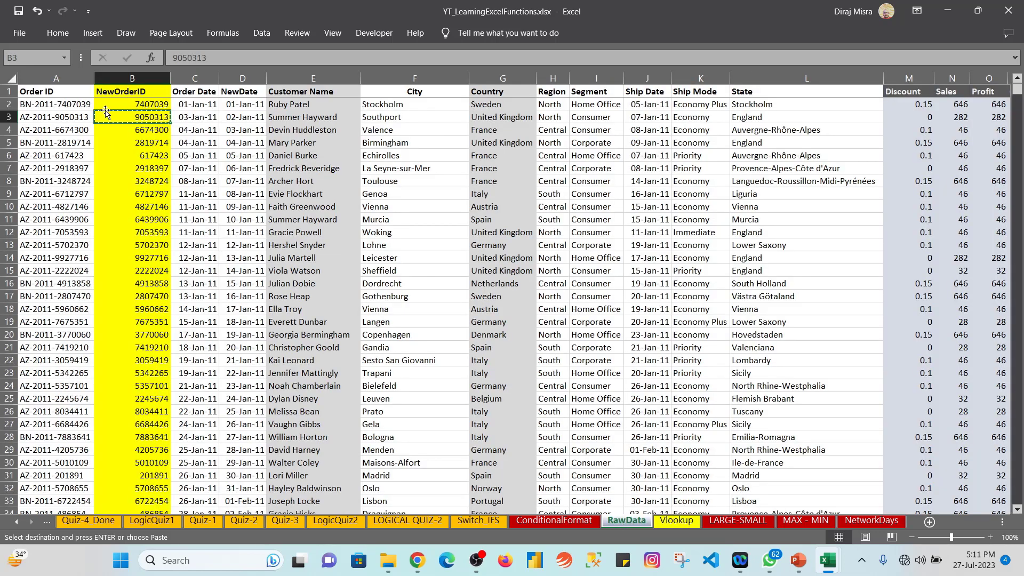
key("Escape")
key("Up")
key("Up")
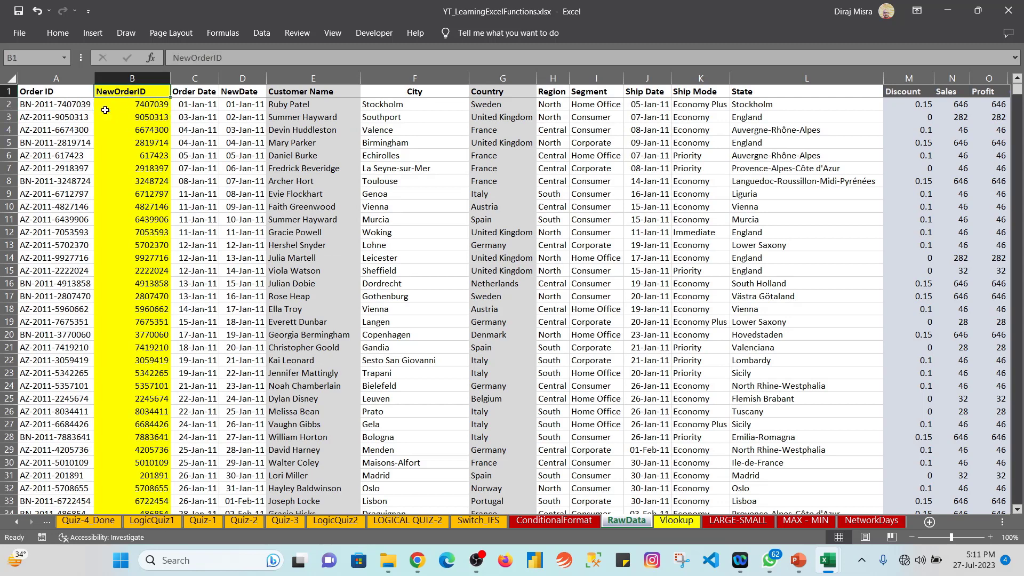
key("ctrl+space")
key("shift+Right")
key("shift+Right")
key("shift+Right")
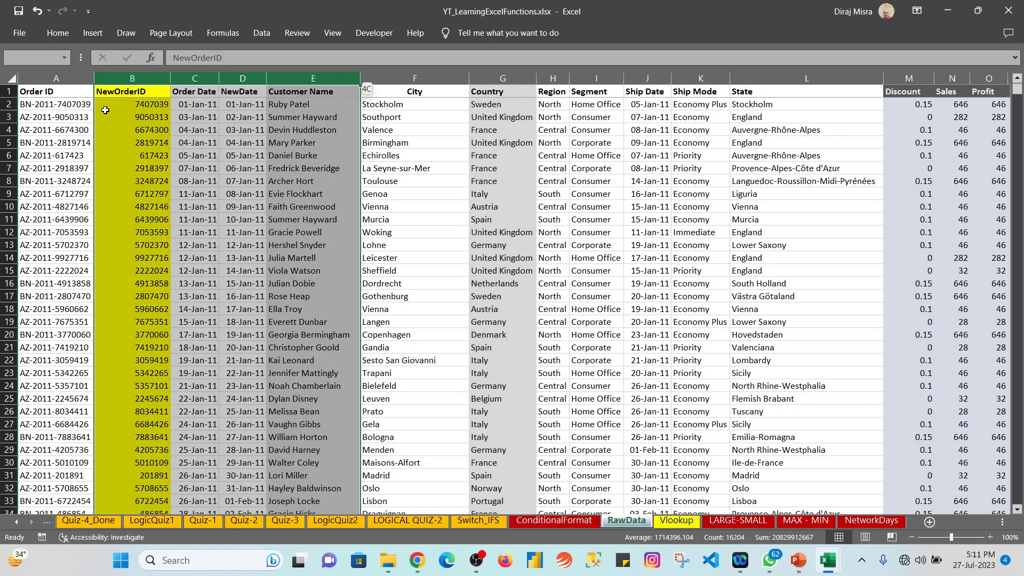
key("shift+Right")
key("shift+Right")
key("shift+Right")
key("shift+Right")
key("shift+Right")
key("shift+Right")
key("shift+Right")
key("shift+Right")
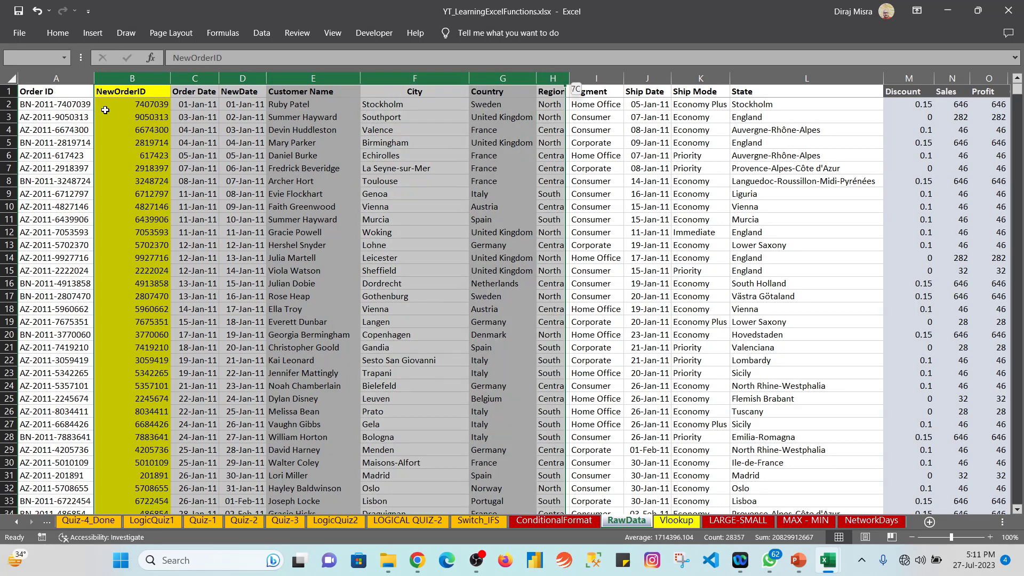
key("shift+Right")
key("shift+Right")
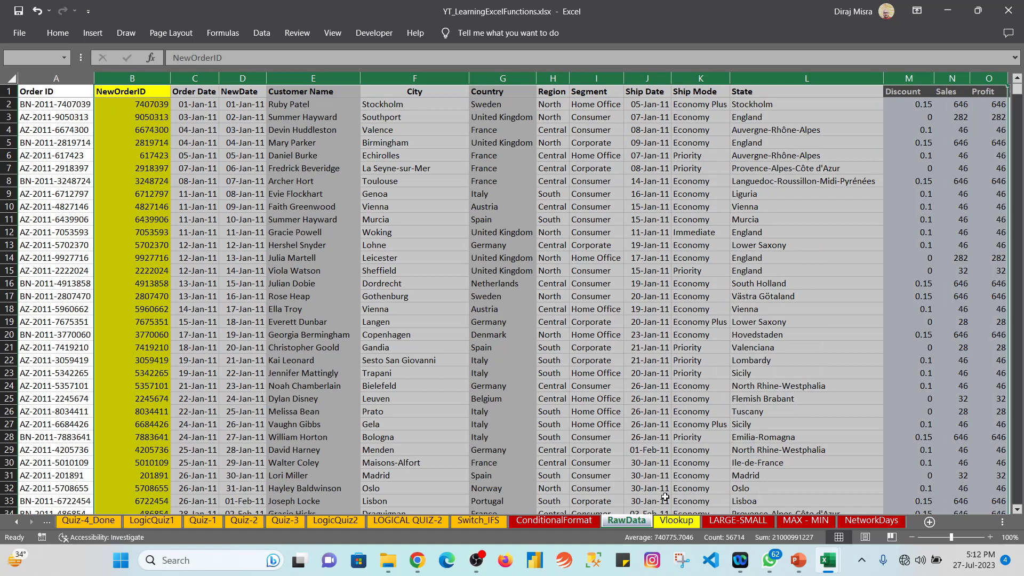
On the Vlookup sheet, review the full VLOOKUP formula in B2 without changing it.
left_click(675, 521)
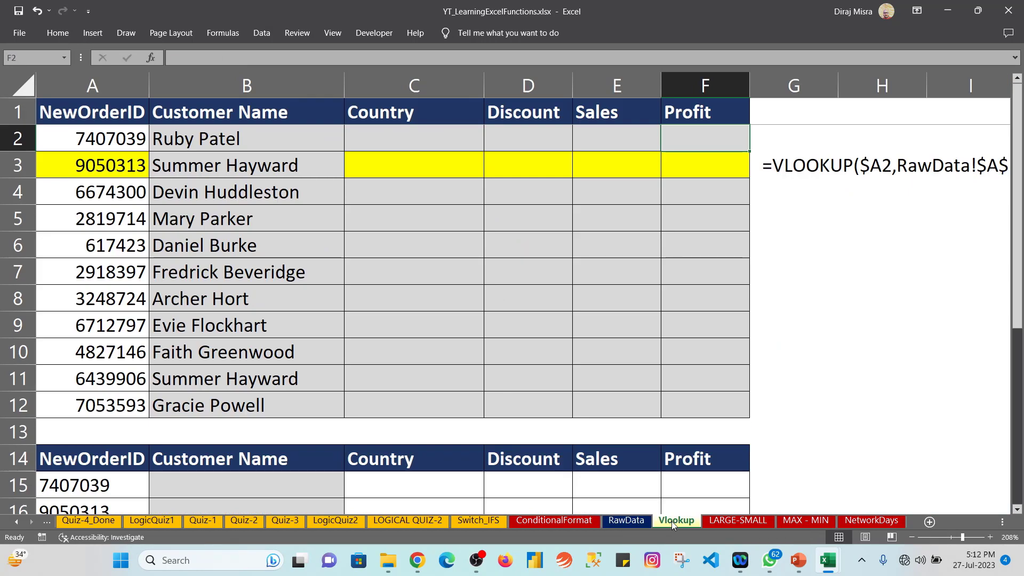
left_click(238, 134)
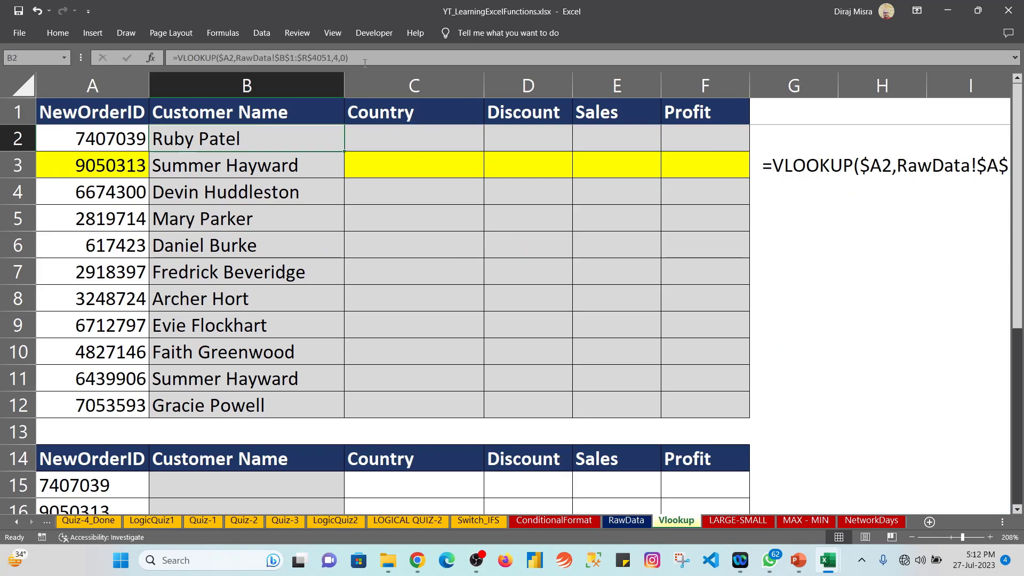
left_click_drag(347, 57, 174, 57)
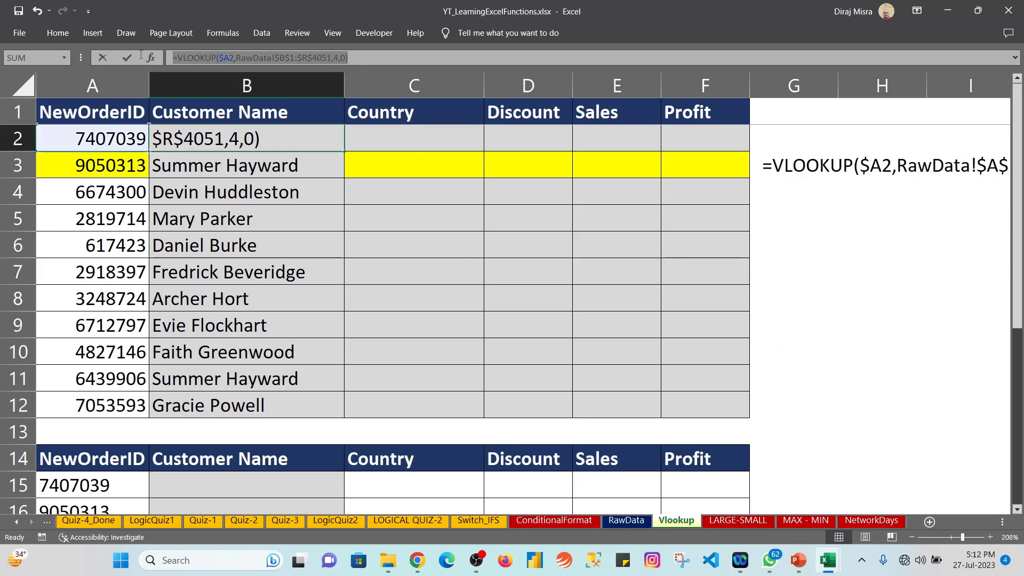
left_click(392, 138)
key("Escape")
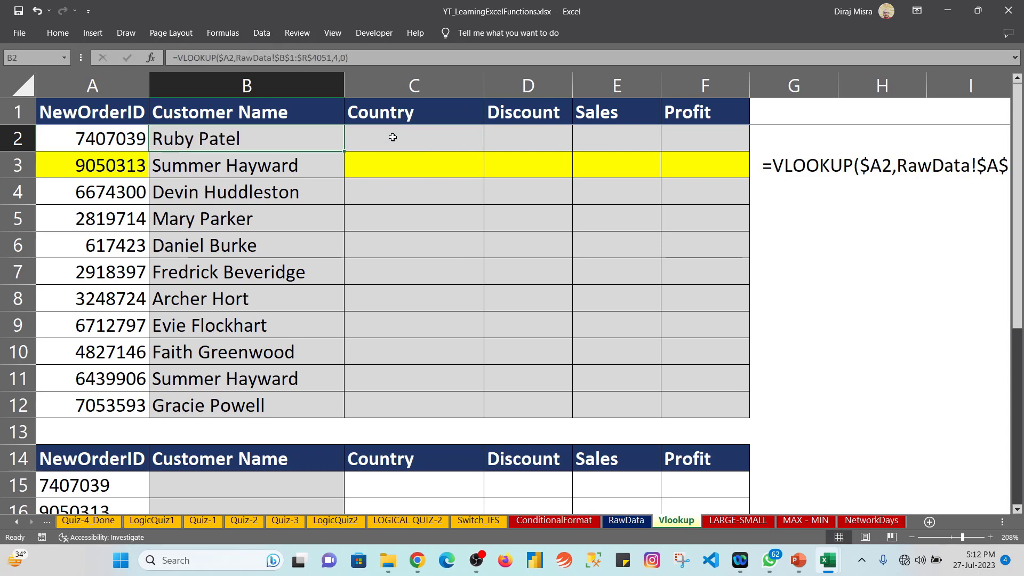
Fill the VLOOKUP formula from B2 across to the Profit cell F2.
key("shift+Right")
key("shift+Right")
key("shift+Right")
key("shift+Right")
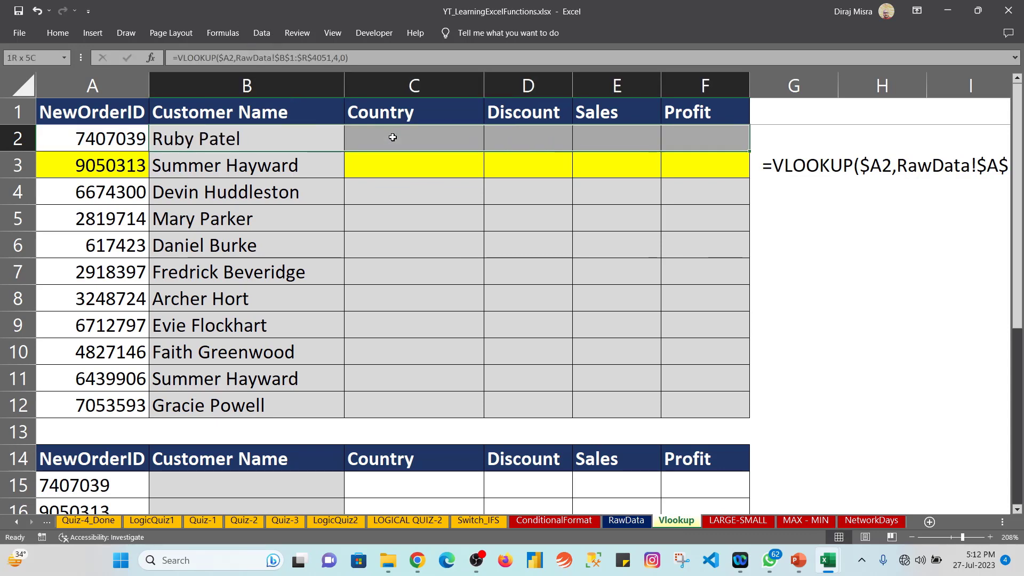
key("ctrl+r")
Set the column index number in the Country formula in C2 to 6.
left_click(392, 138)
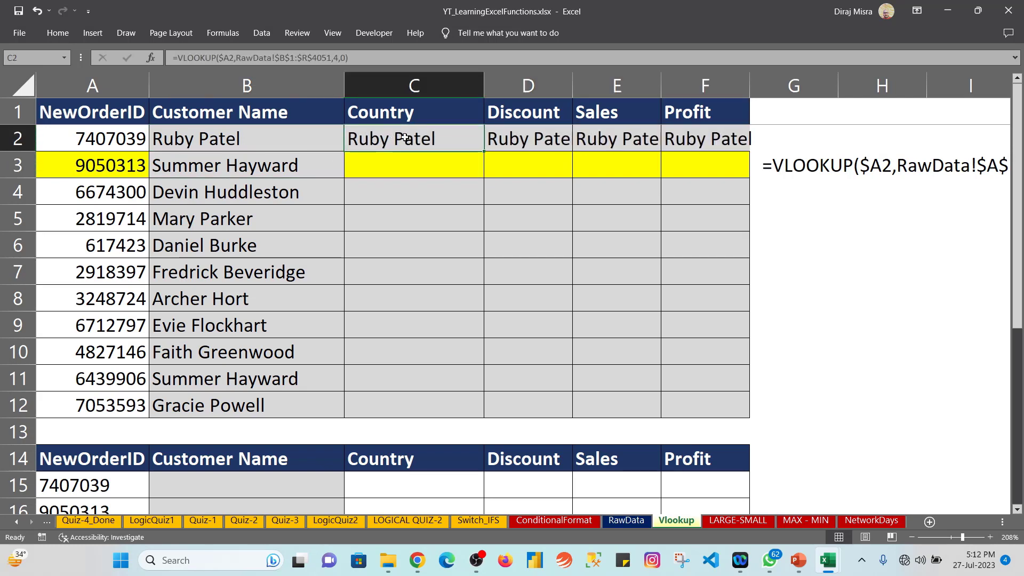
double_click(404, 137)
left_click(335, 58)
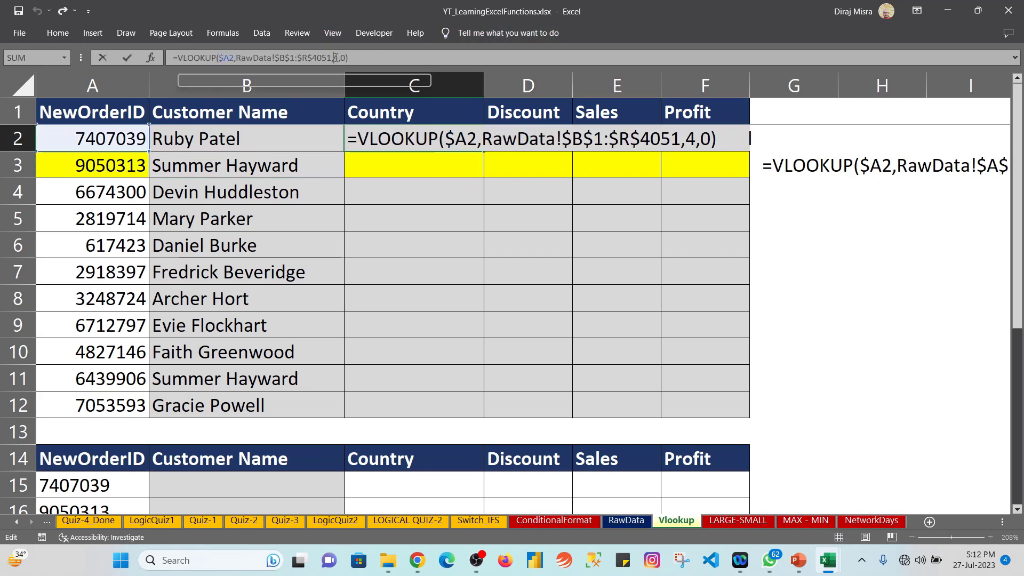
double_click(336, 57)
type("6")
key("Return")
key("Up")
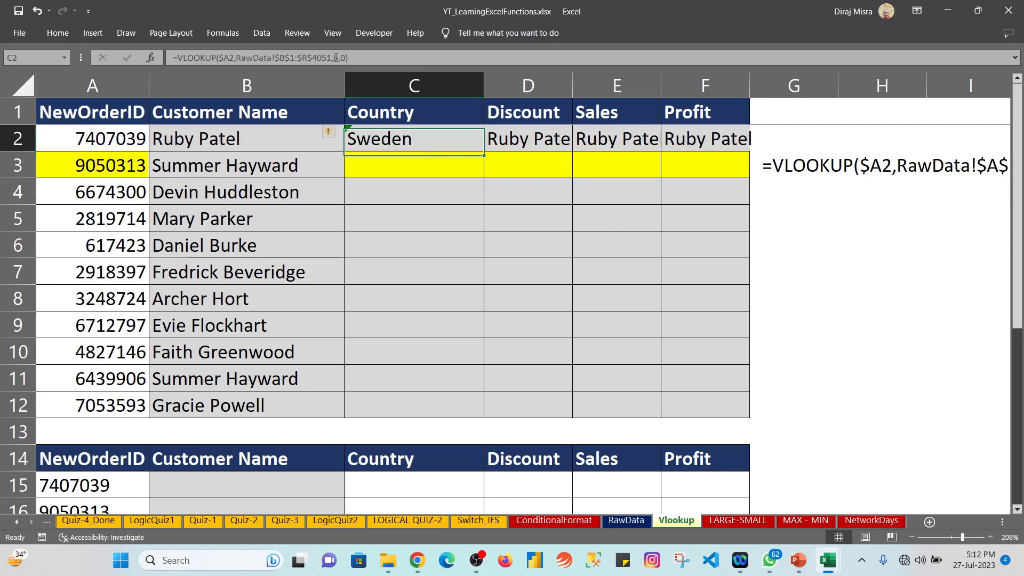
Count the RawData headers from Region to Discount and set the column index number in the Discount formula in D2 to 12.
key("Right")
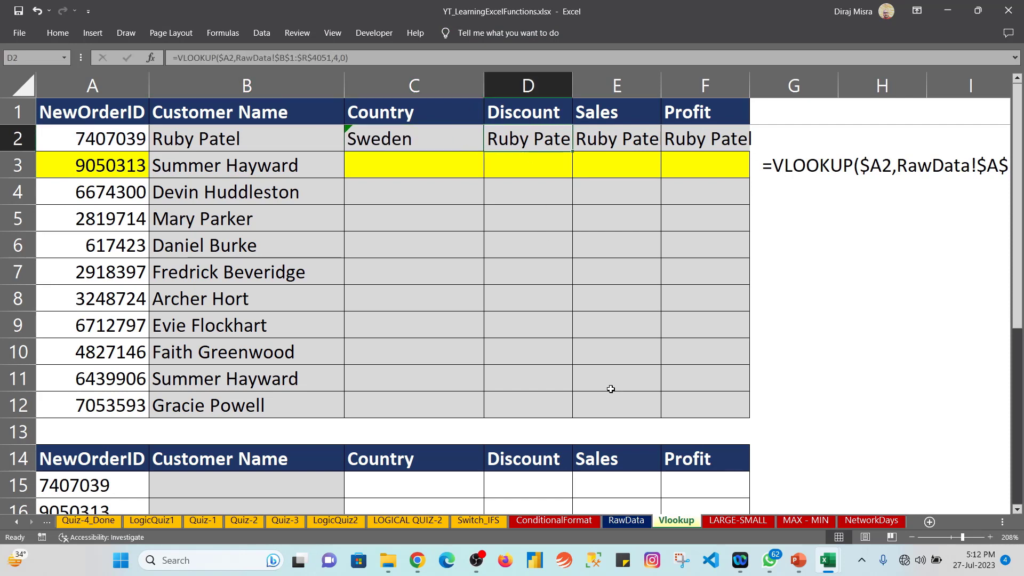
key("ctrl+Page_Up")
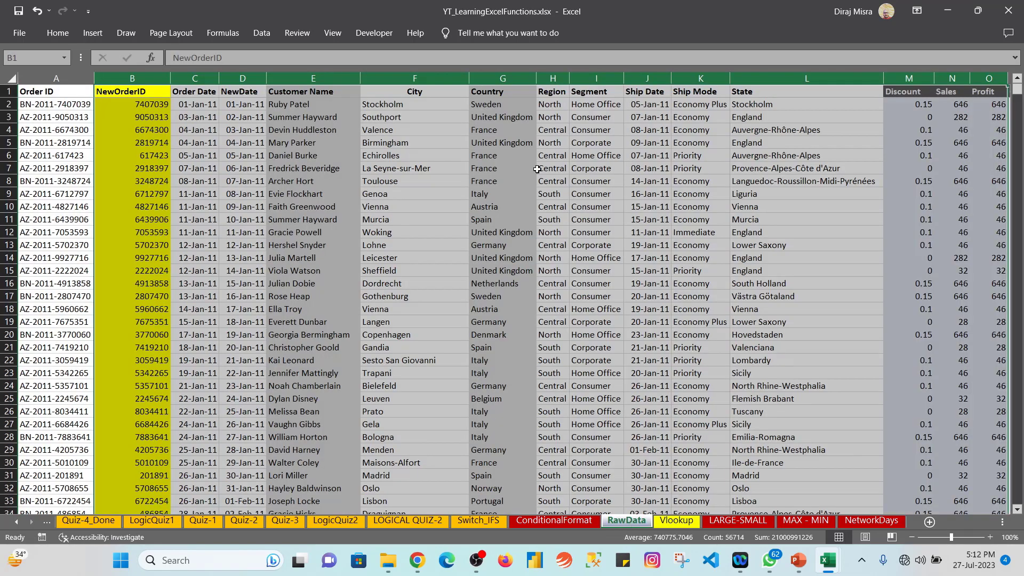
left_click(493, 99)
key("Right")
key("shift+Right")
key("shift+Right")
key("shift+Right")
key("shift+Right")
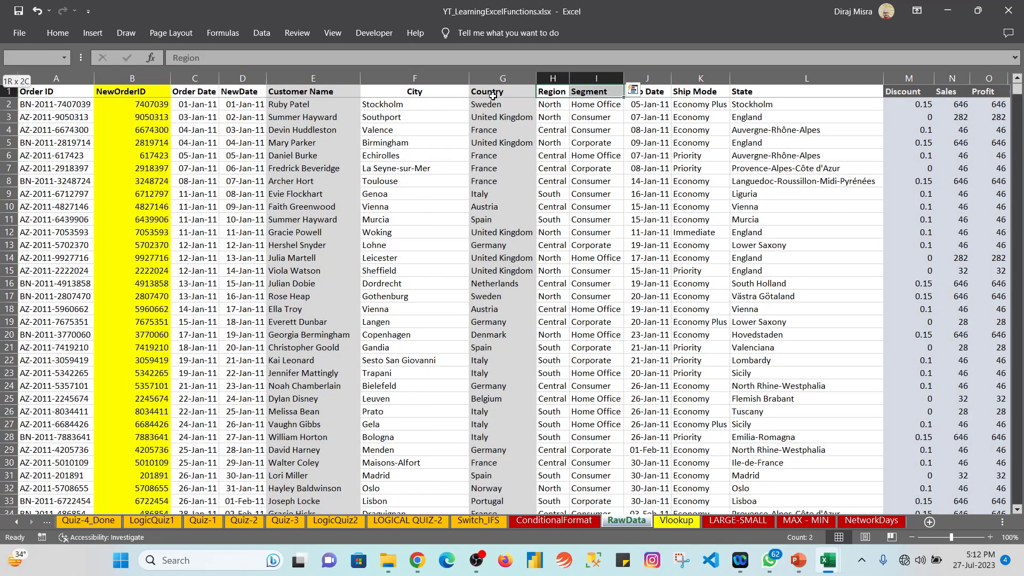
key("shift+Right")
key("shift+Right")
key("shift+Right")
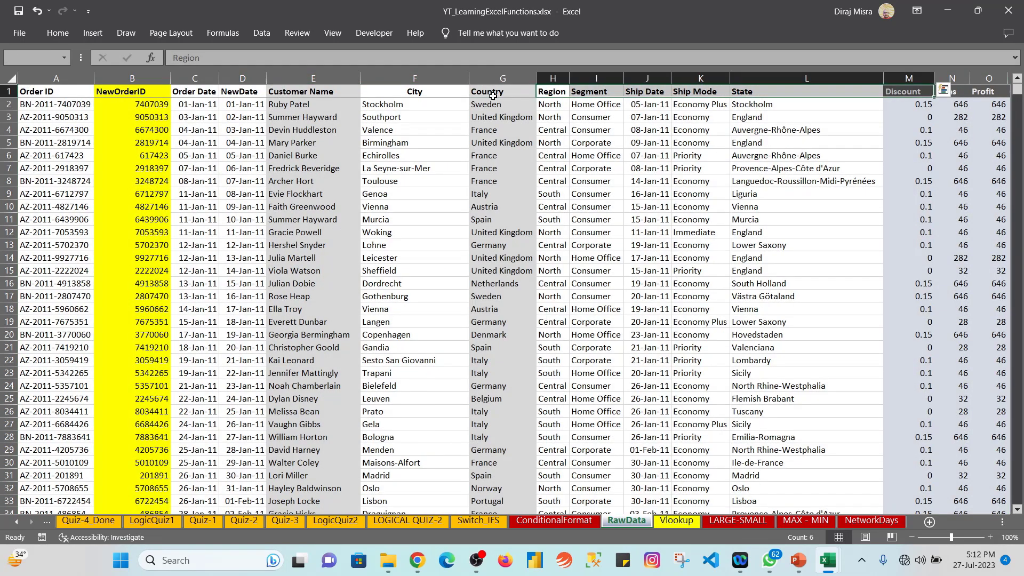
key("ctrl+Page_Down")
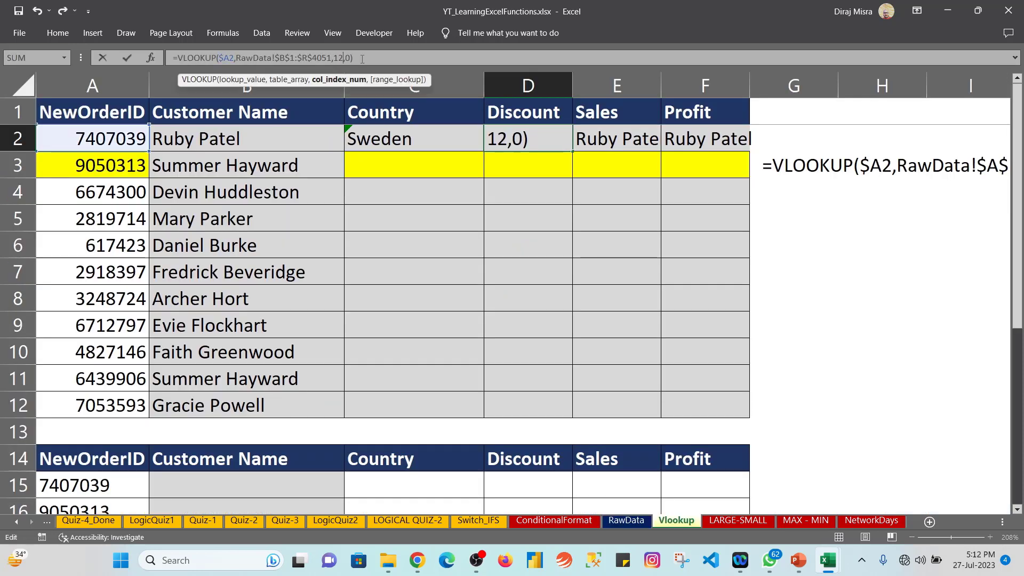
key("Return")
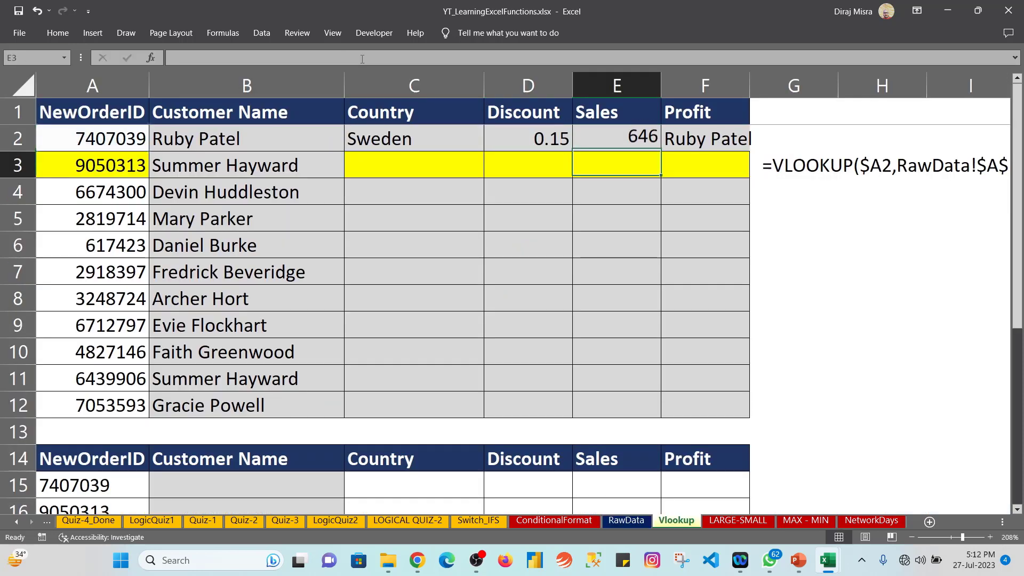
Fill the Country, Discount, Sales and Profit formulas in C2:F2 down to row 12.
key("Up")
key("Left")
key("shift+Right")
key("shift+Right")
key("shift+Right")
key("shift+Down")
key("shift+Down")
key("shift+Down")
key("shift+Down")
key("shift+Down")
key("shift+Down")
key("shift+Down")
key("shift+Down")
key("shift+Down")
key("shift+Down")
key("shift+Down")
key("shift+Down")
key("shift+Up")
key("shift+Up")
key("ctrl+d")
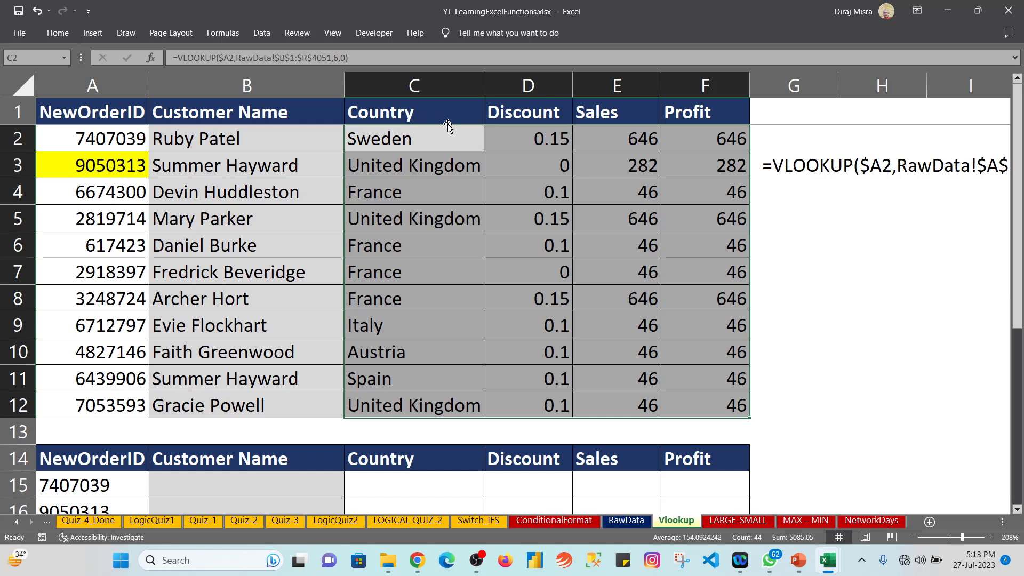
Review the RawData header sequence from Customer Name across to Discount, Sales and Profit.
left_click(611, 521)
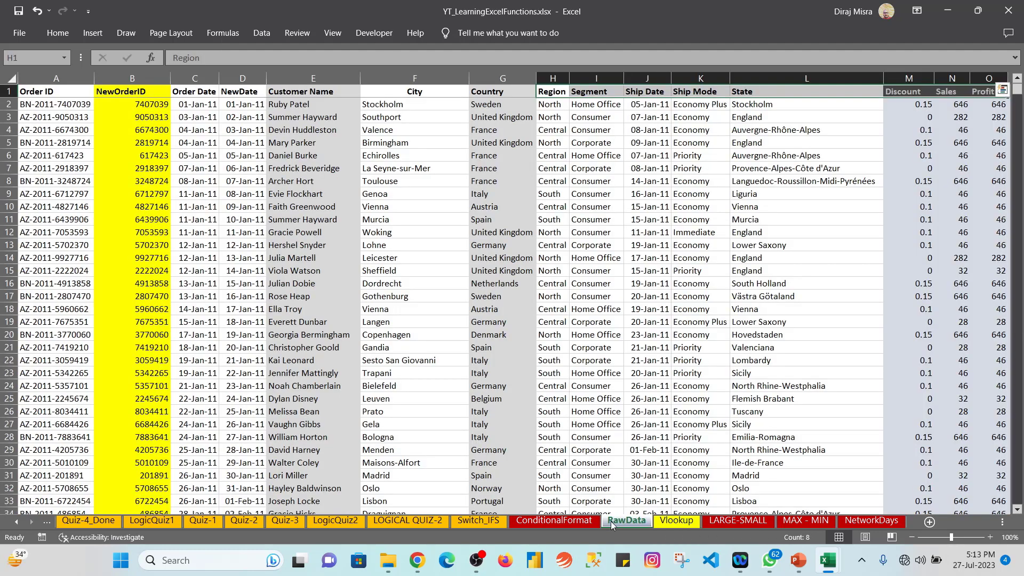
left_click(301, 93)
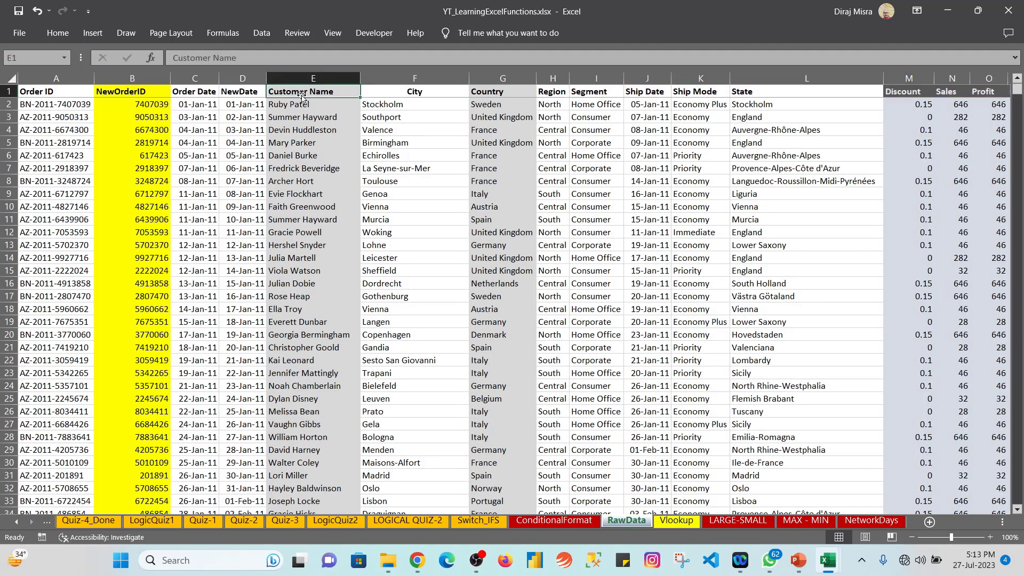
key("Left")
key("Left")
key("Right")
key("Right")
key("Right")
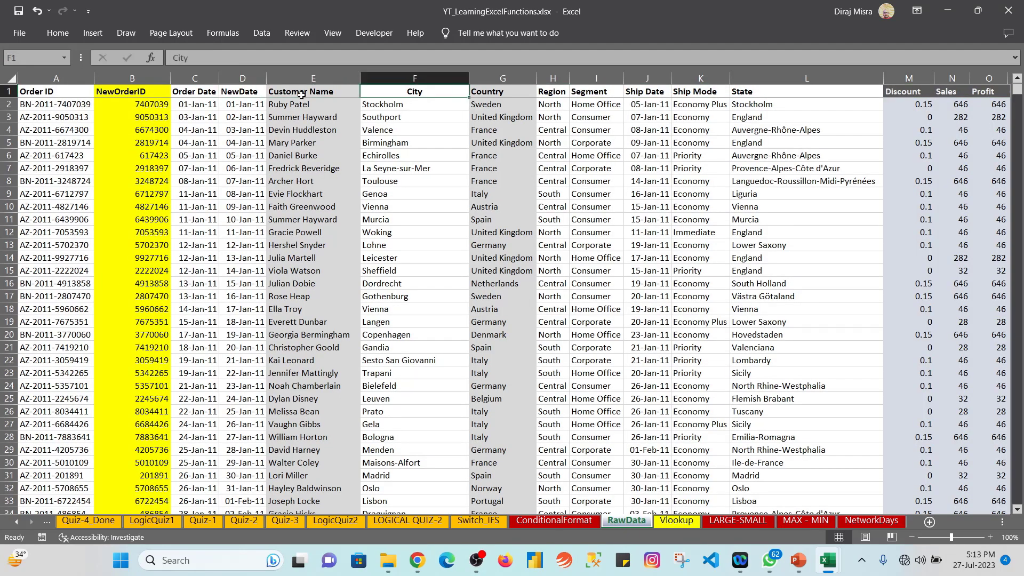
key("Right")
key("Right")
key("Right")
key("Right")
key("Right")
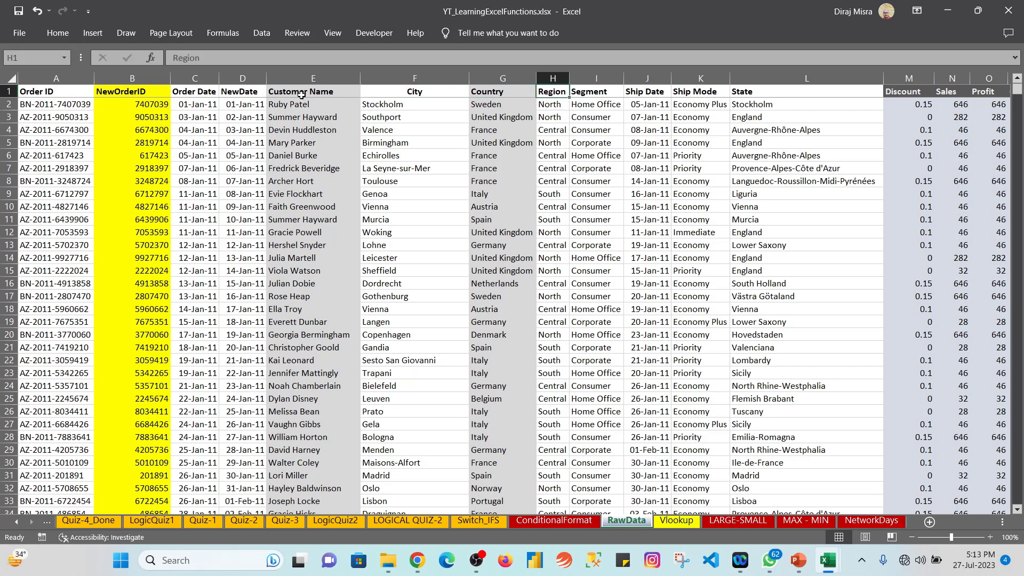
key("Left")
key("Left")
key("Left")
key("Right")
key("Right")
key("Right")
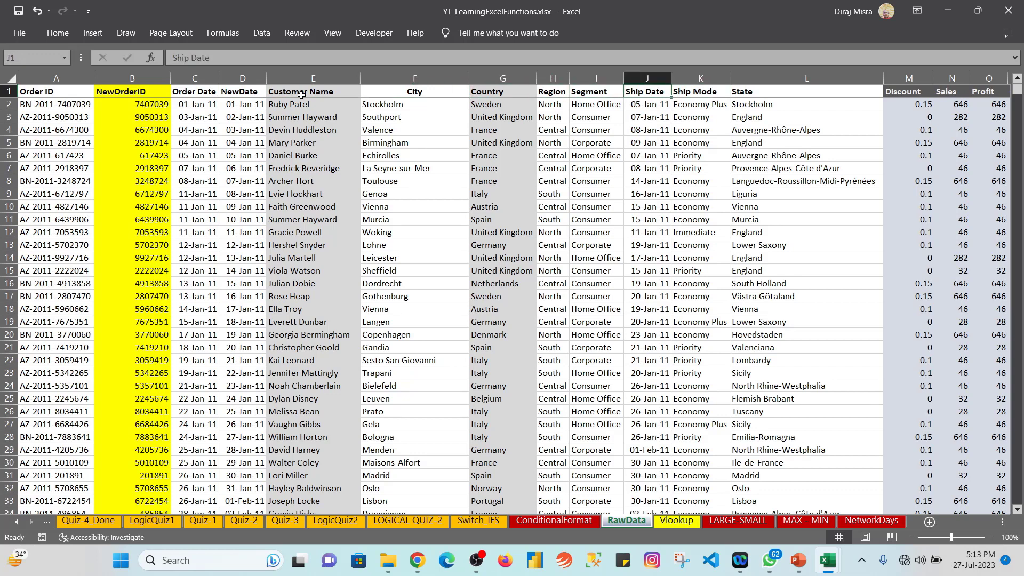
key("Left")
key("Left")
key("Left")
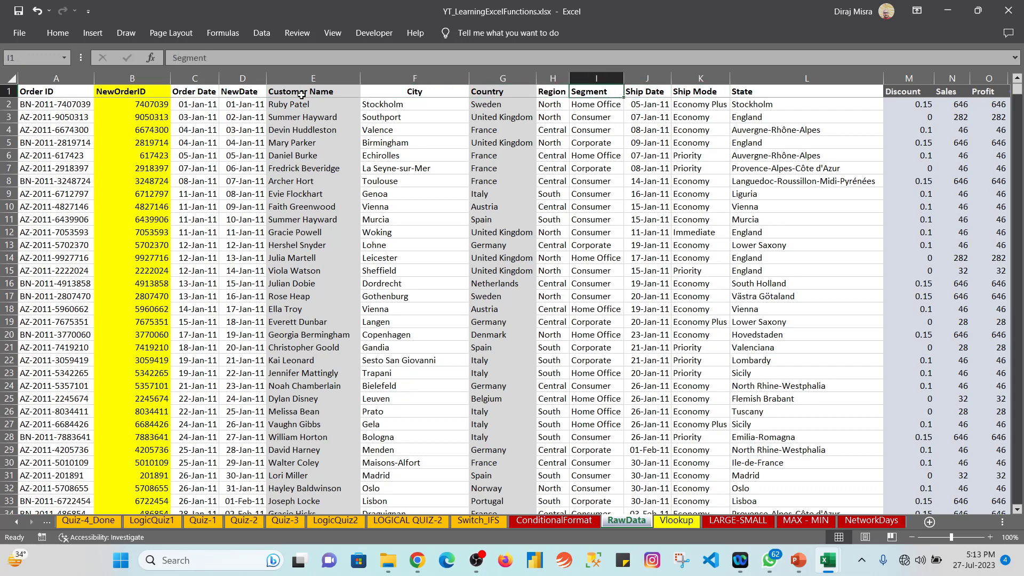
key("Right")
key("Right")
key("Right")
key("Right")
key("Right")
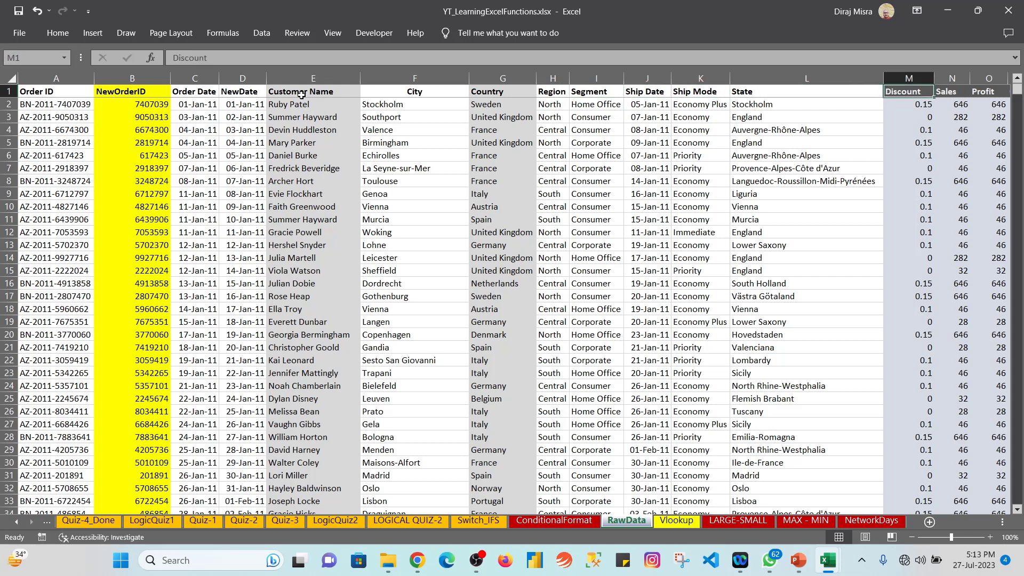
key("shift+Right")
key("shift+Right")
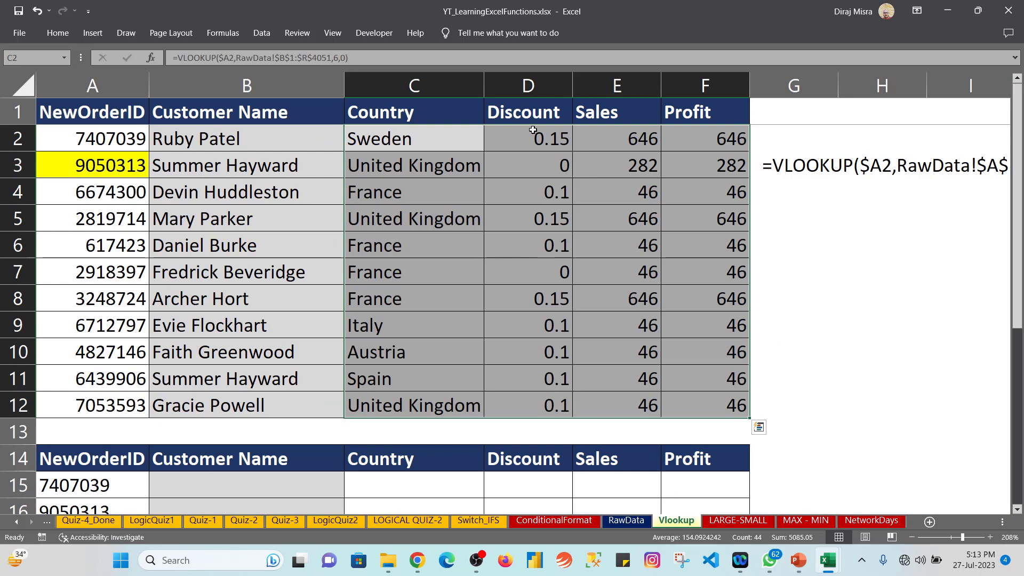
Check the filled Discount and Customer Name formulas on the Vlookup sheet against the RawData sheet.
left_click(530, 151)
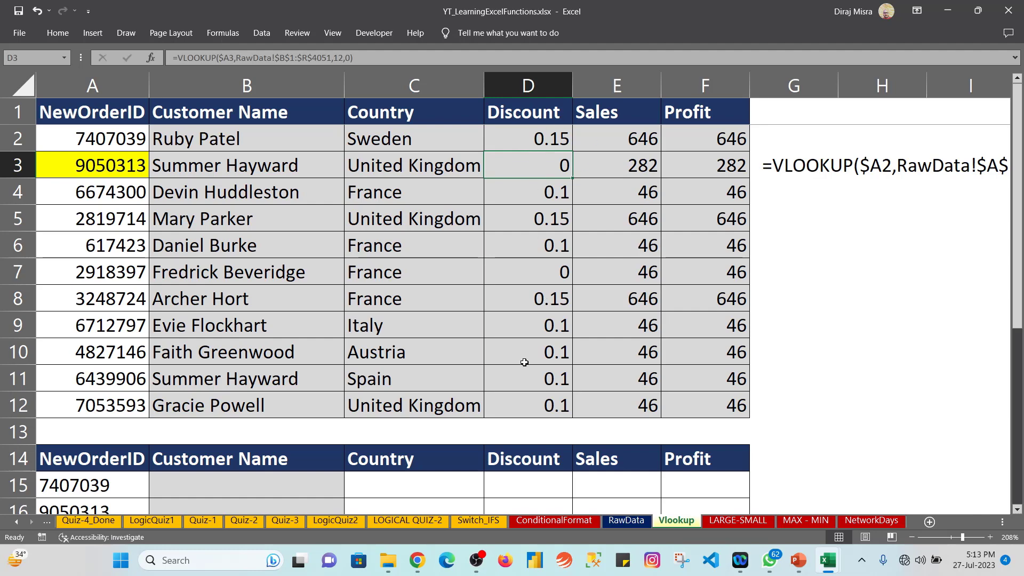
left_click(624, 522)
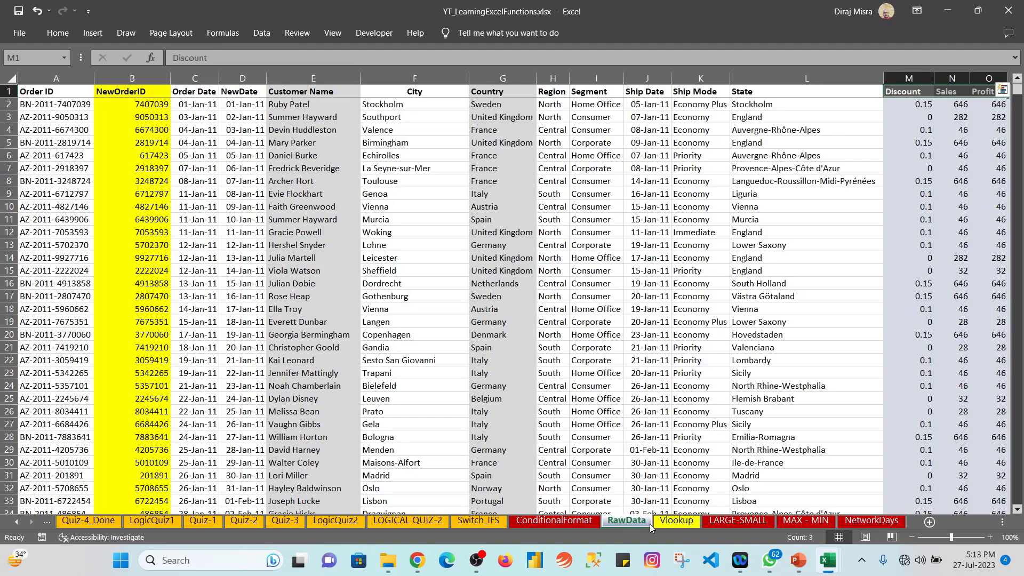
left_click(672, 522)
left_click(497, 278)
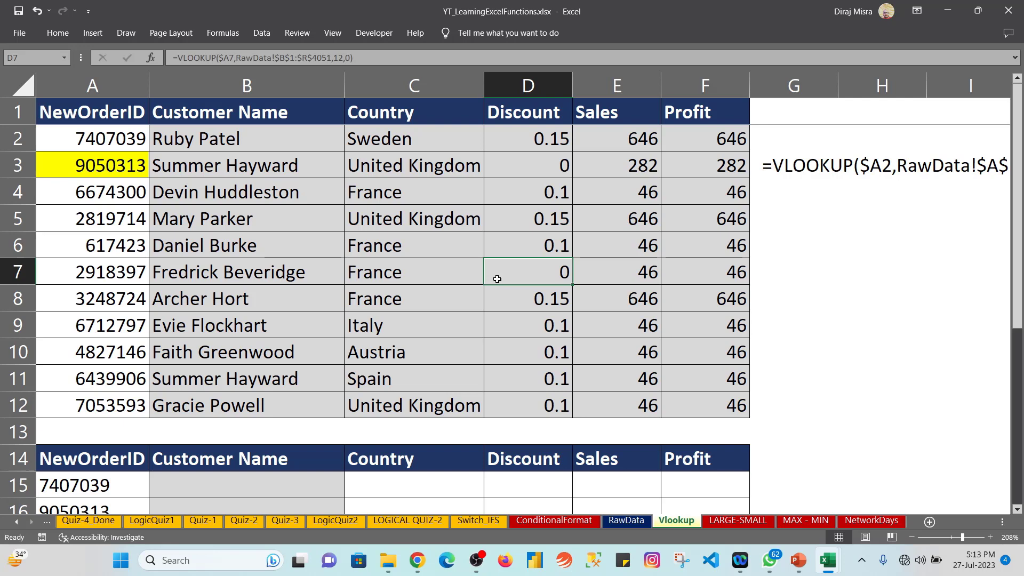
left_click(322, 292)
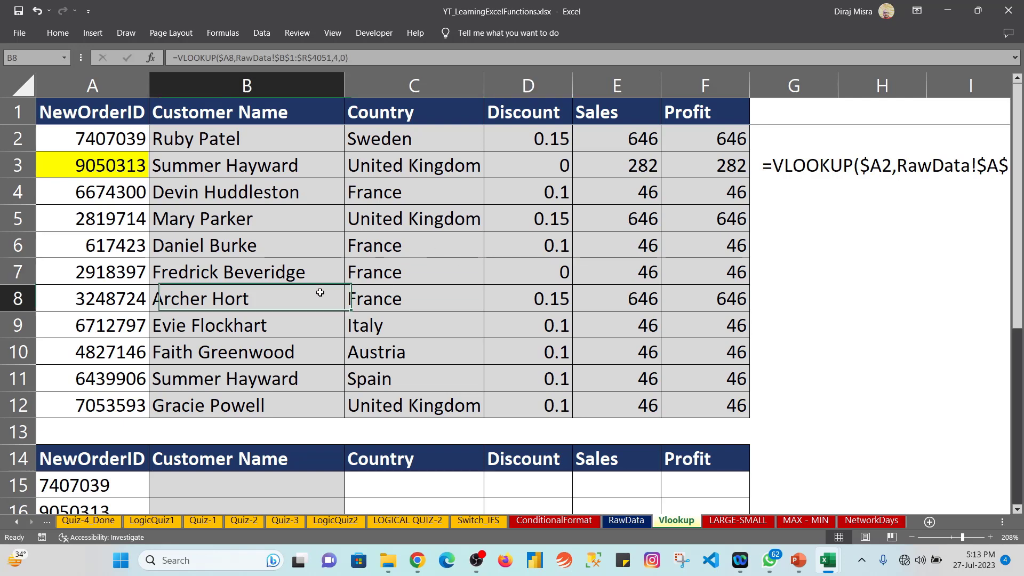
Copy the VLOOKUP formula text from B2 into the second table's Customer Name cell B15.
left_click(270, 136)
left_click_drag(371, 58, 137, 59)
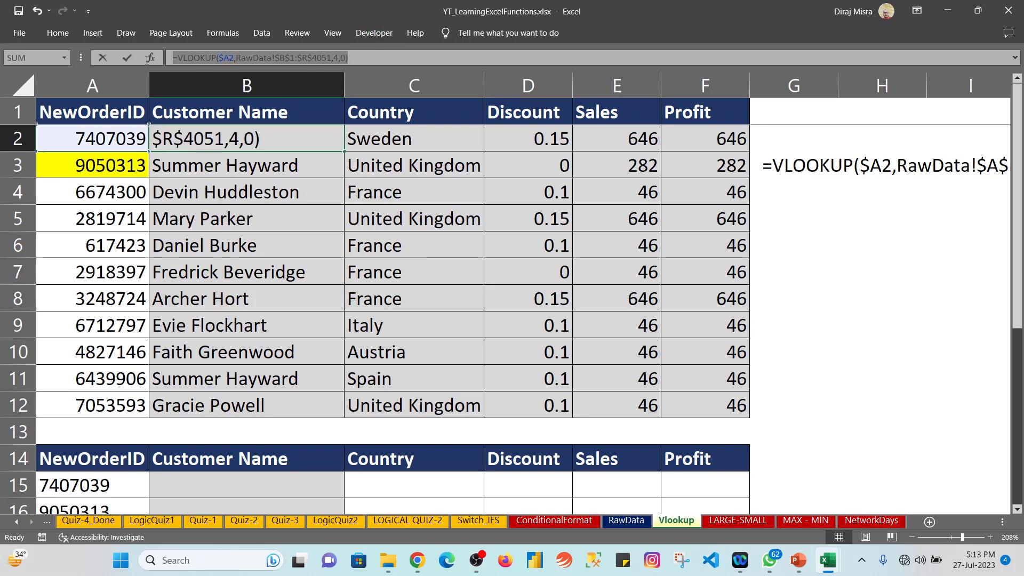
type("=")
left_click(210, 228)
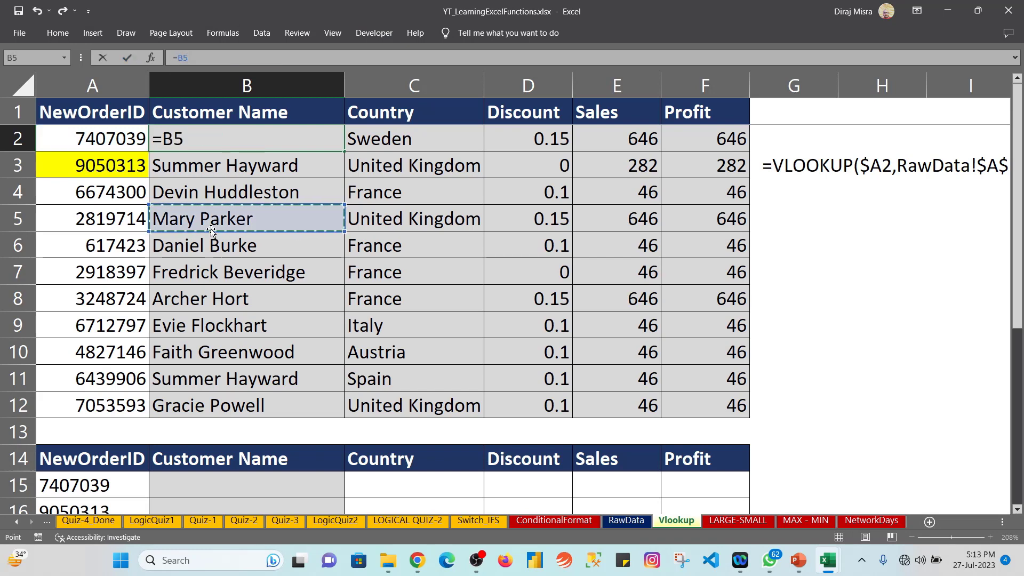
key("Return")
key("Return")
key("Return")
key("Return")
key("Return")
key("Return")
key("Return")
key("Return")
key("Return")
key("Return")
key("Return")
key("Return")
key("Return")
key("Return")
key("Return")
key("Return")
key("Return")
key("Up")
key("Up")
key("Up")
key("Up")
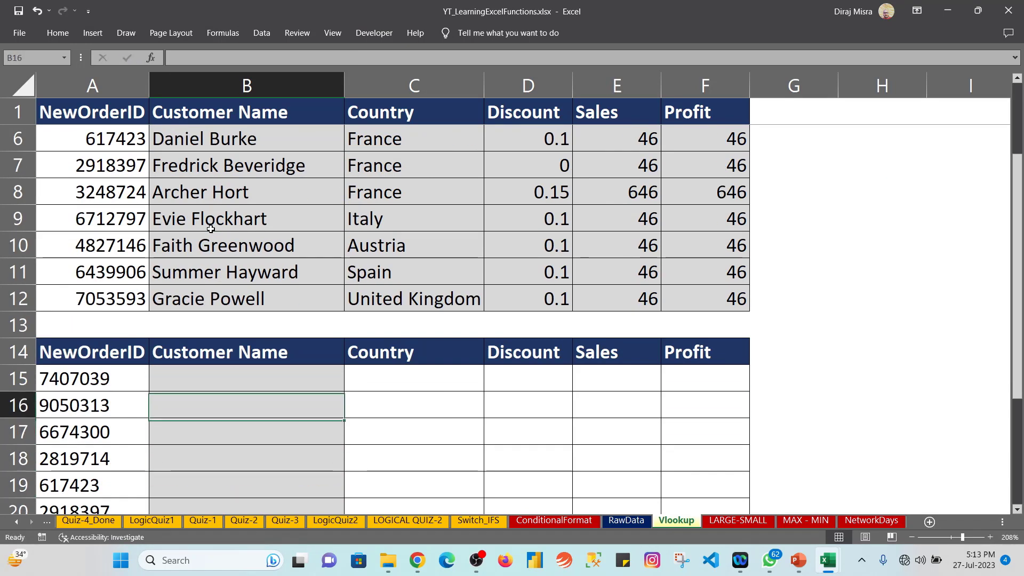
type("Ruby Patel")
key("F2")
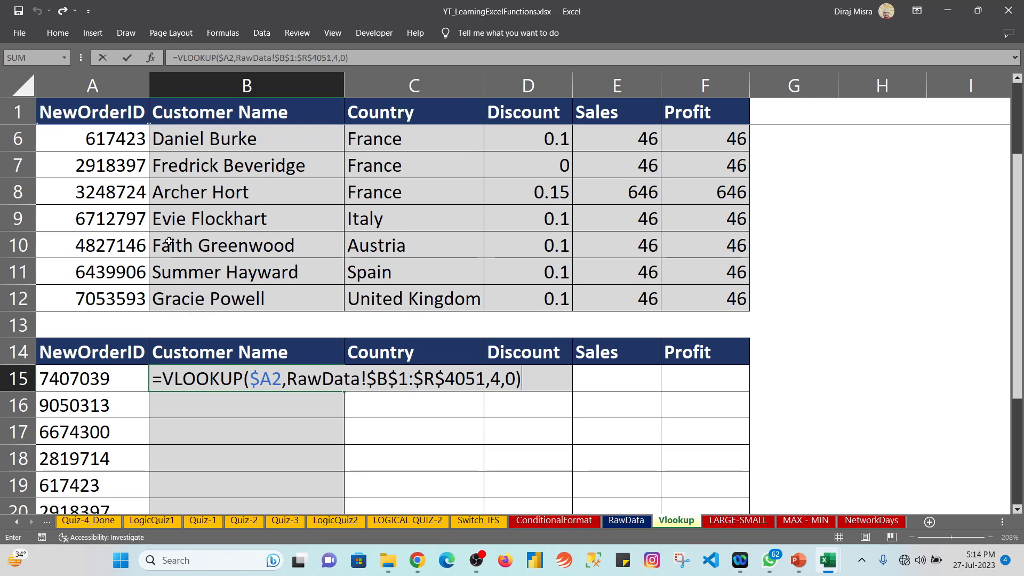
key("Escape")
key("F2")
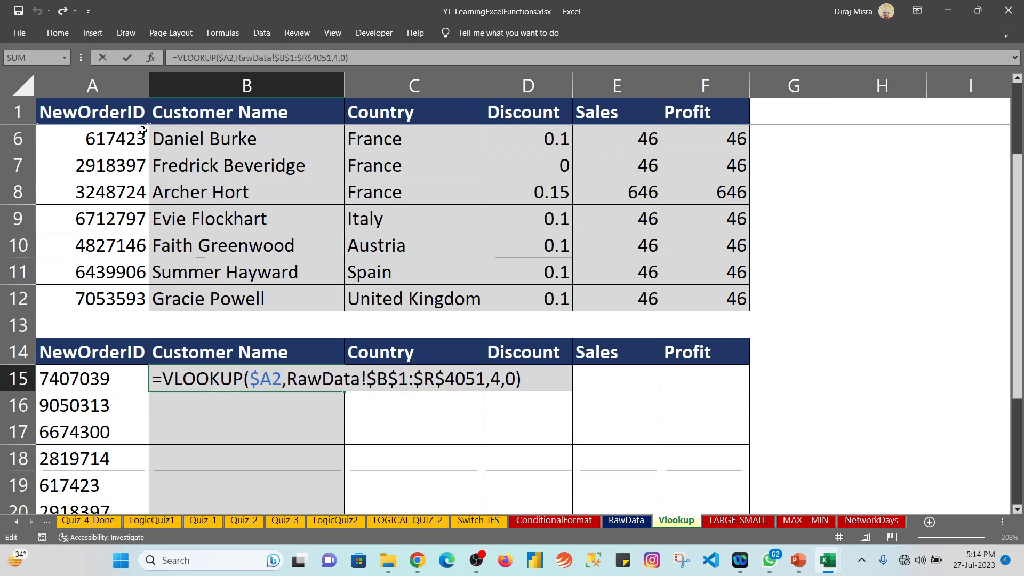
left_click(158, 155)
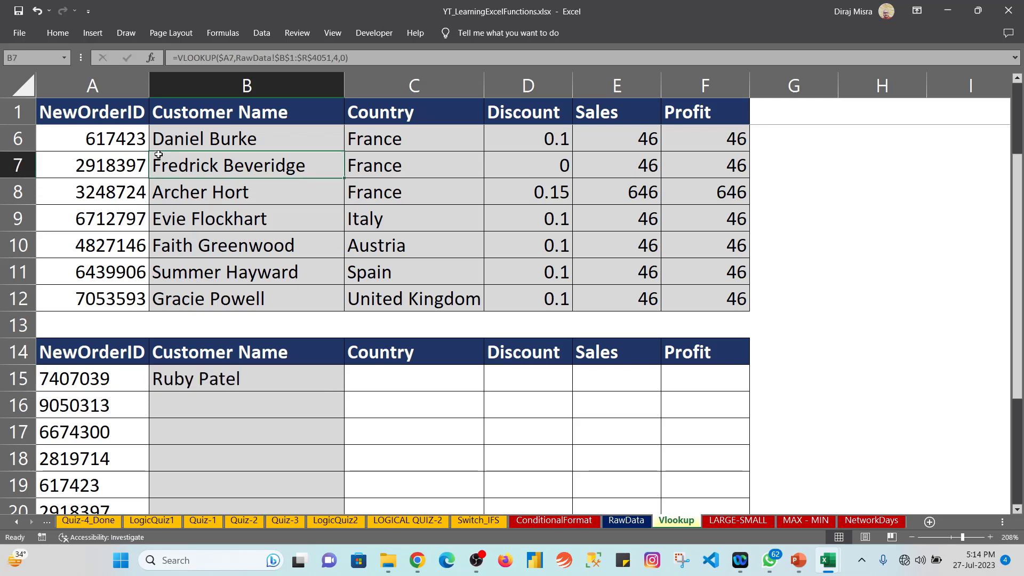
Change the lookup value in the B15 VLOOKUP formula to $A15.
double_click(218, 380)
left_click(277, 378)
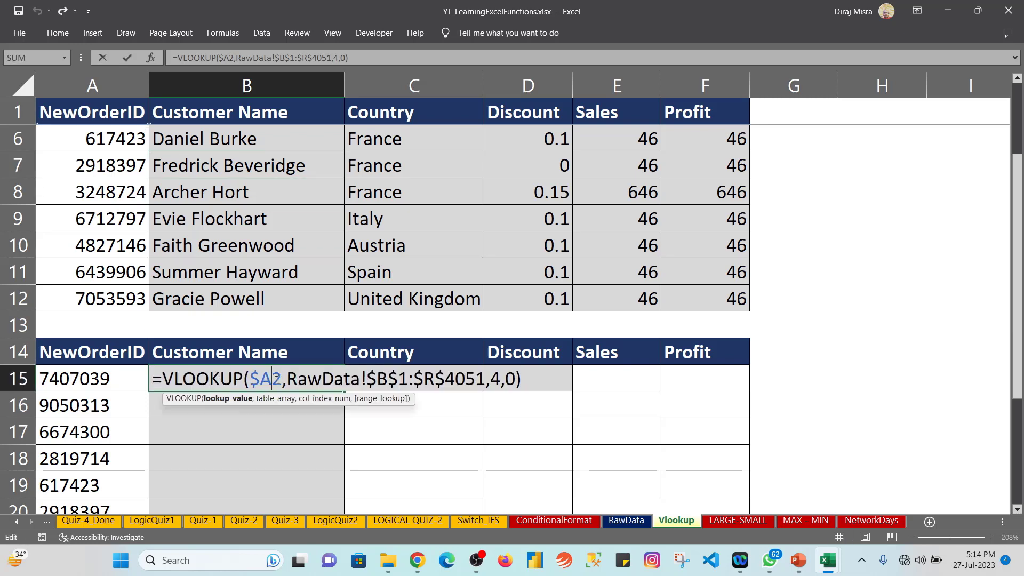
key("shift+Right")
type("15")
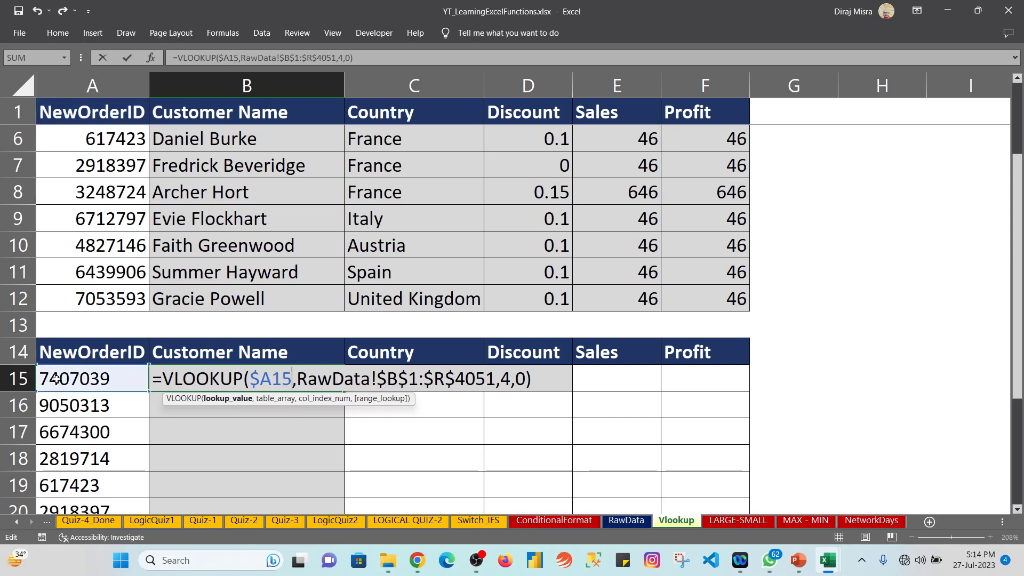
key("ctrl+Return")
Fill the Customer Name formula from B15 down to B25.
key("shift+Down")
key("shift+Down")
key("shift+Down")
key("shift+Down")
key("shift+Down")
key("shift+Down")
key("shift+Down")
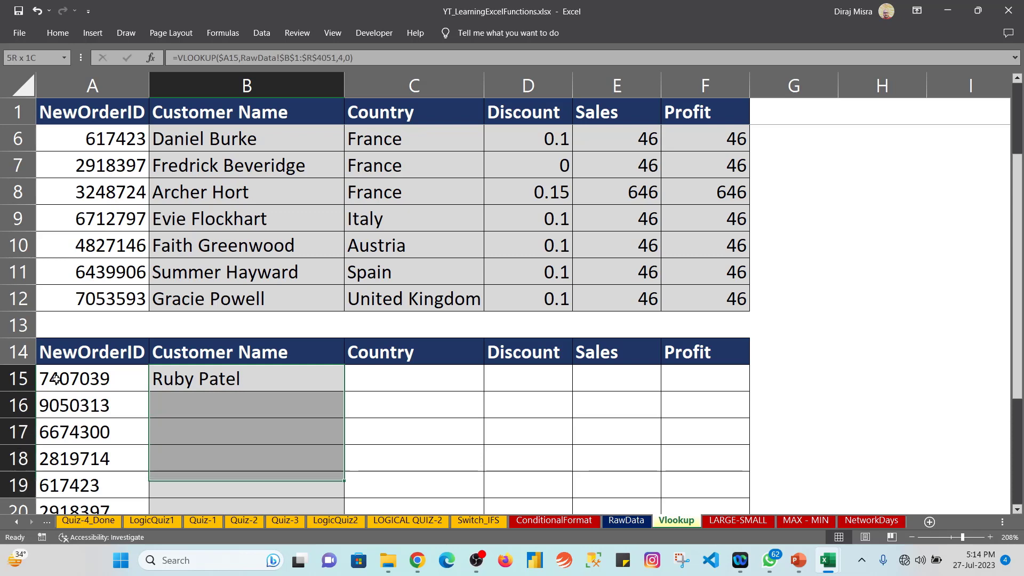
key("shift+Down")
key("shift+Down")
key("shift+Down")
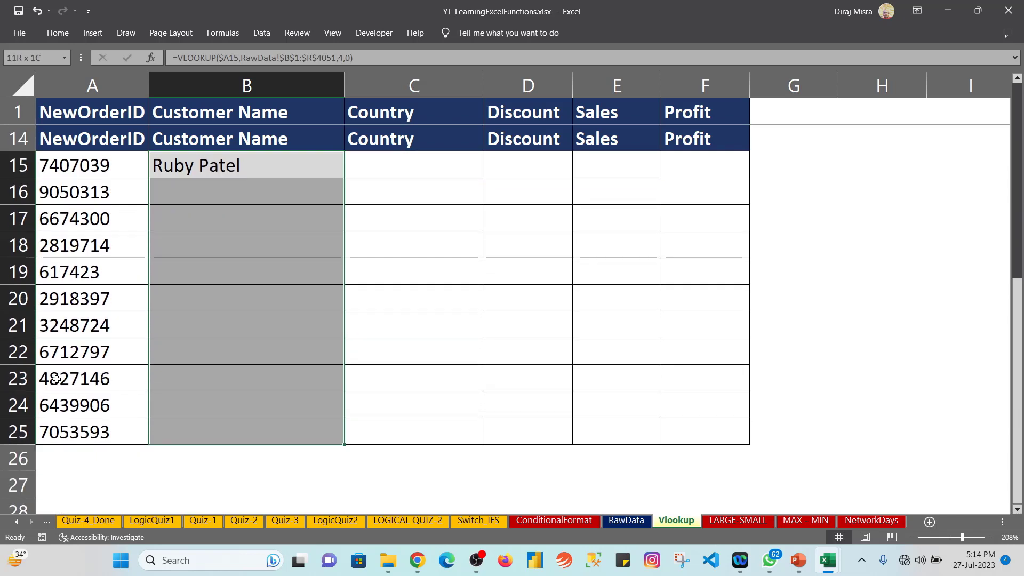
key("ctrl+d")
Change the number format of the NewOrderID cells A15:A25 to General.
key("Left")
key("Up")
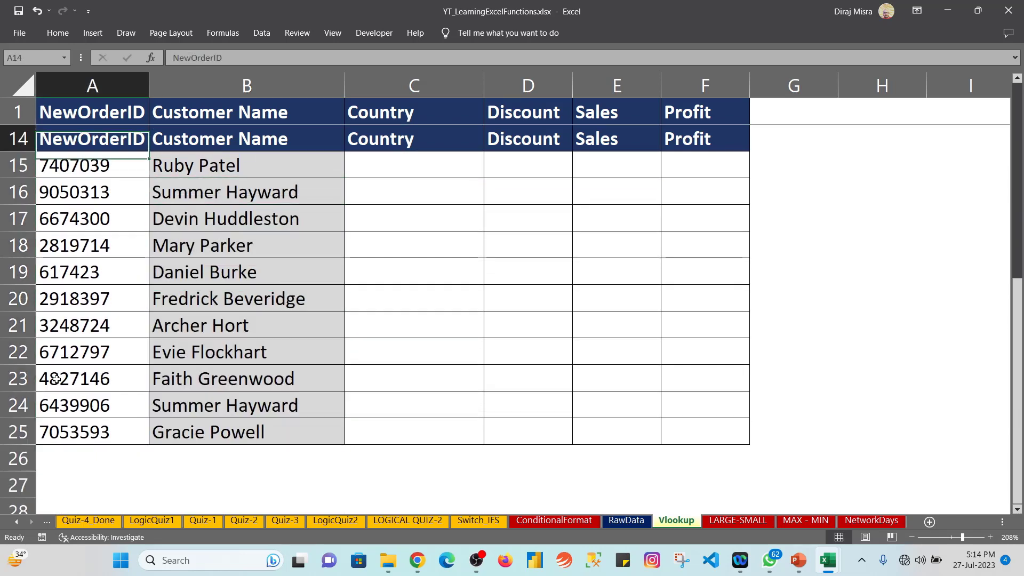
key("Down")
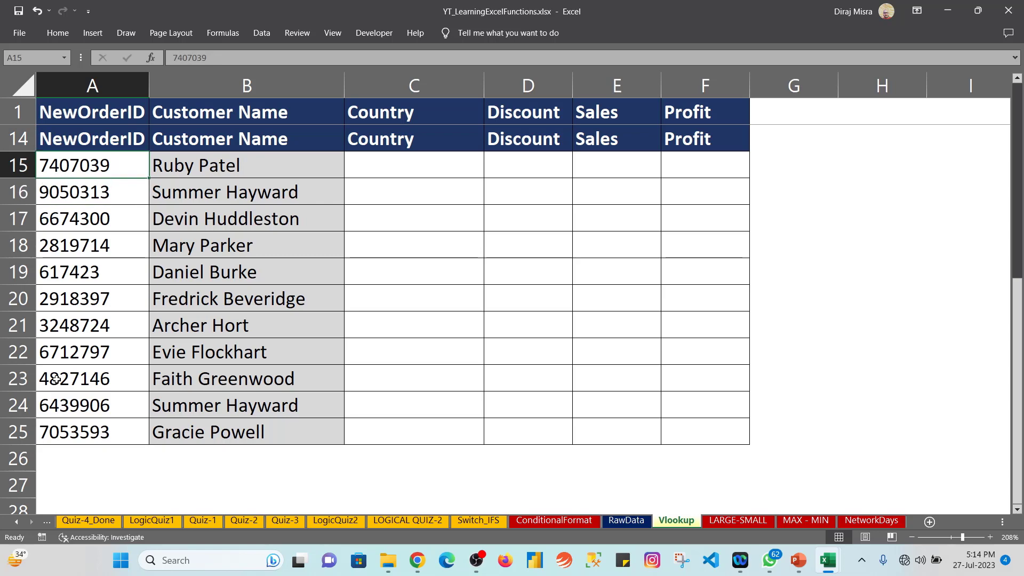
key("ctrl+shift+Down")
key("ctrl+q")
key("Escape")
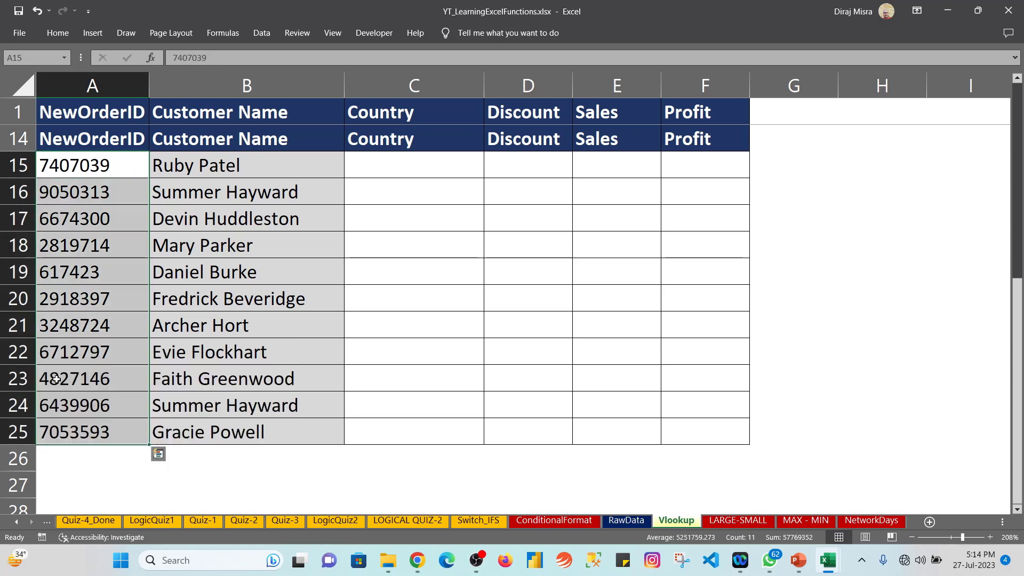
key("ctrl+q")
key("Escape")
key("ctrl+1")
key("Up")
key("Up")
key("Up")
key("Up")
key("Up")
key("Up")
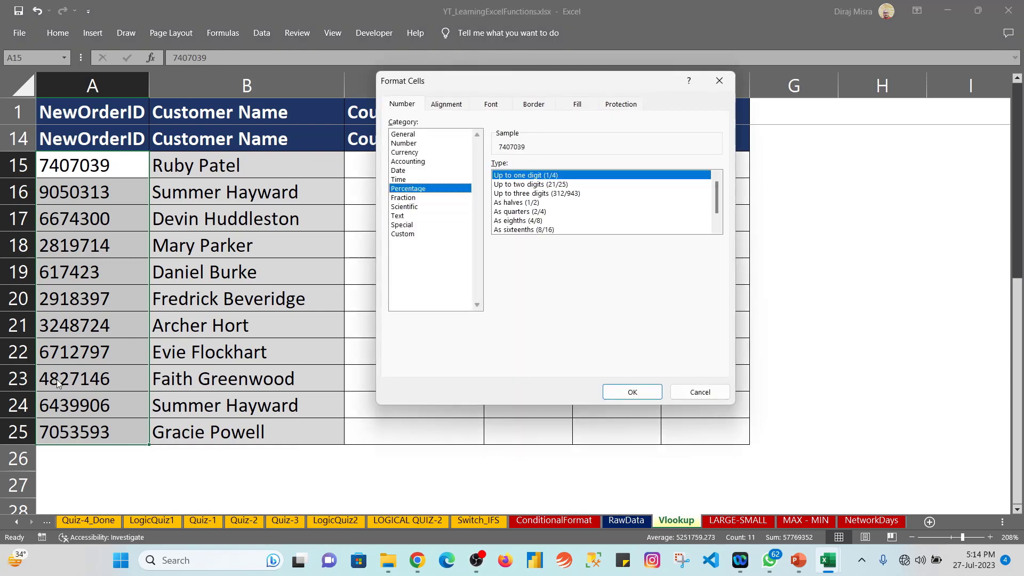
key("Up")
key("Up")
key("Up")
key("Return")
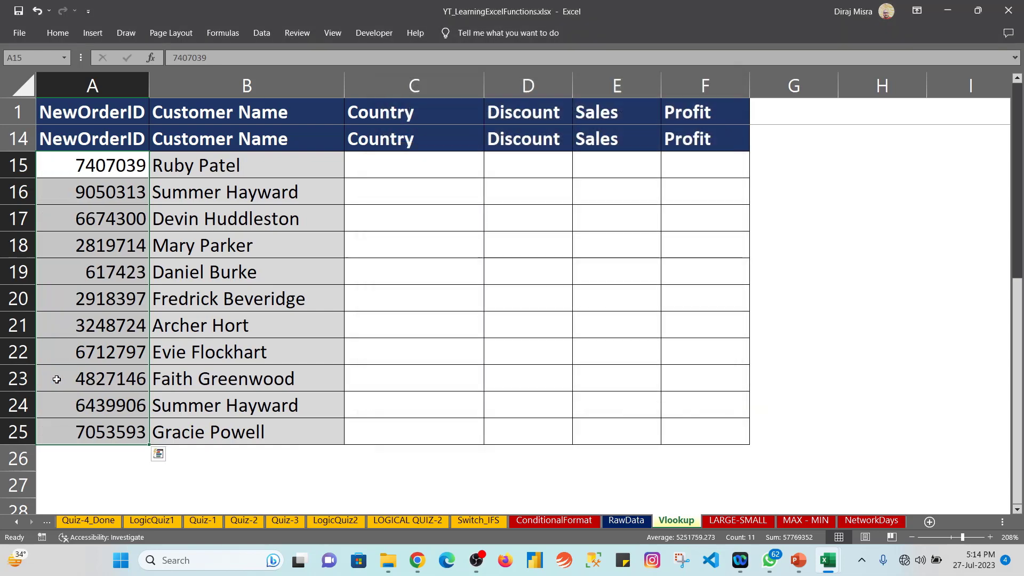
Convert the NewOrderID in A15 to text by adding a leading apostrophe.
key("Down")
key("Up")
key("F2")
key("shift+Home")
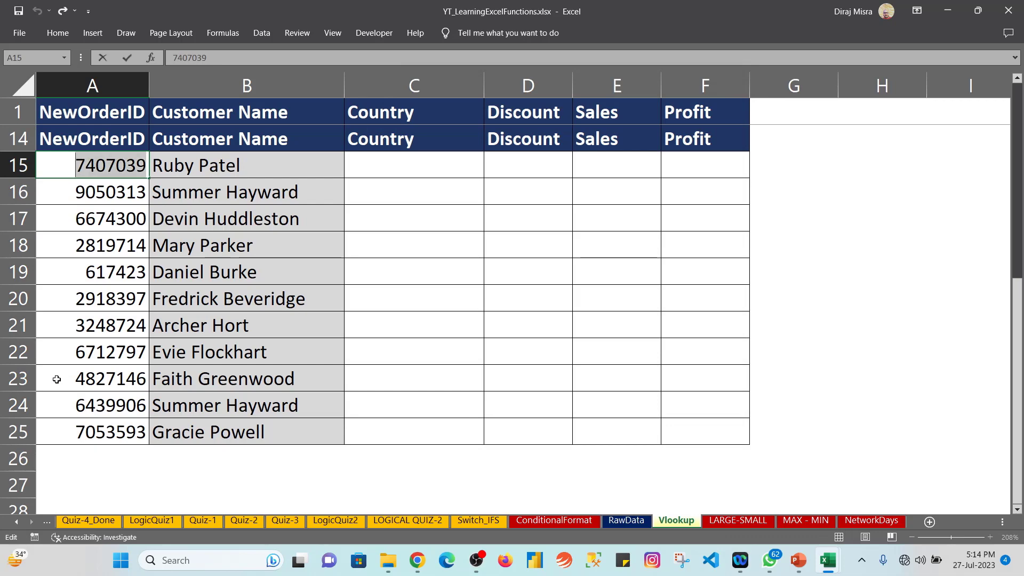
key("Home")
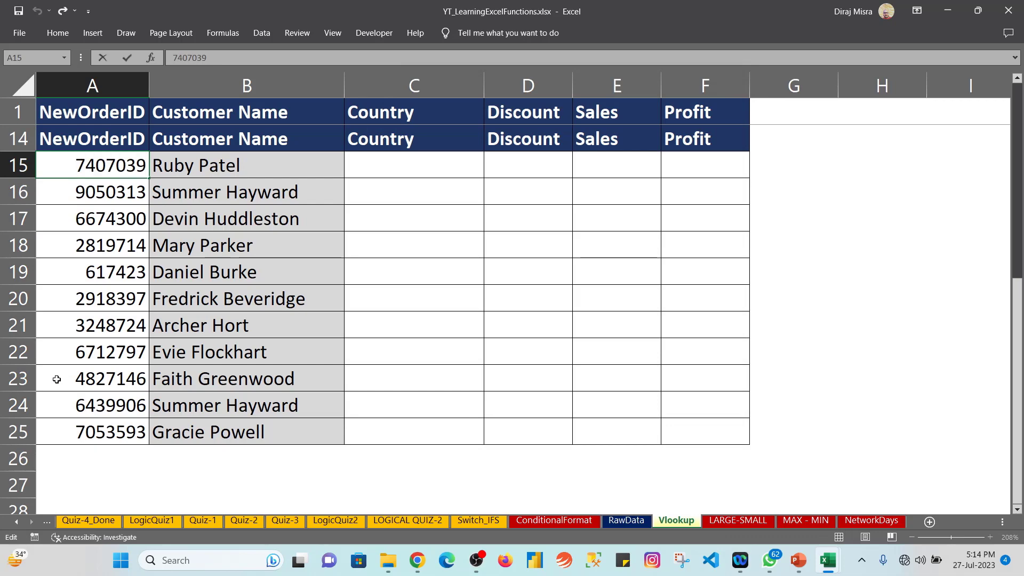
type("'")
key("Return")
key("Up")
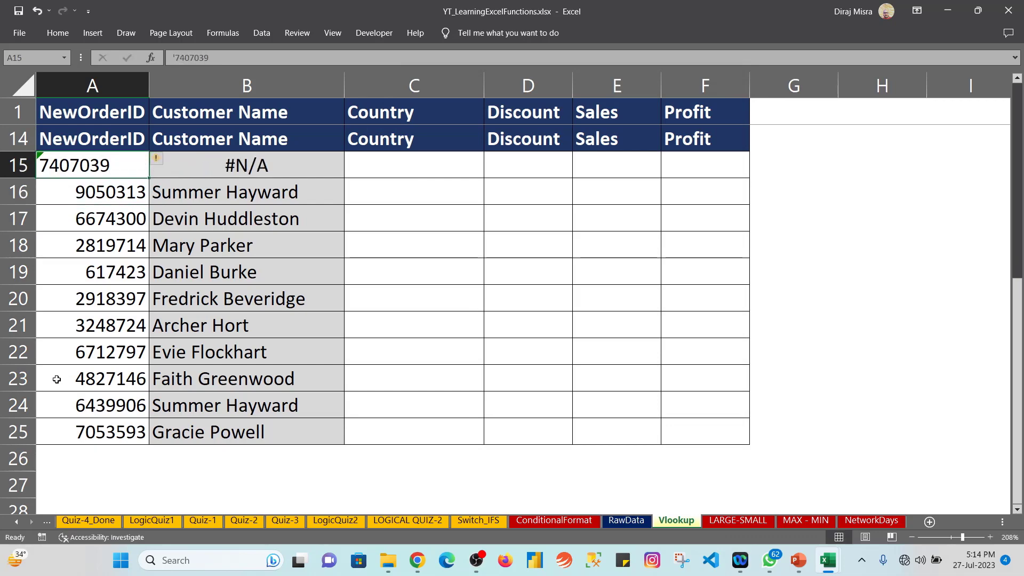
Add a leading apostrophe to the NewOrderIDs in A16, A17 and A18 to store them as text.
key("Down")
key("F2")
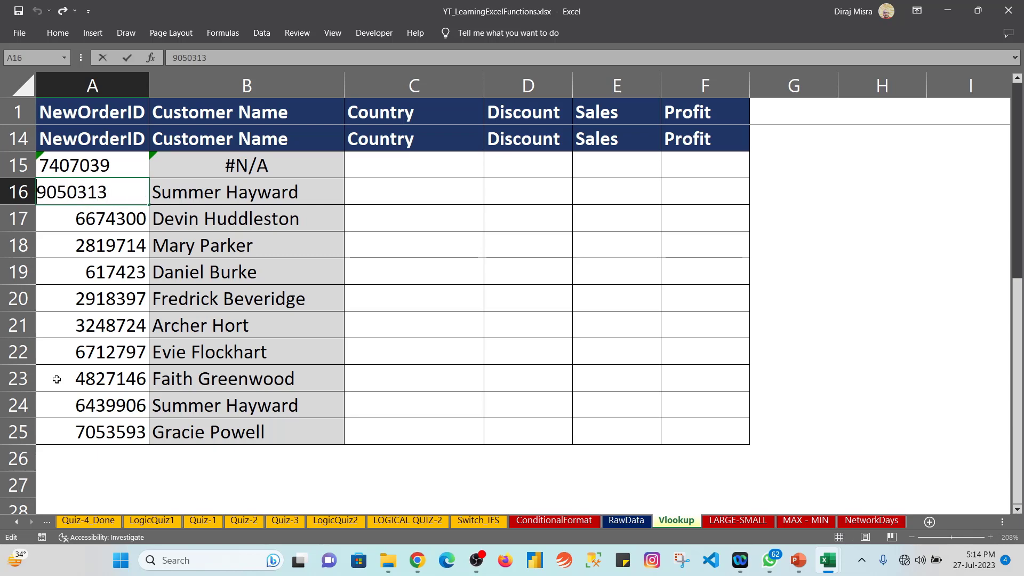
key("Home")
type("'")
key("Return")
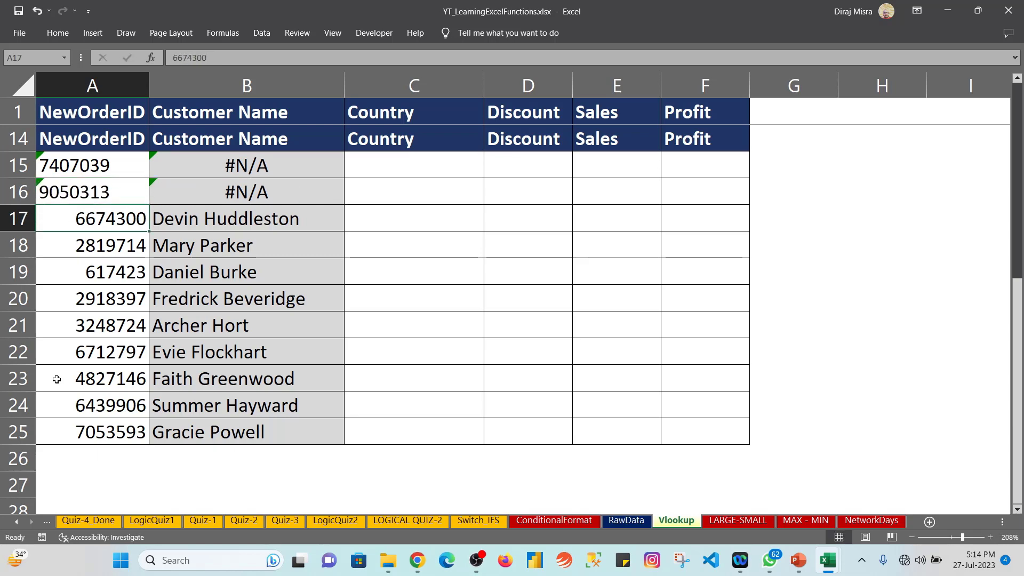
key("F2")
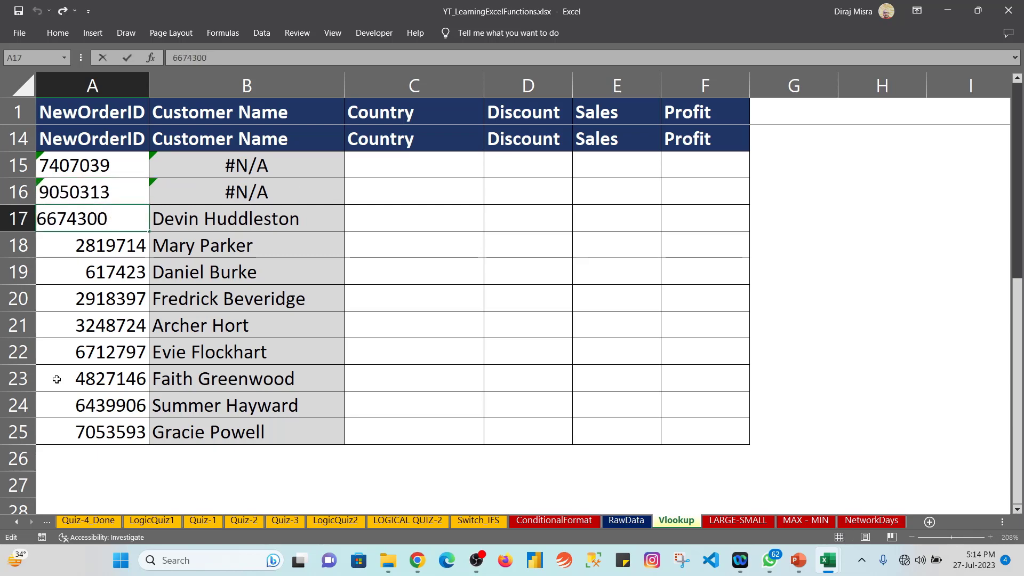
key("Home")
type("'")
key("Return")
key("F2")
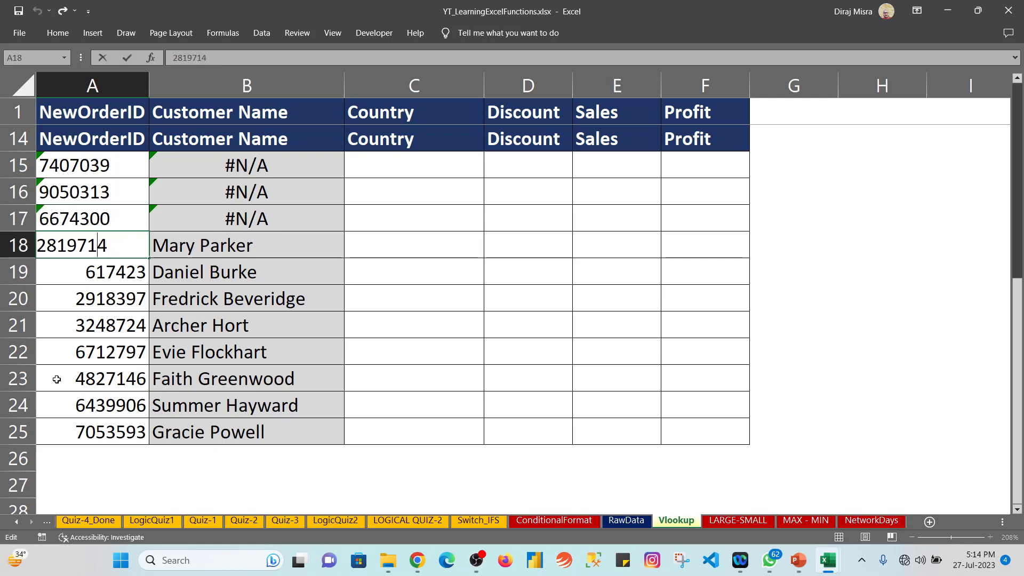
key("Home")
type("'")
key("Return")
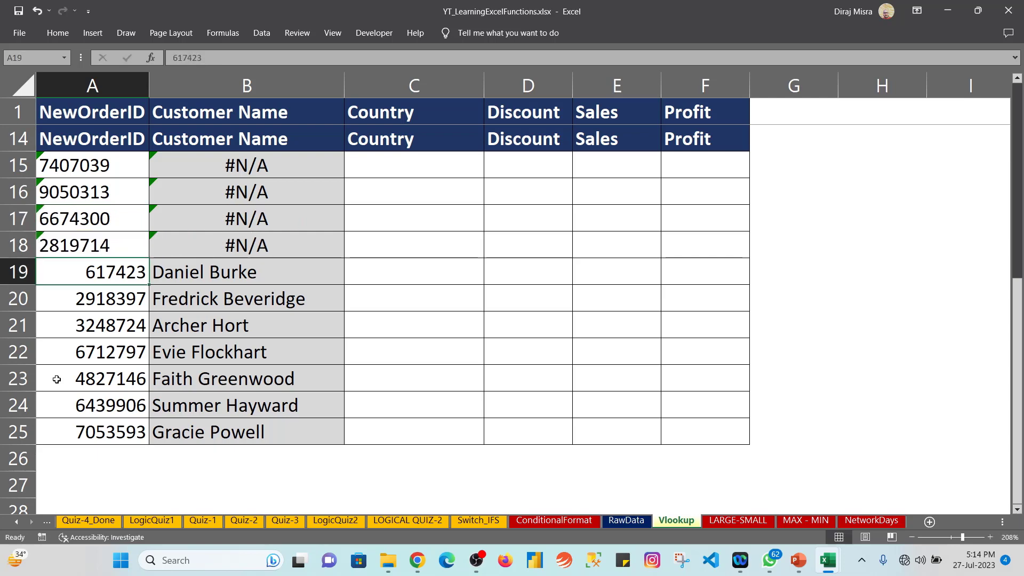
Add a leading apostrophe to the NewOrderIDs in A19 and A20 to store them as text.
key("F2")
key("Left")
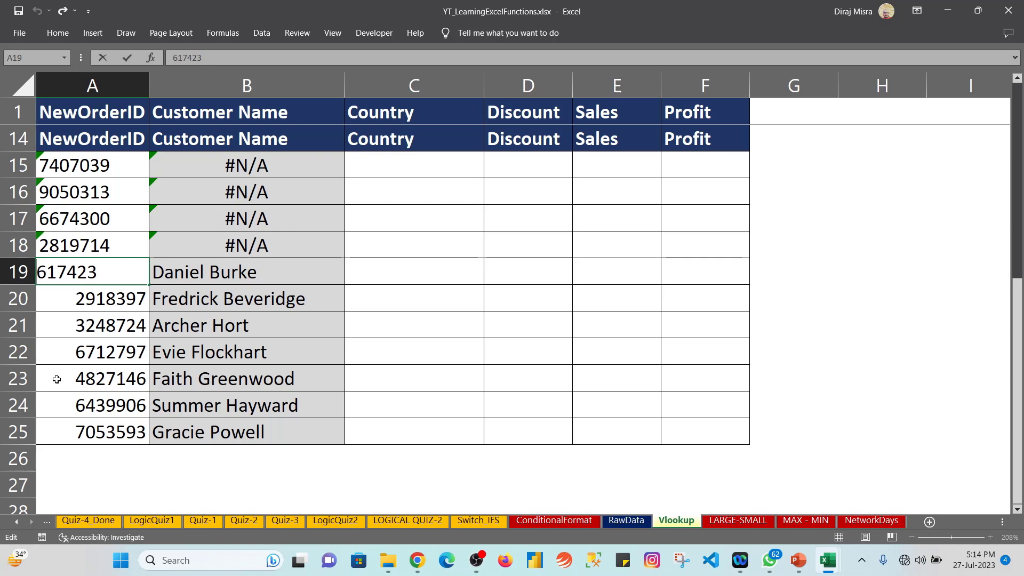
key("Home")
type("'")
key("Return")
key("F2")
key("Left")
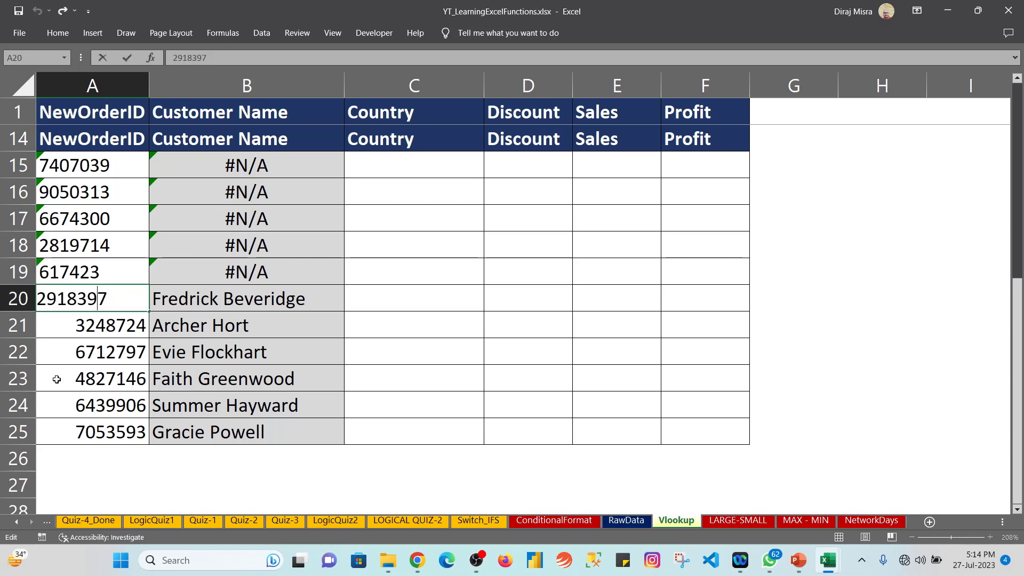
key("Home")
type("'")
key("Return")
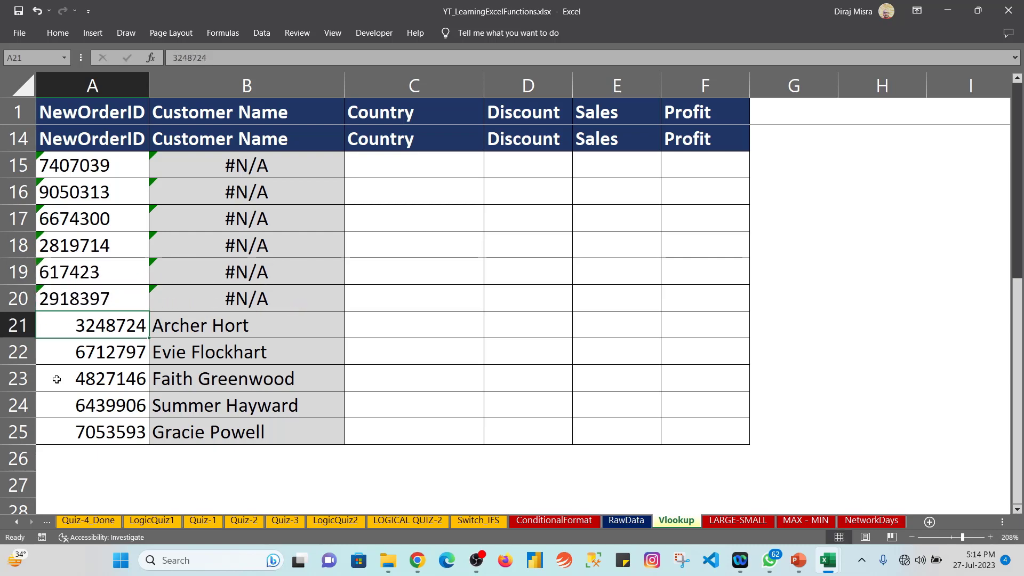
Convert the NewOrderIDs in A21 and A22 to text with a leading apostrophe.
key("F2")
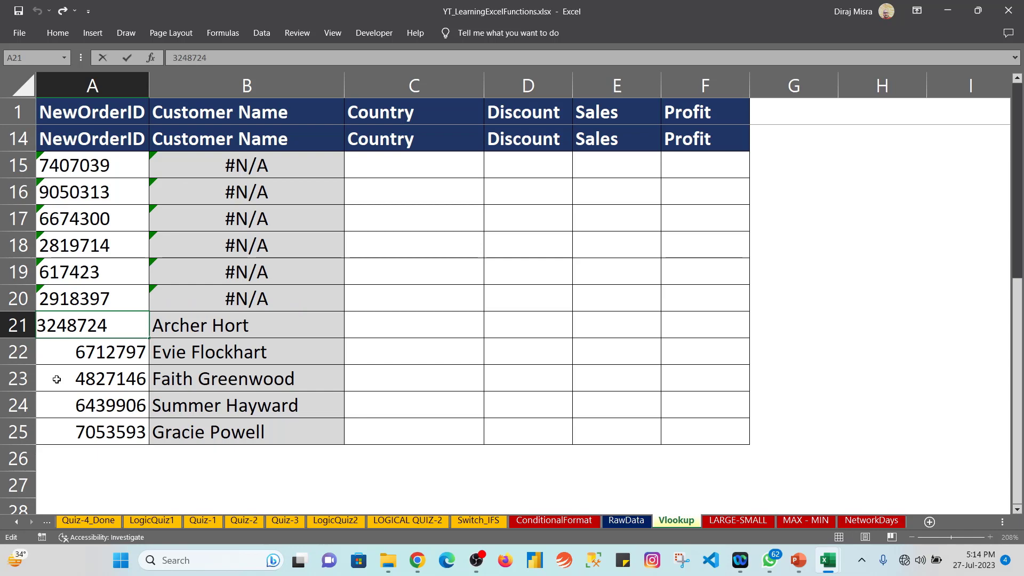
key("Home")
type("'")
key("Return")
key("F2")
key("Left")
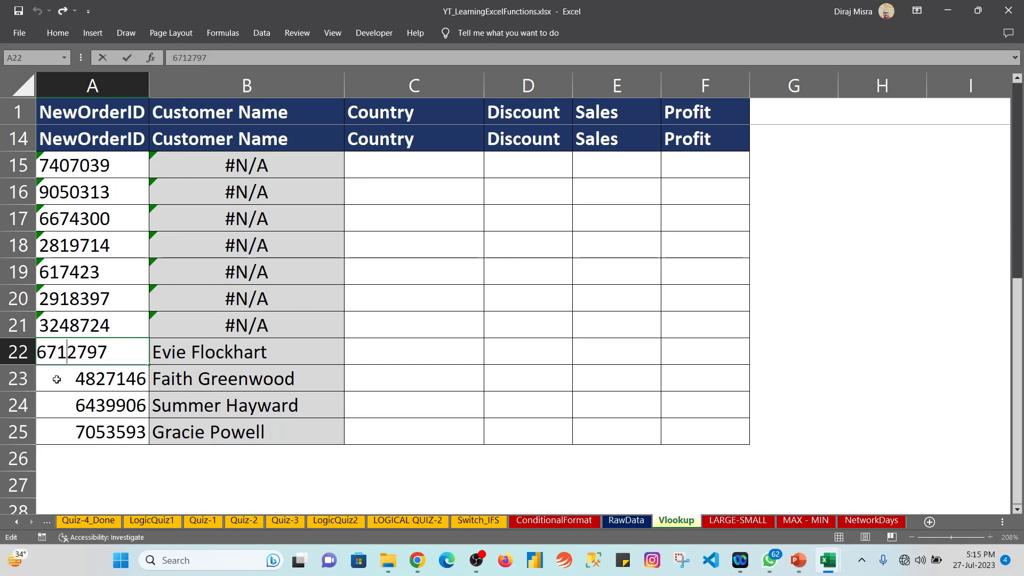
key("Home")
type("'")
key("Return")
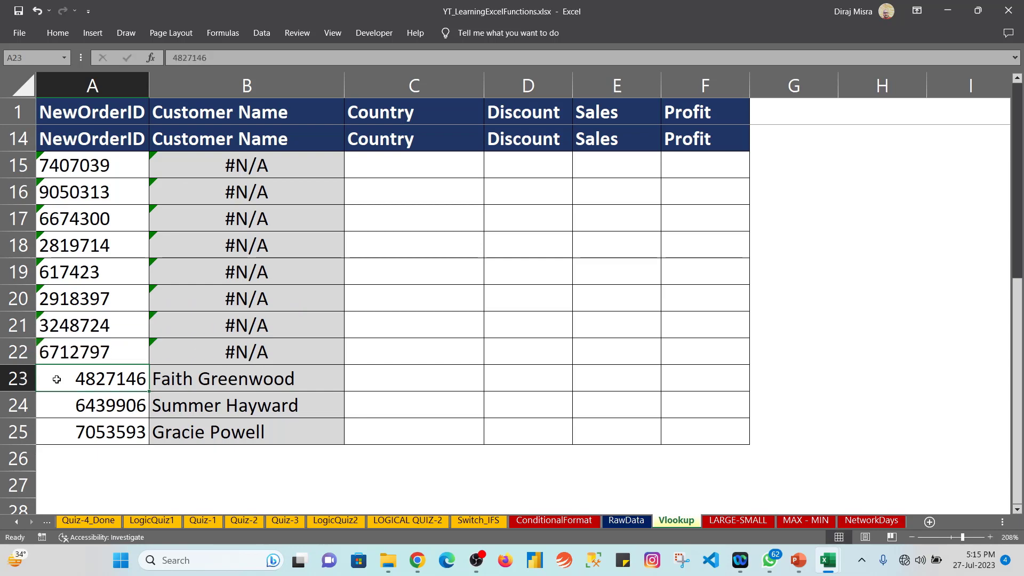
Delete the last three rows of the second table, rows 23 to 25.
key("shift+space")
key("shift+Down")
key("shift+Down")
key("ctrl+minus")
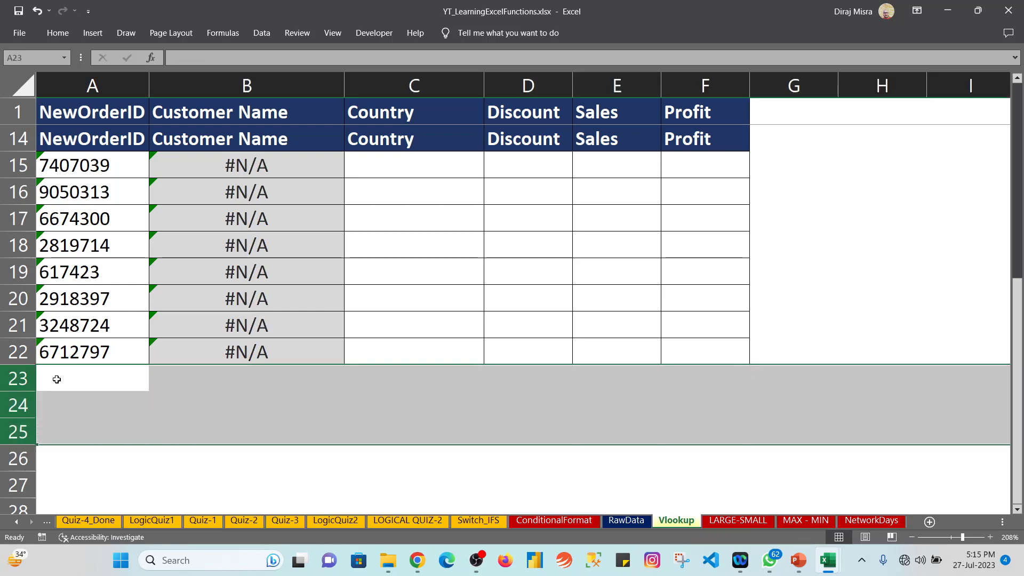
Convert the text NewOrderIDs in A15:A22 to numbers with Text to Columns, and undo the conversion.
key("ctrl+Up")
key("ctrl+Up")
key("Up")
scroll(56, 378, "up", 2)
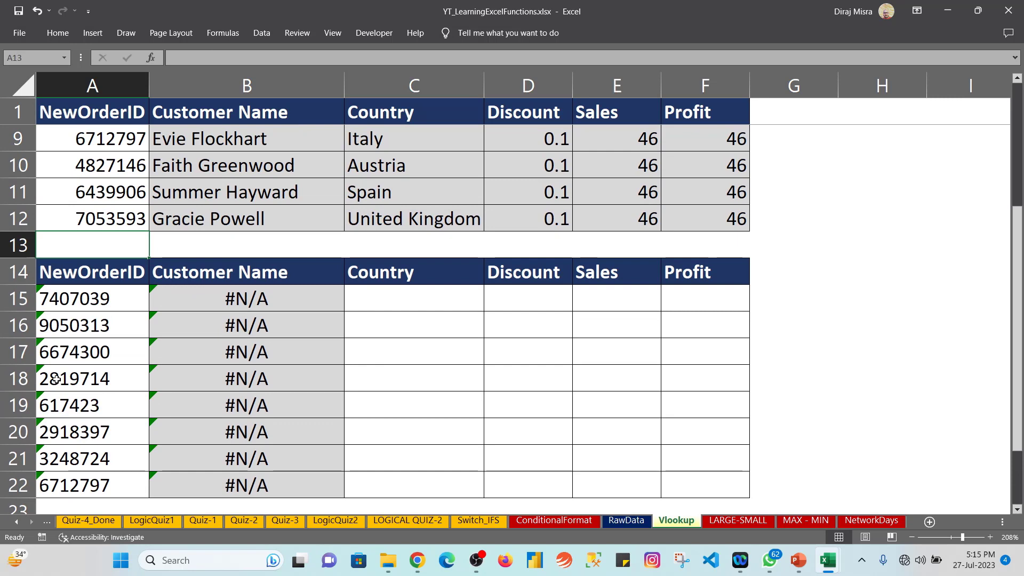
key("Down")
key("Down")
key("ctrl+shift+Down")
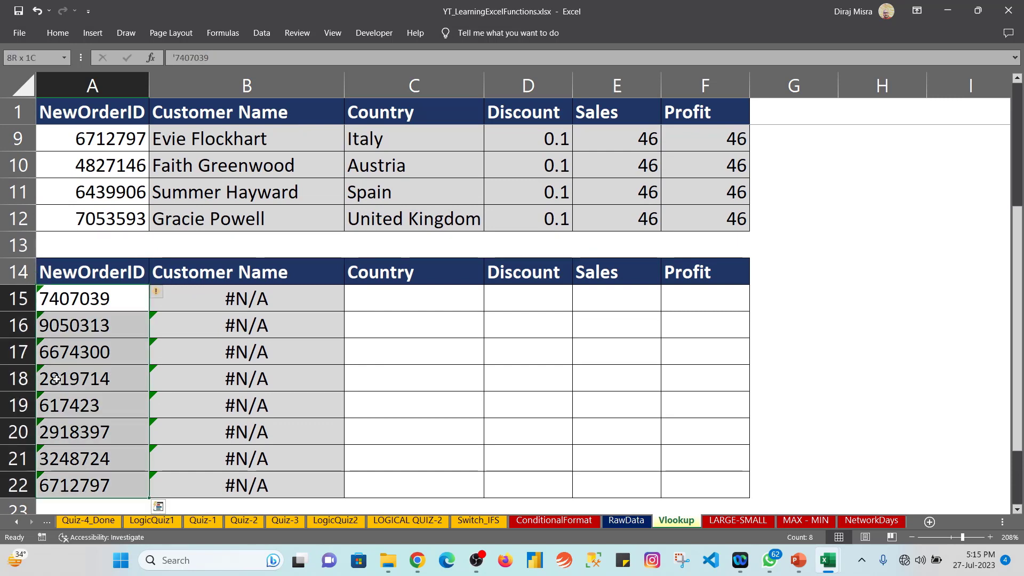
key("alt")
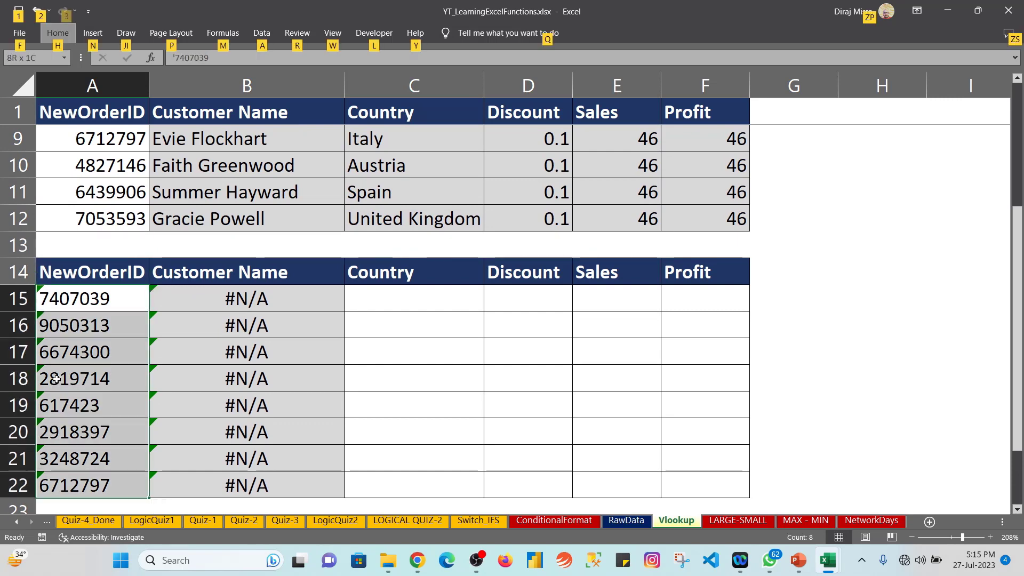
key("d")
key("e")
key("f")
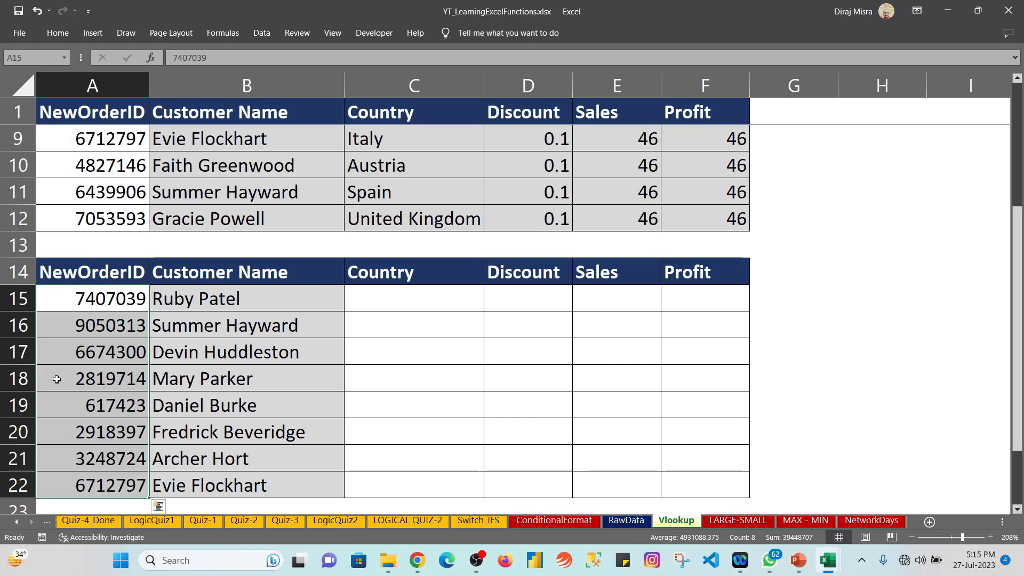
key("ctrl+z")
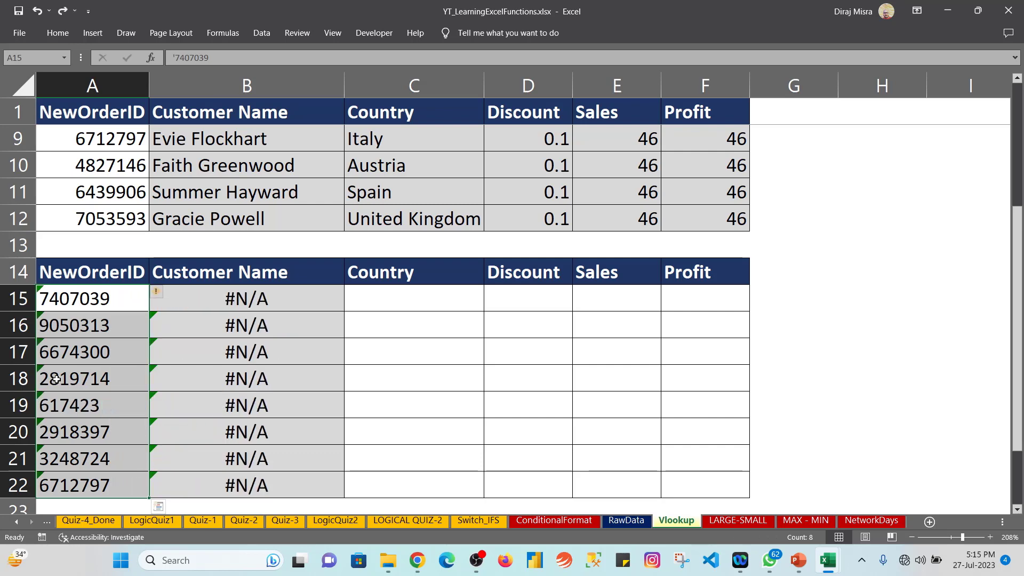
Try a double minus before the $A15 lookup value in the B15 formula, and undo it.
key("Right")
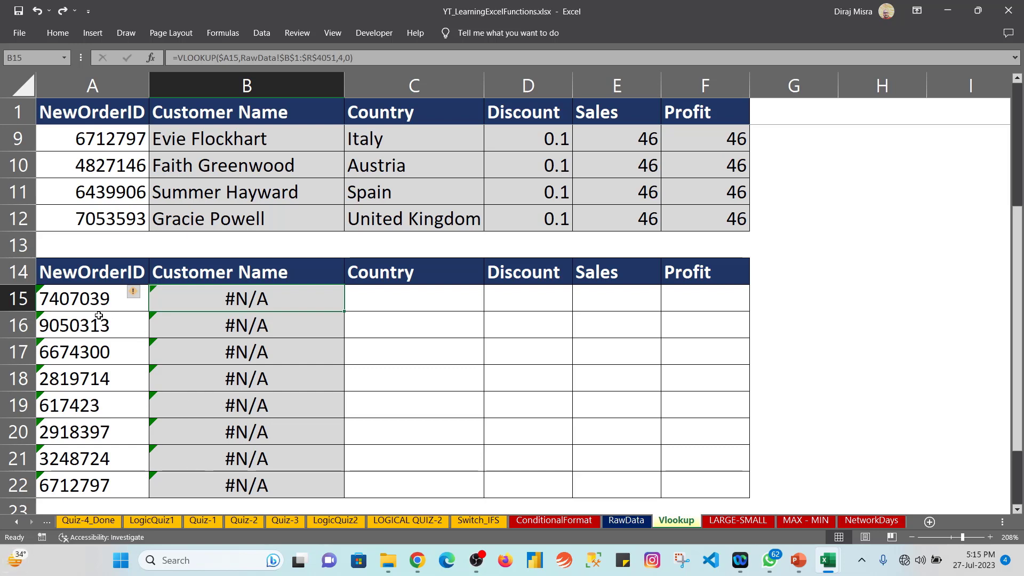
left_click(221, 58)
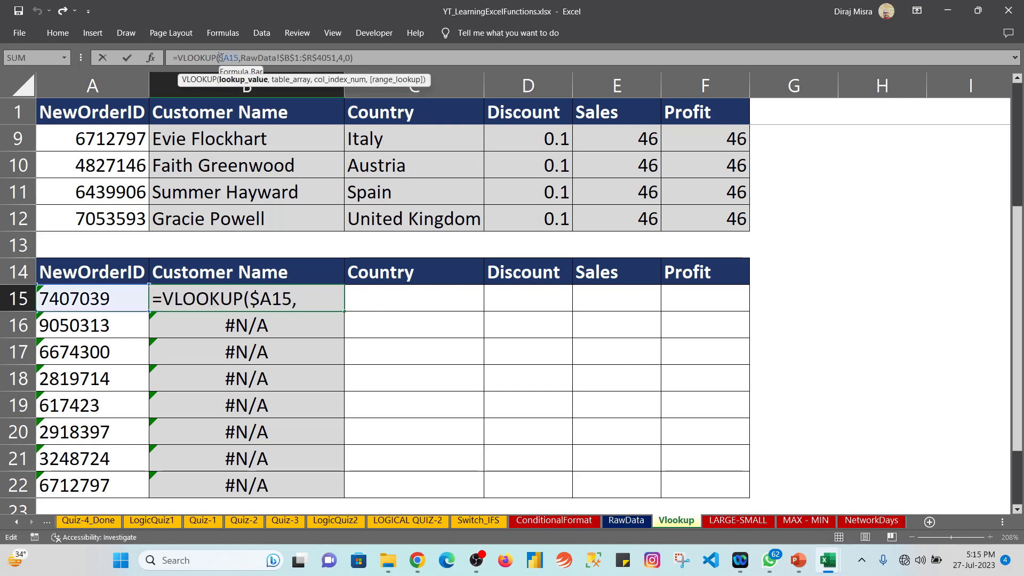
type("--")
key("ctrl+Return")
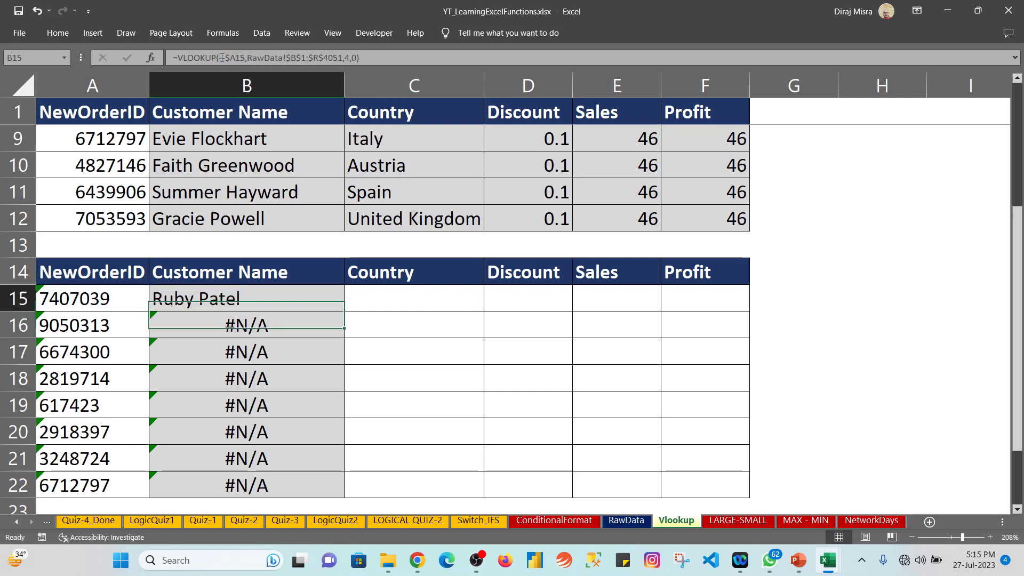
key("ctrl+shift+Down")
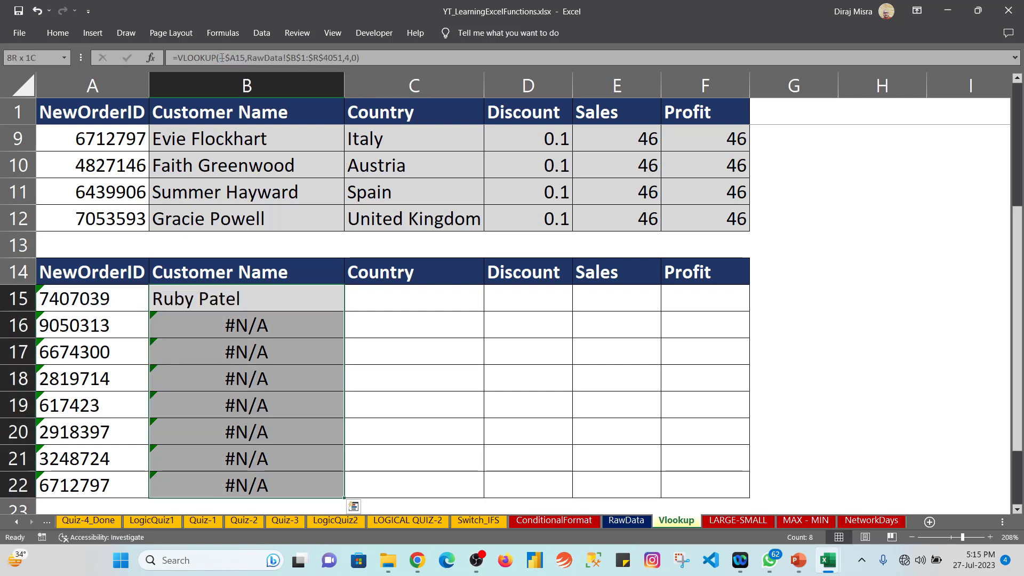
key("ctrl+z")
Copy the VLOOKUP formula from B15 into G15 as visible text beside the second table.
left_click_drag(386, 57, 105, 71)
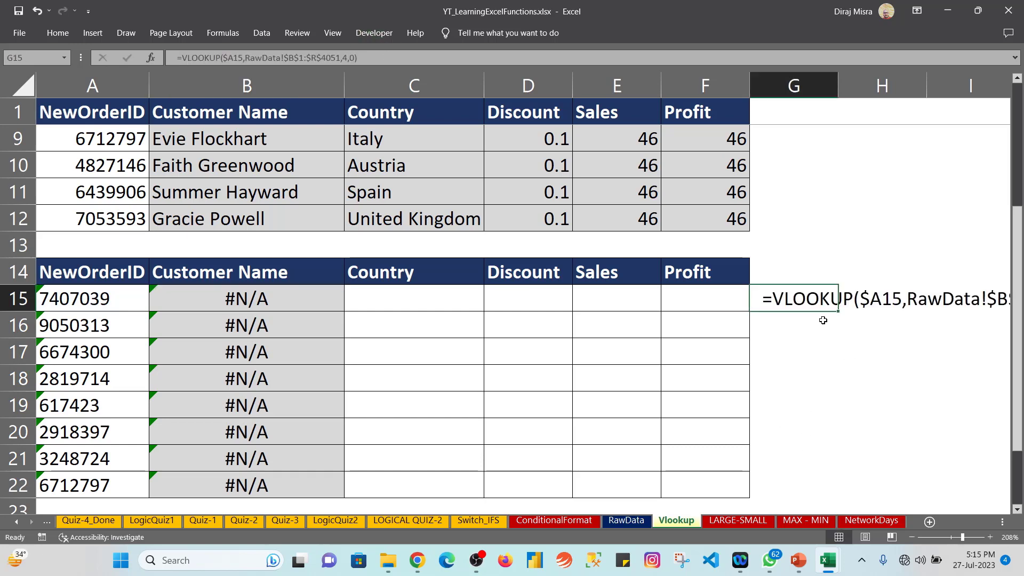
key("Right")
key("Right")
key("Right")
key("Right")
key("Right")
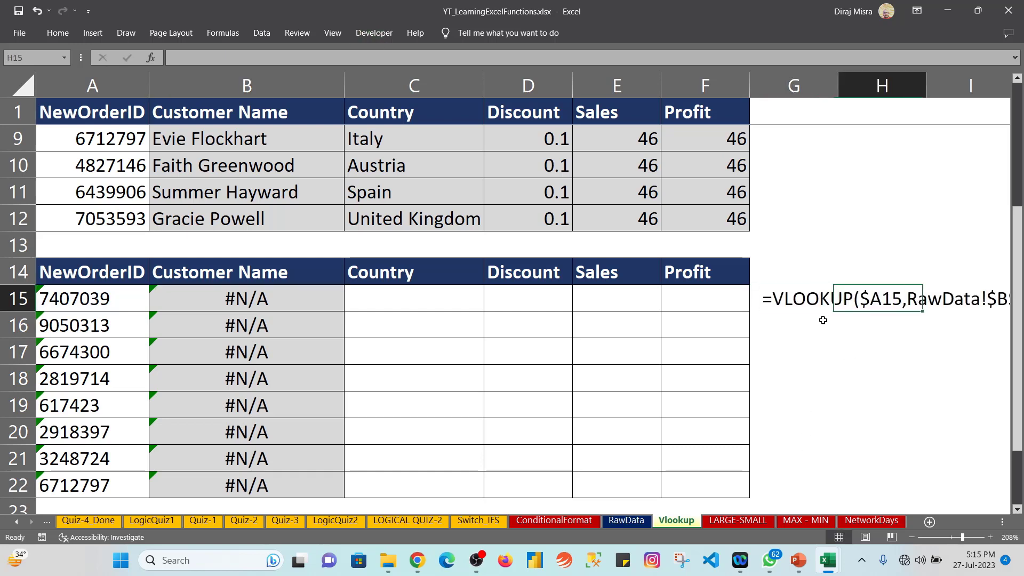
key("Left")
key("Left")
key("Left")
key("Left")
key("Left")
key("Left")
key("Left")
key("Left")
key("Left")
key("Left")
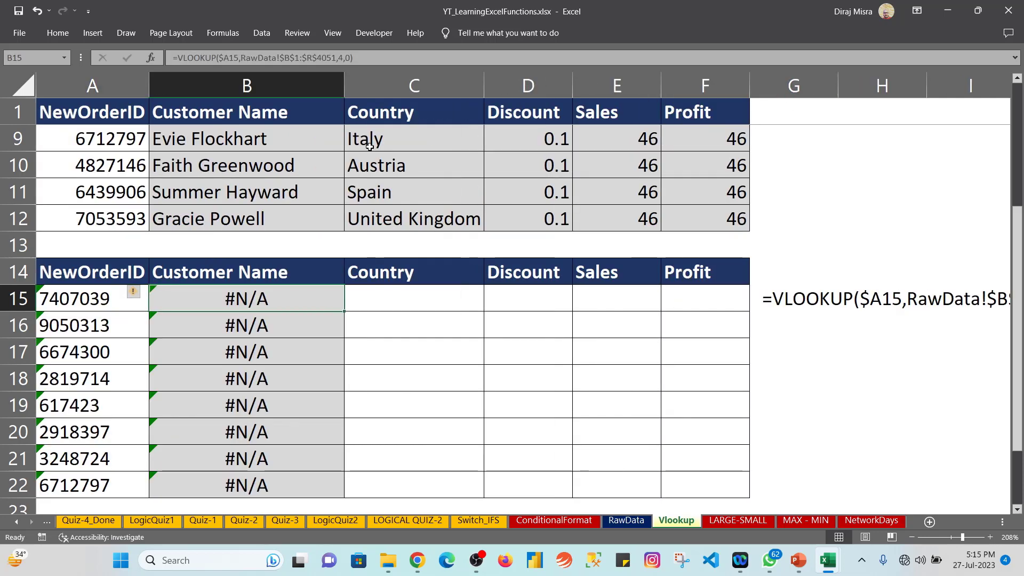
Copy the Country, Discount, Sales and Profit formulas from C2:F2 into C15:F15.
left_click(238, 142)
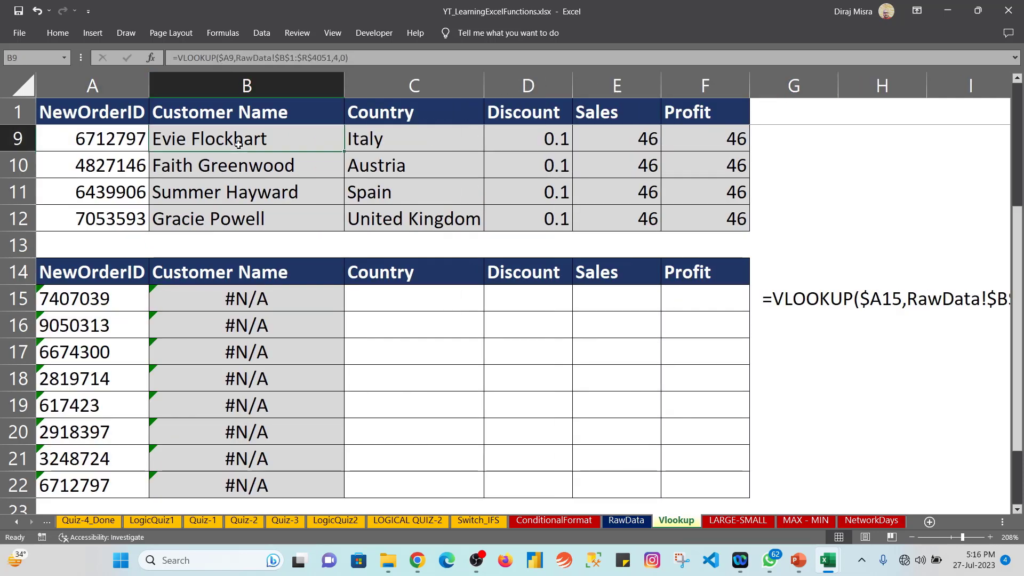
key("Up")
key("Up")
key("Up")
key("Up")
key("Up")
key("Up")
key("Up")
key("Up")
key("Down")
key("shift+Right")
key("shift+Right")
key("shift+Right")
key("shift+Right")
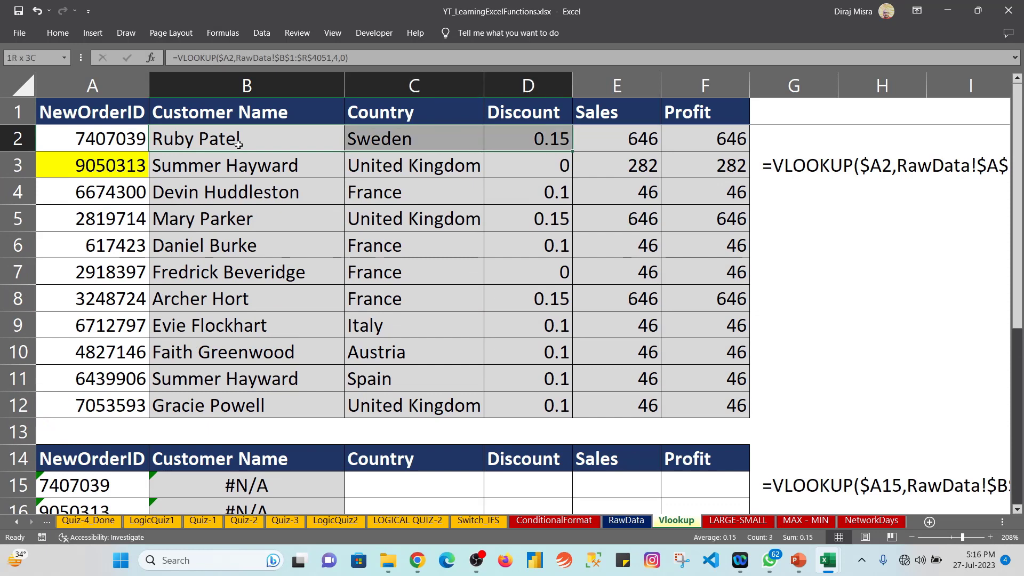
key("ctrl+c")
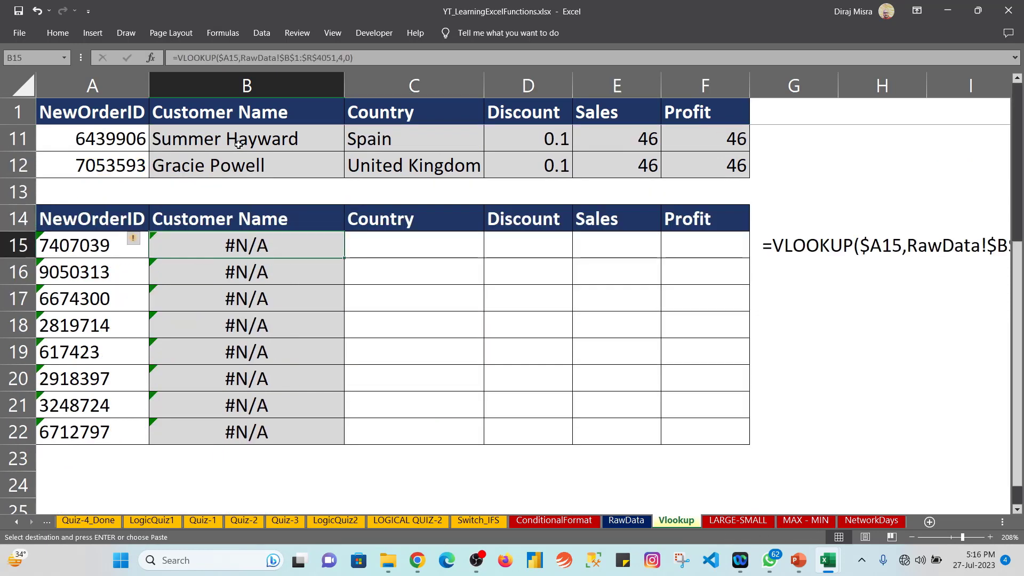
key("Right")
key("shift+Right")
key("shift+Right")
key("shift+Right")
key("ctrl+v")
key("Left")
key("Down")
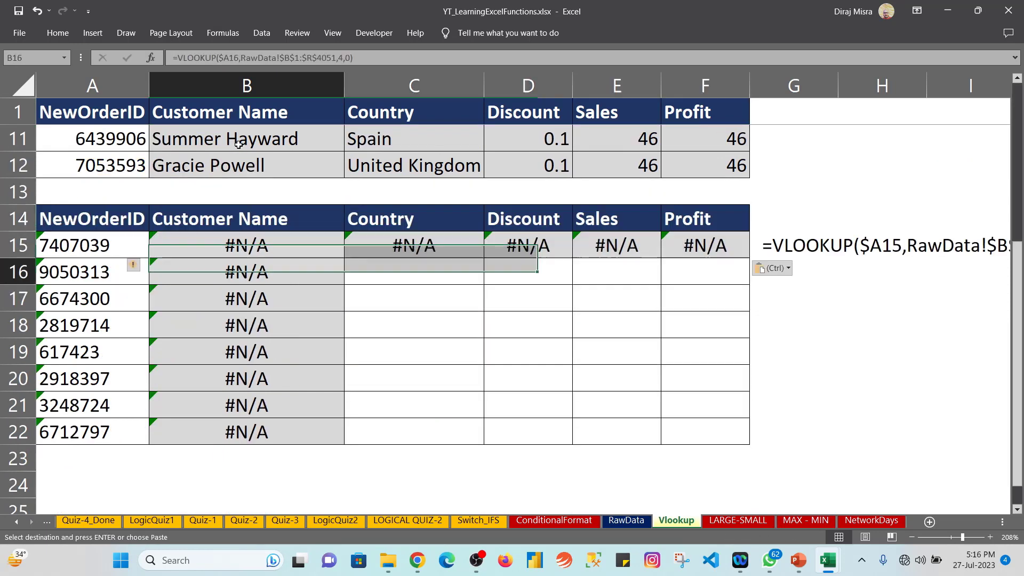
Check the lookup value and column index in the copied VLOOKUP formulas in C15, D15 and E15.
key("Up")
key("Right")
key("F2")
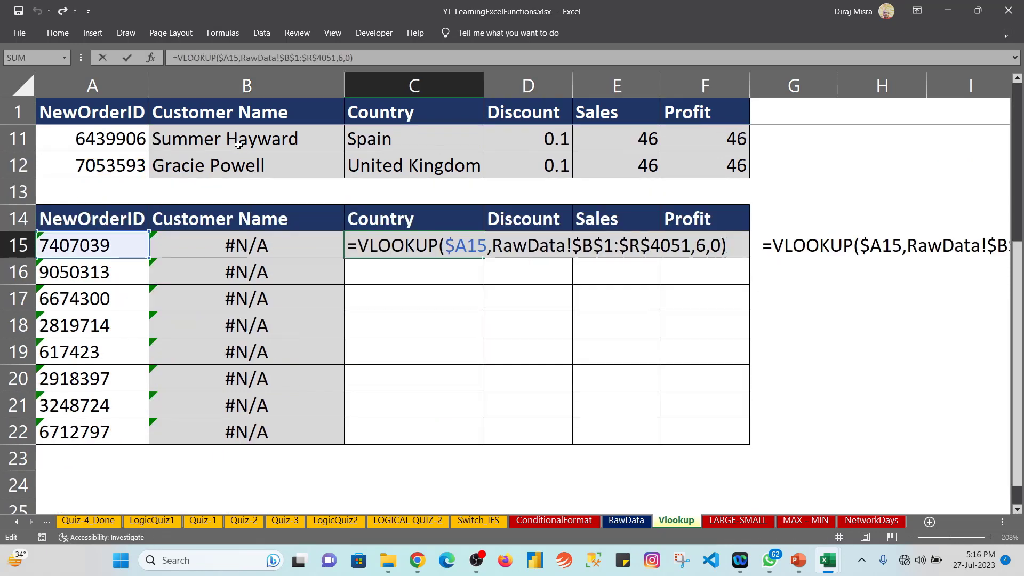
key("Left")
key("Left")
key("Left")
key("Left")
key("Left")
key("Escape")
key("Right")
key("F2")
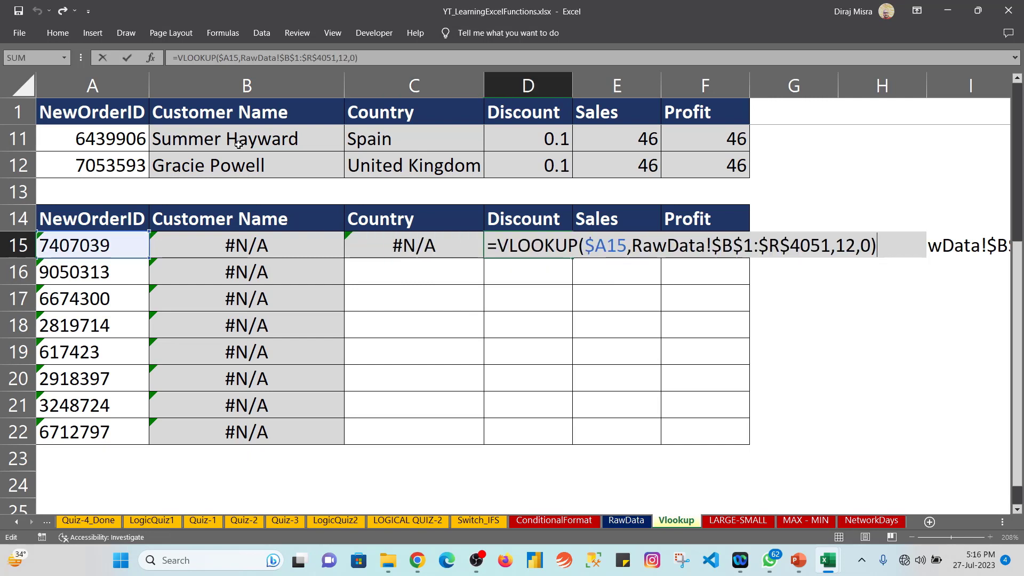
key("Escape")
key("Right")
key("F2")
key("Escape")
key("F2")
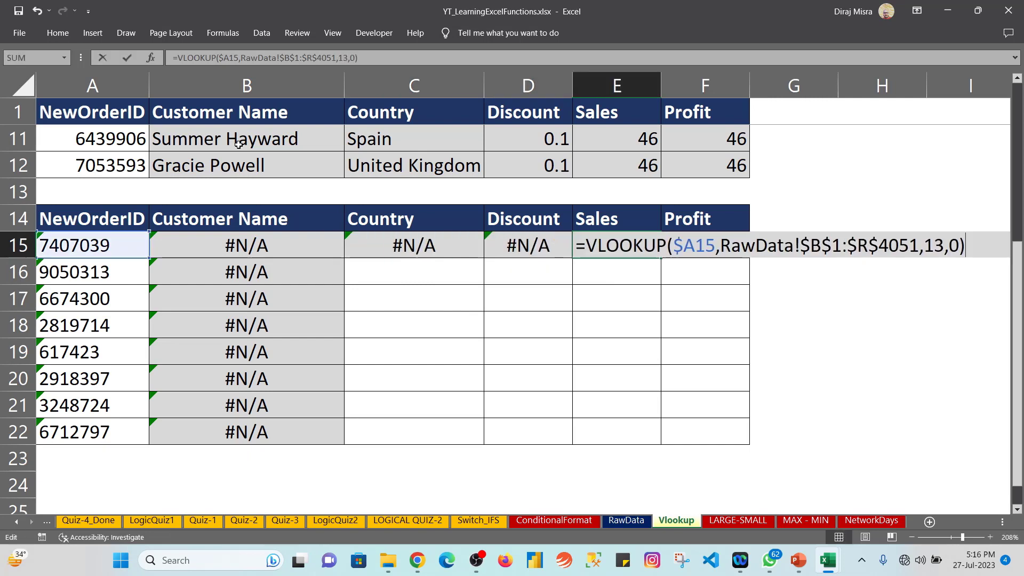
key("Escape")
Add a double minus (--) before the $A15 lookup value in the Customer Name formula in B15.
key("Left")
key("Left")
key("Left")
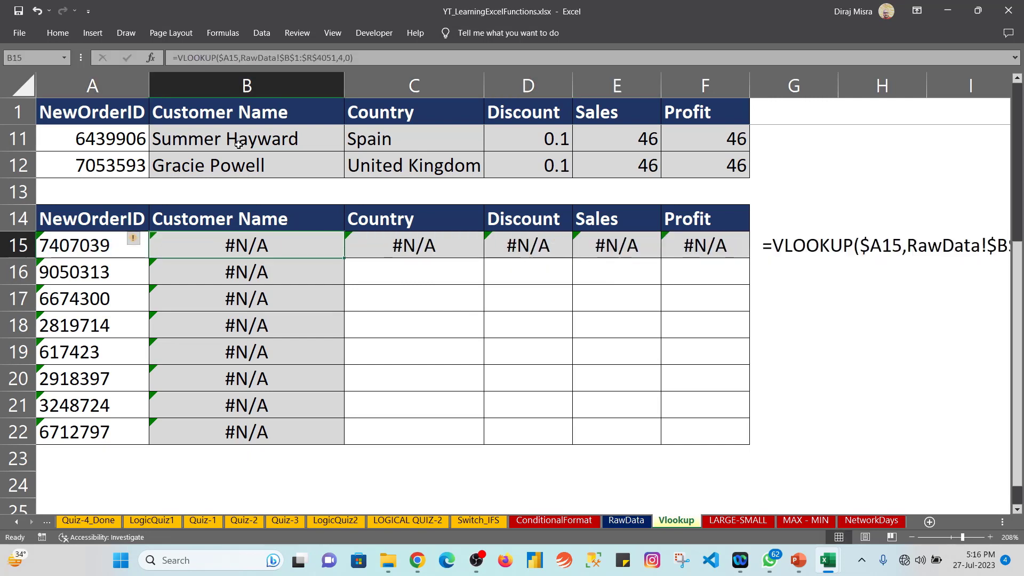
left_click(221, 58)
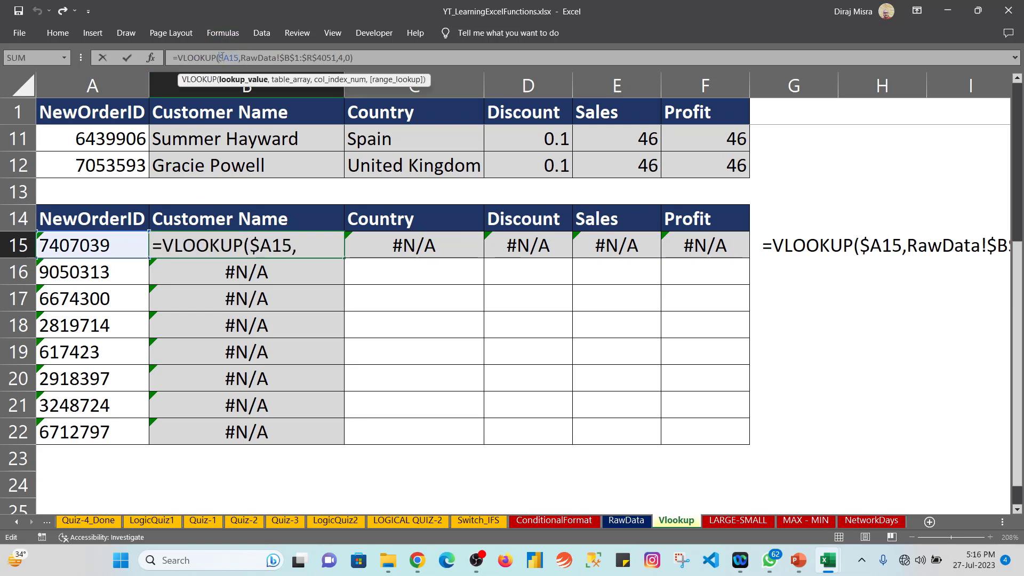
type("--")
key("Return")
Wrap the $A15 lookup value of the Country formula in C15 in the VALUE function.
key("Up")
key("Right")
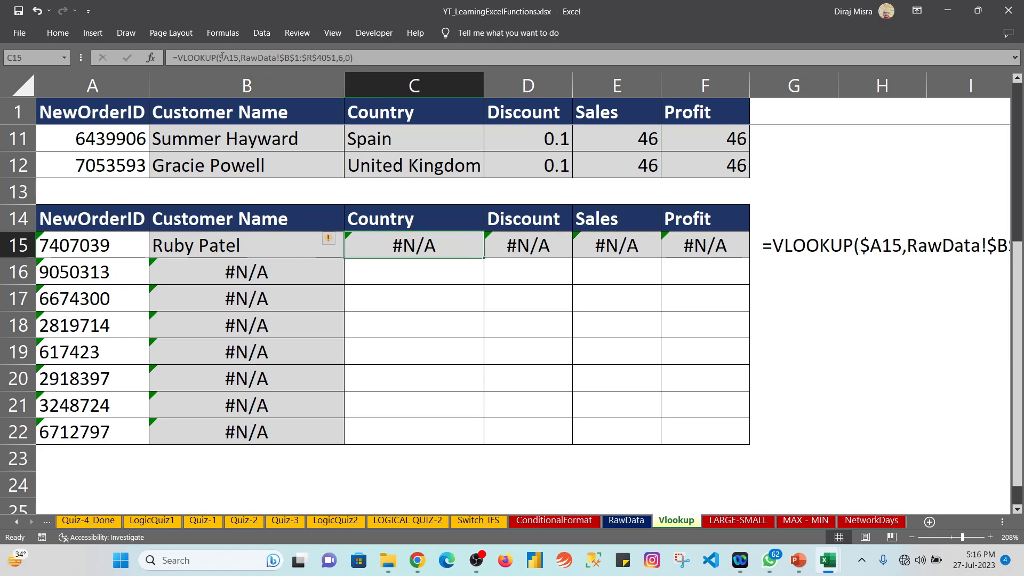
left_click(225, 59)
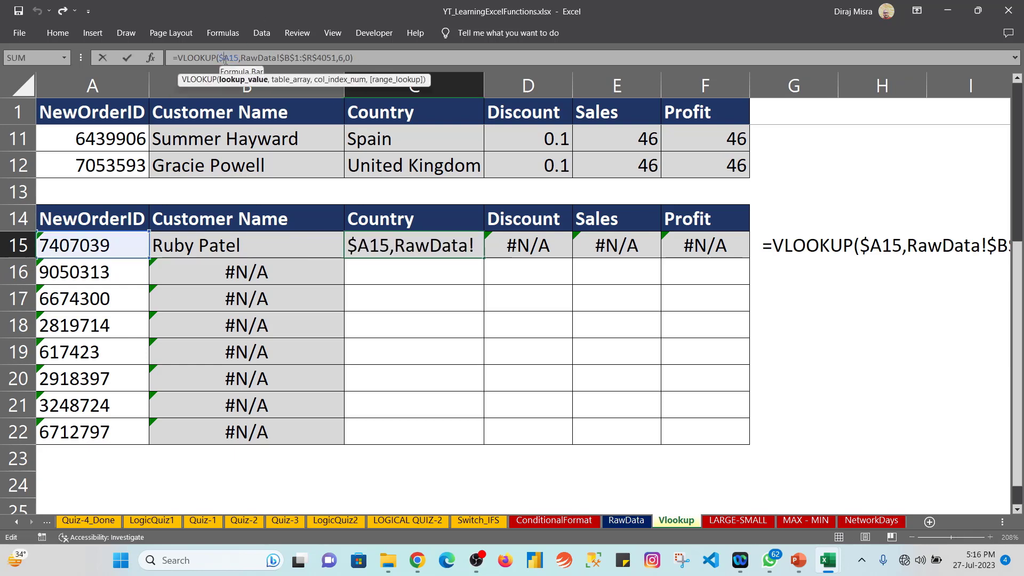
type("value")
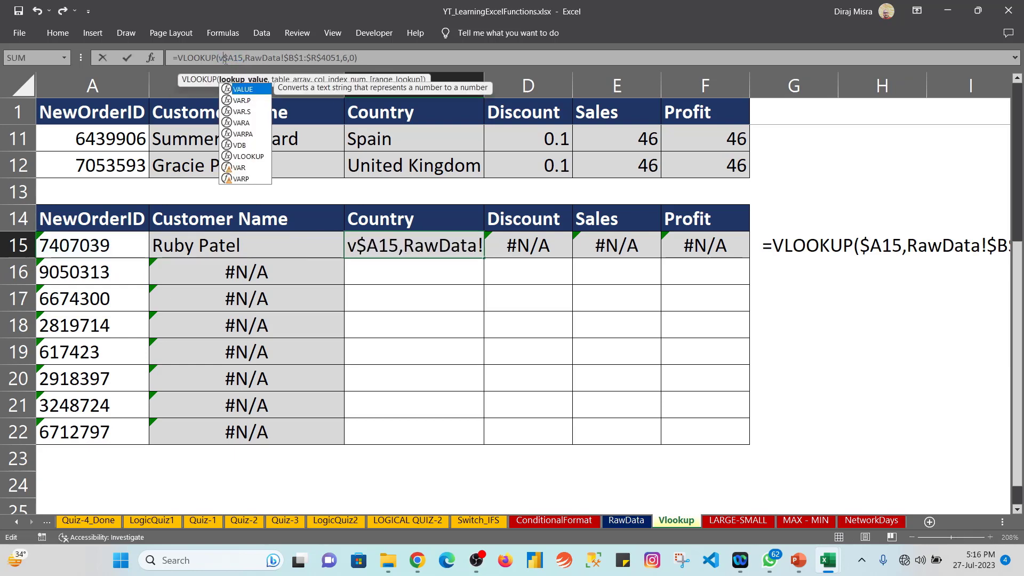
key("Tab")
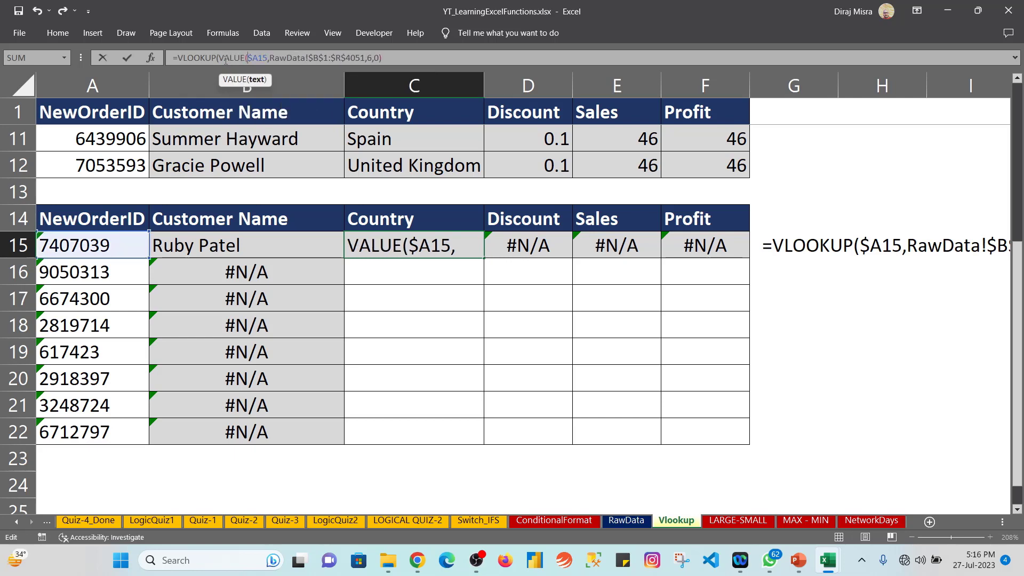
key("Right")
key("Right")
key("Right")
key("Right")
type(")")
key("ctrl+Return")
Wrap the $A15 lookup value of the Discount formula in D15 in the INT function.
left_click(523, 255)
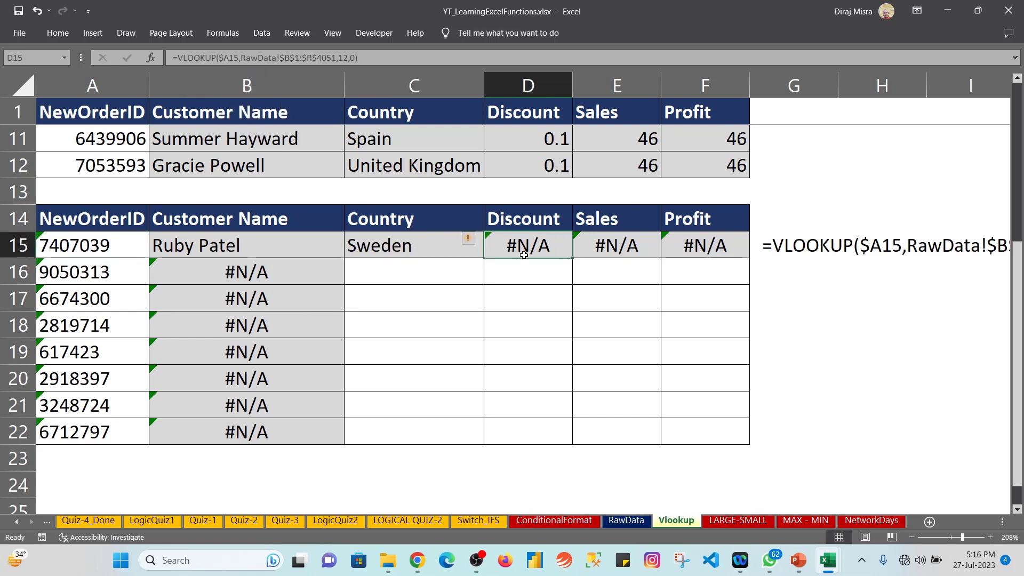
left_click(219, 59)
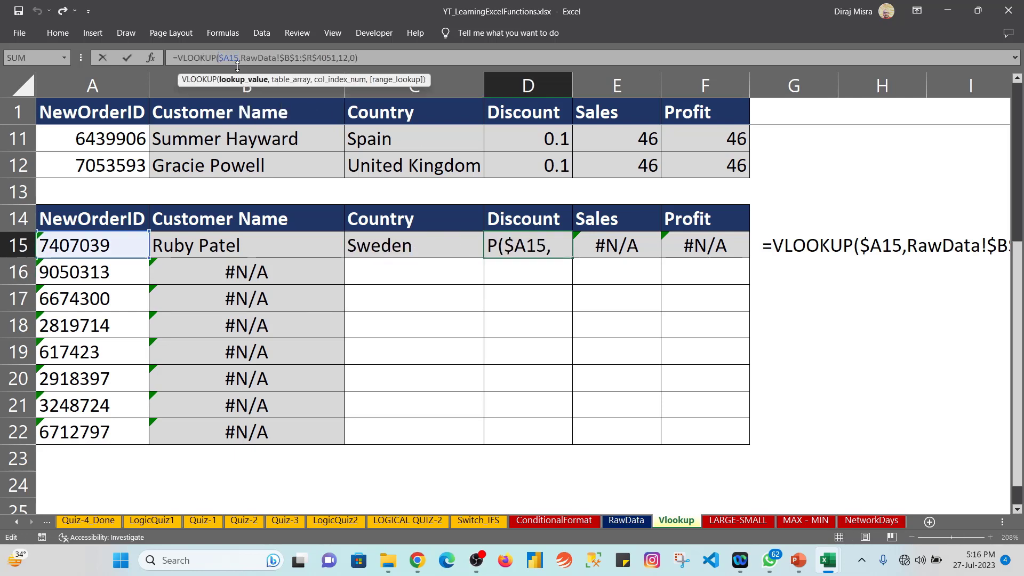
type("int(")
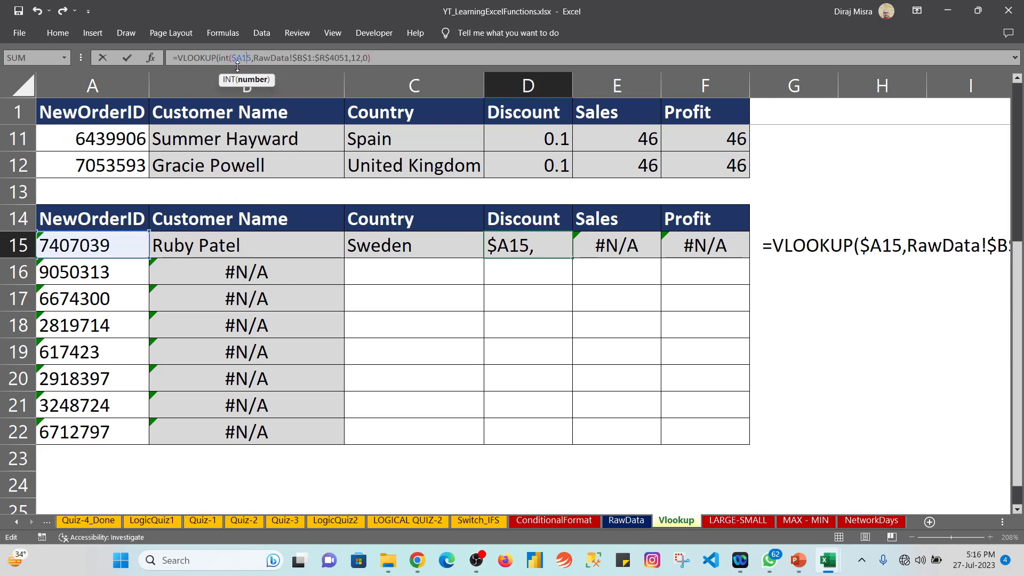
type(")")
key("Return")
key("Up")
key("Right")
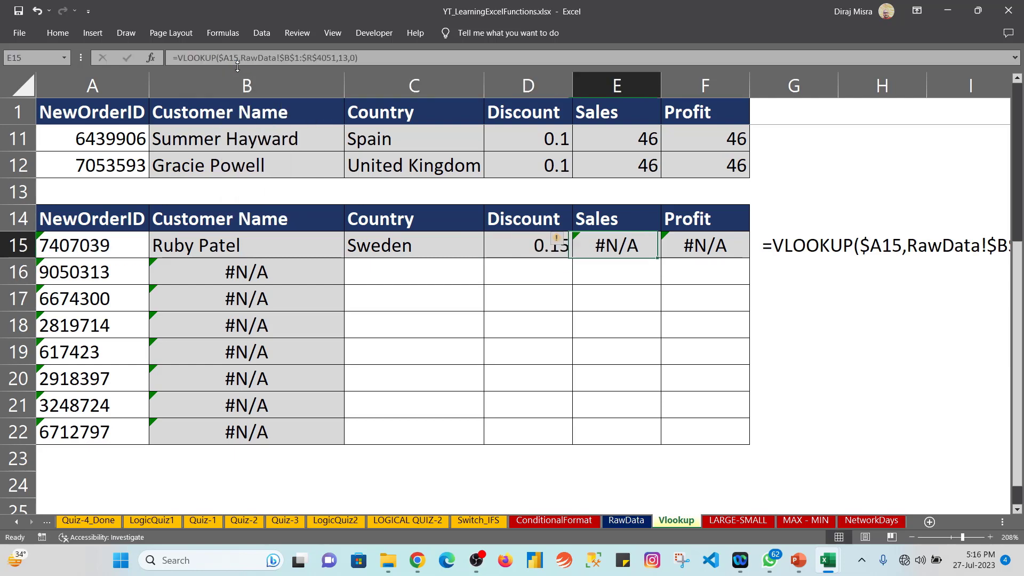
Add 0+ before the $A15 lookup value in the Sales formula in E15.
left_click(220, 59)
type("0+")
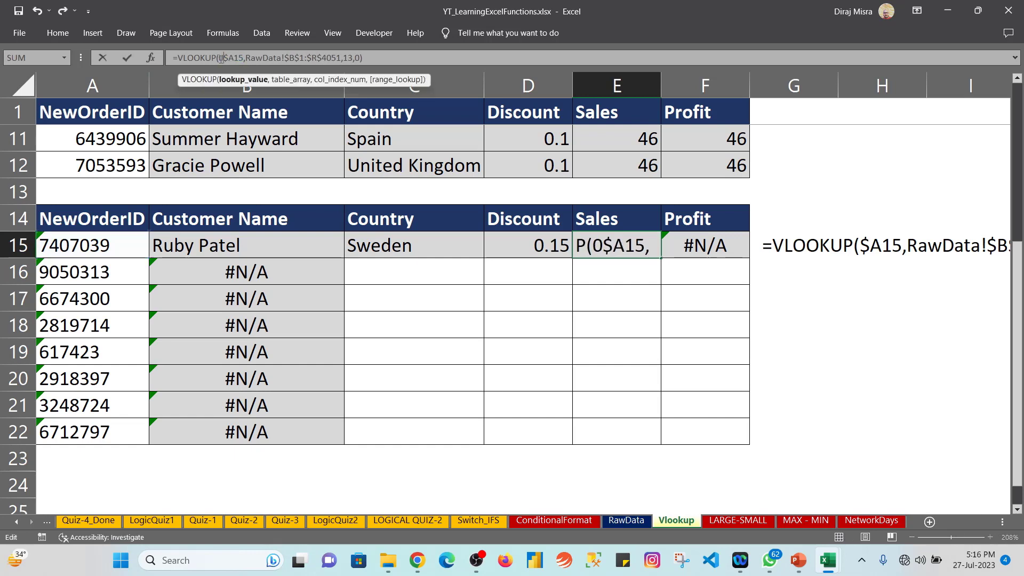
key("Return")
key("Up")
key("Right")
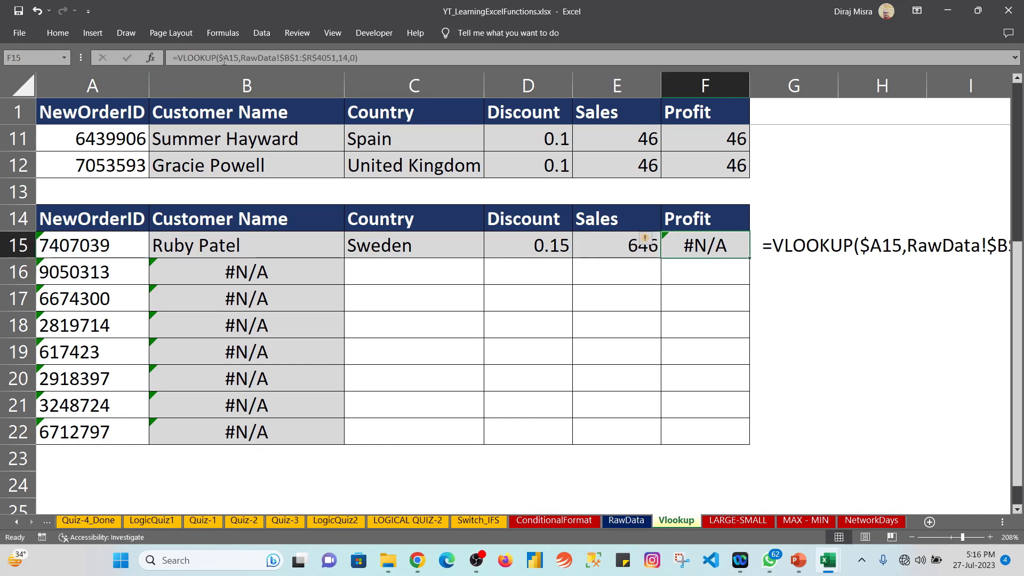
Add 1* before the $A15 lookup value in the Profit formula in F15.
left_click(221, 57)
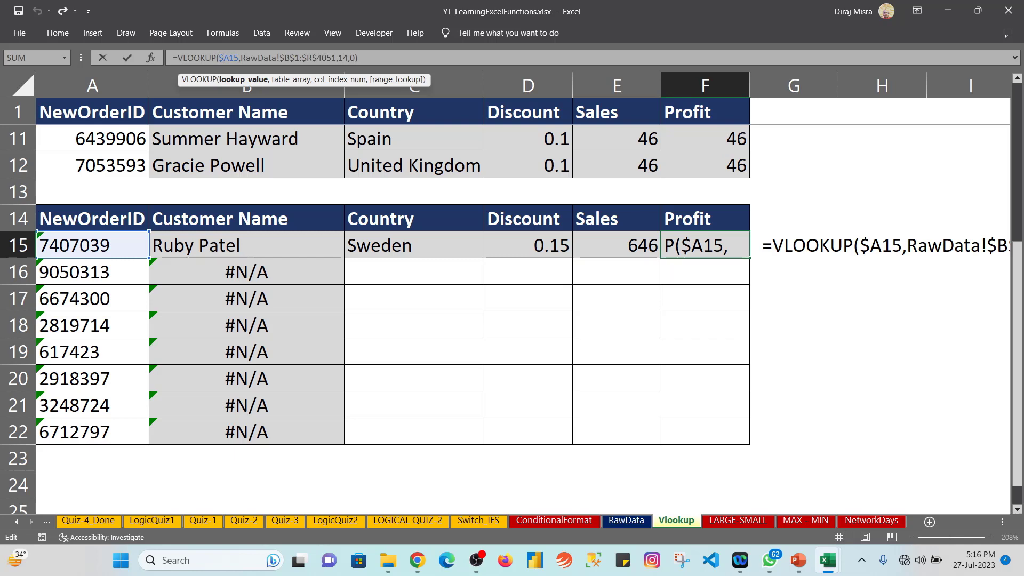
type("1*")
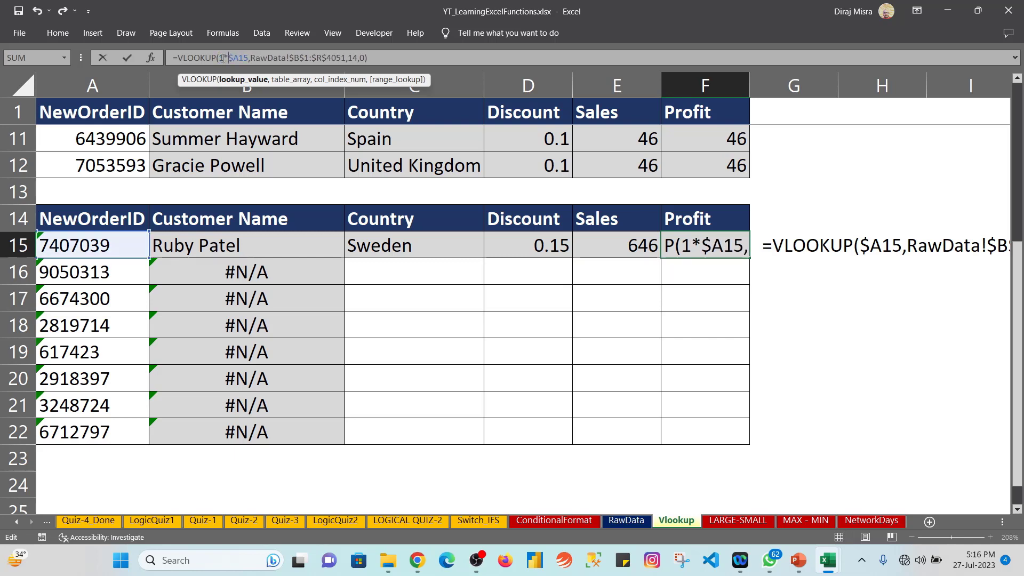
key("Return")
key("Up")
Total the first table's Sales column in E13 with AutoSum and fill the total across to Profit in F13.
key("ctrl+Up")
key("ctrl+Up")
key("ctrl+Up")
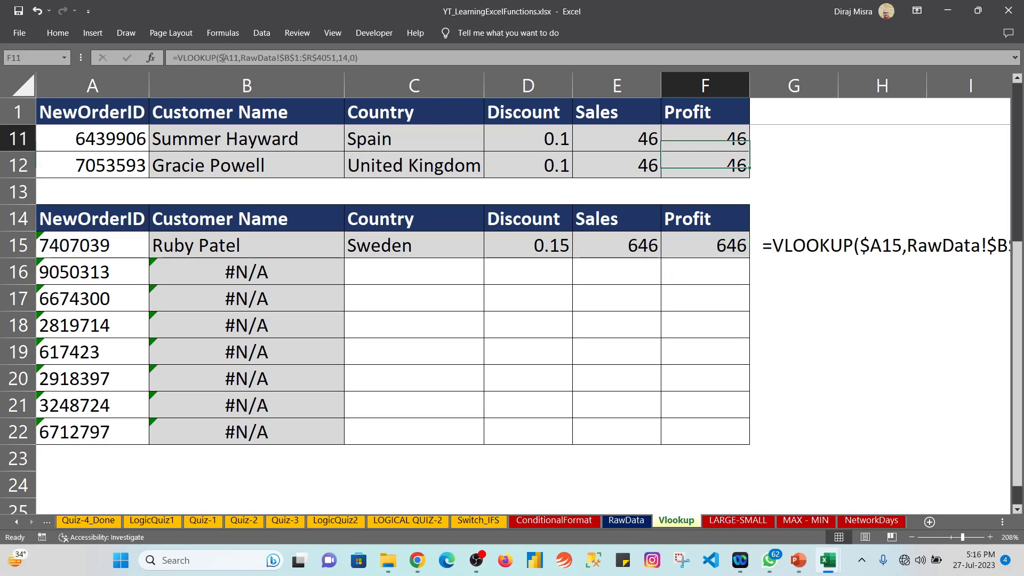
key("Down")
key("Down")
key("Down")
key("Down")
key("Down")
key("Down")
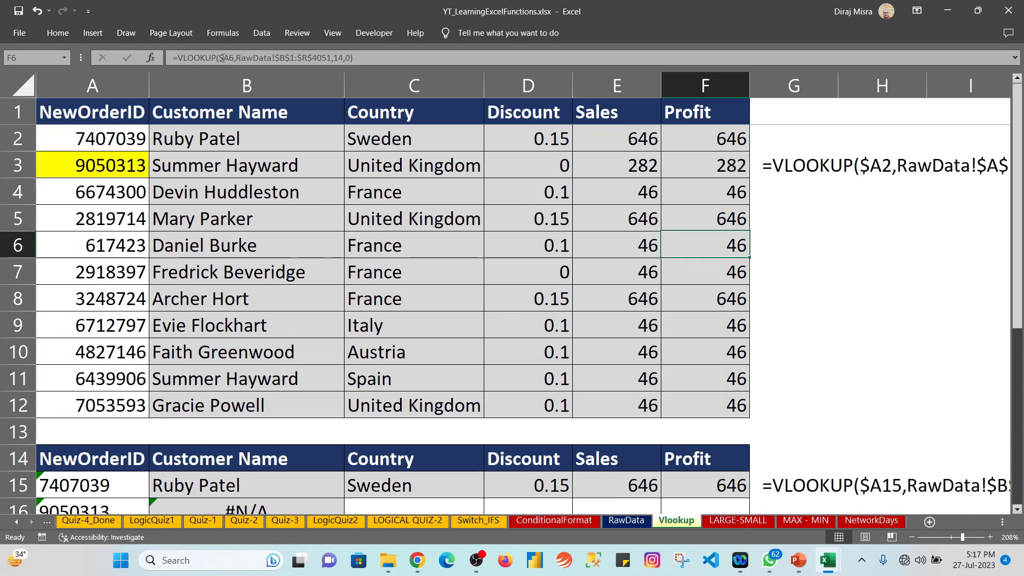
key("Down")
key("Down")
key("Down")
key("Down")
key("Down")
key("Down")
key("Down")
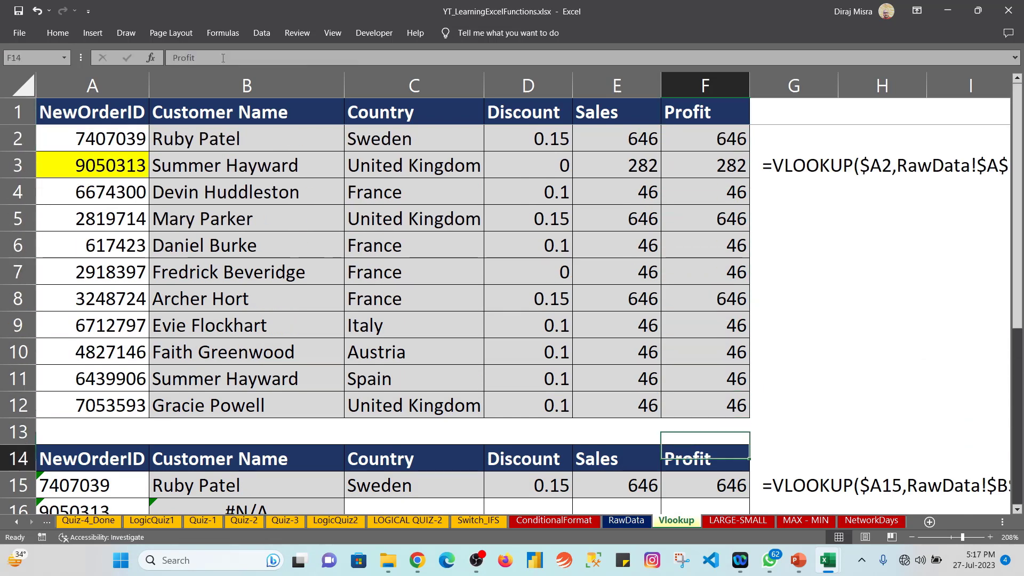
key("Left")
key("Up")
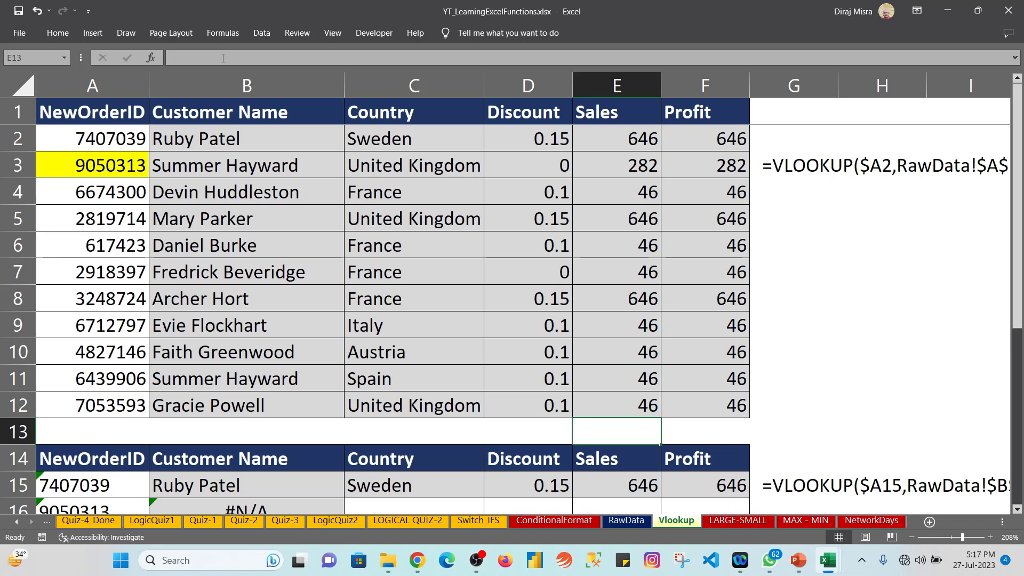
key("alt+equal")
key("Return")
key("Up")
key("shift+Right")
key("ctrl+r")
Look through the Sales column from the first table's total down into the second table.
key("Down")
key("Down")
key("Down")
key("Down")
key("Down")
key("Down")
key("Down")
key("Down")
key("Down")
key("Down")
key("Down")
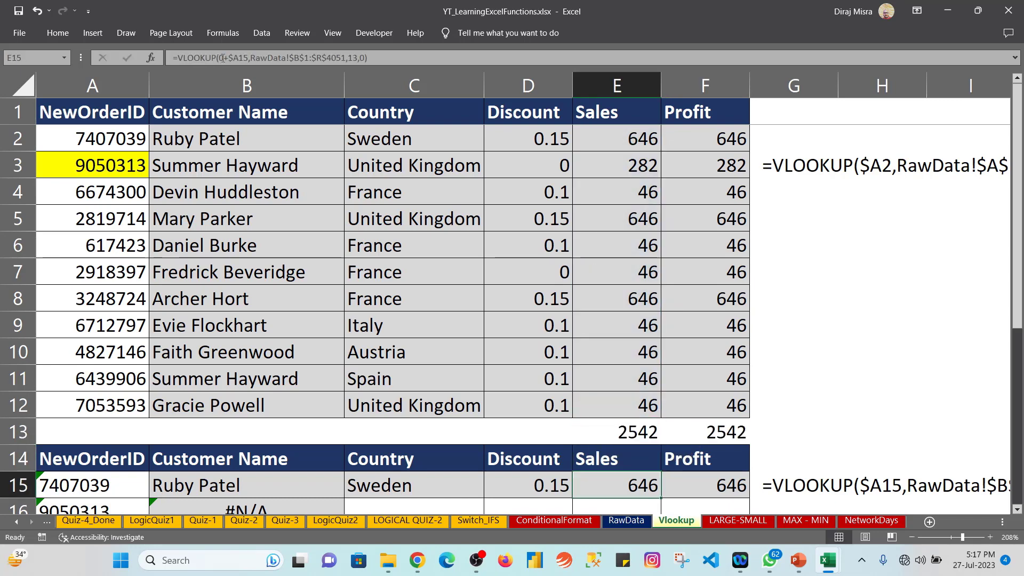
key("Up")
key("Up")
key("Up")
key("Up")
key("Up")
key("Up")
key("Up")
key("Up")
key("Up")
key("Up")
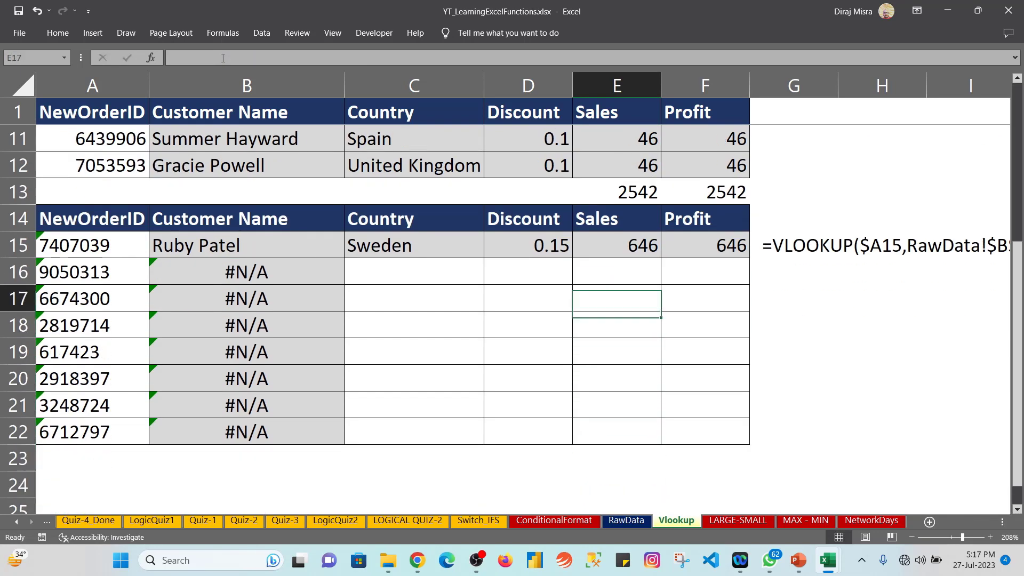
Copy the double-minus VLOOKUP formula from B15 as text into G16.
key("Down")
key("Left")
key("Left")
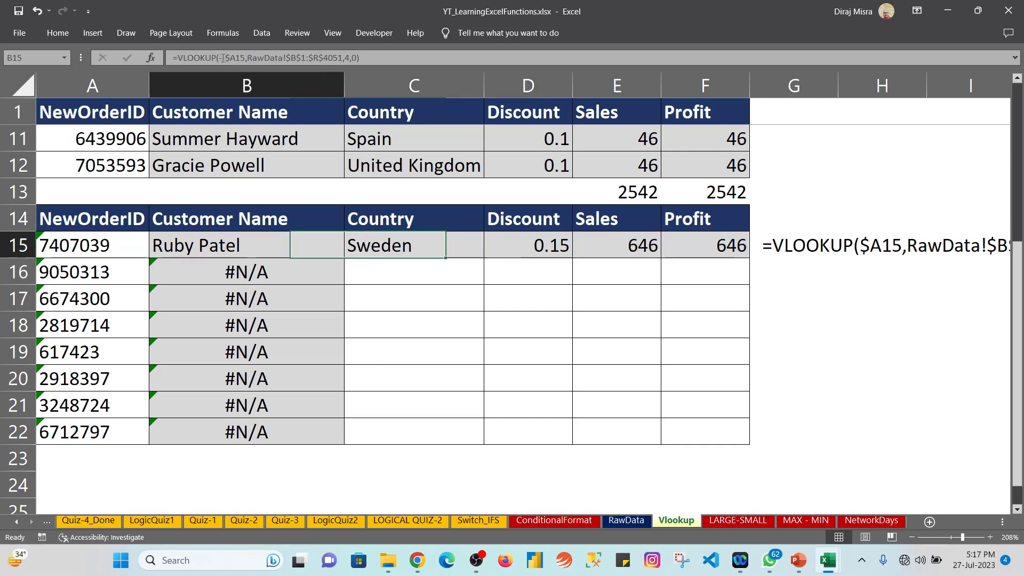
key("Left")
key("ctrl+c")
key("ctrl+v")
Copy the VALUE, INT, 0+ and 1* formulas from C15:F15 as text into G17:G20, one per row.
left_click_drag(385, 57, 91, 60)
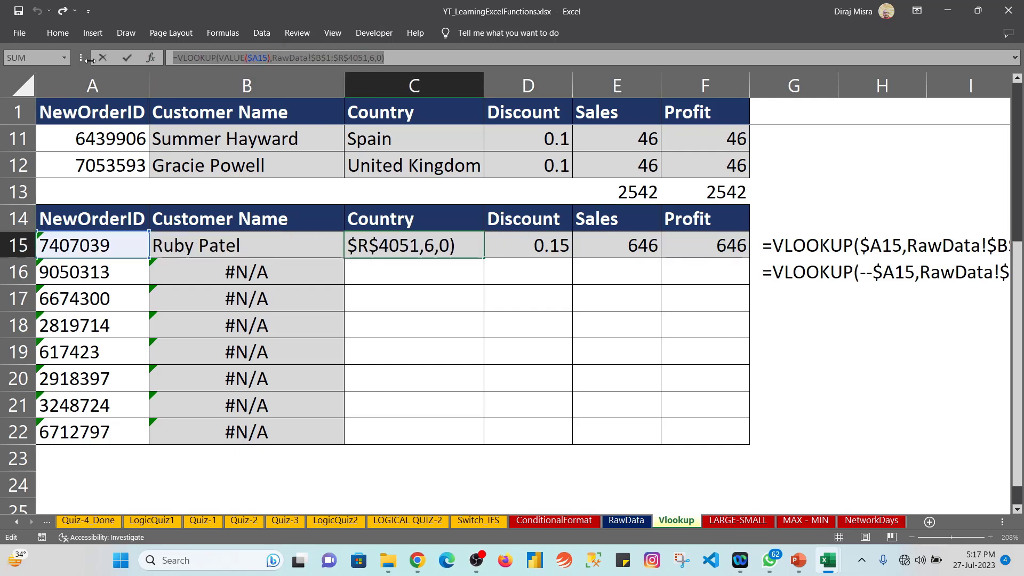
key("ctrl+v")
key("F2")
key("Escape")
key("ctrl+v")
key("F2")
key("ctrl+c")
key("Escape")
key("ctrl+v")
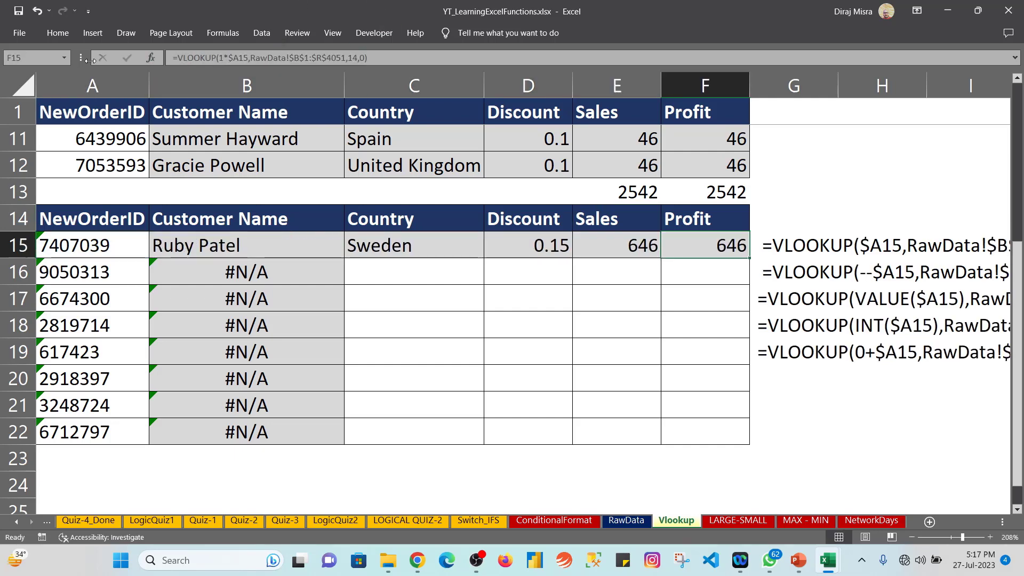
key("F2")
key("ctrl+c")
key("ctrl+v")
Compare the lookup-value conversions in the formula texts listed in G16:G20.
key("Right")
key("Right")
key("Left")
key("Left")
key("Left")
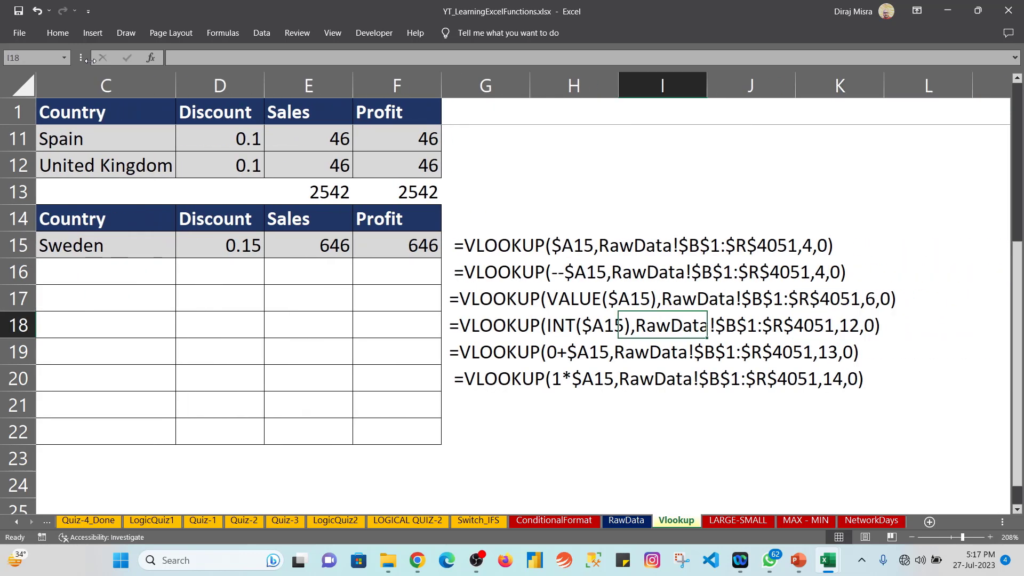
key("Left")
key("Up")
key("Up")
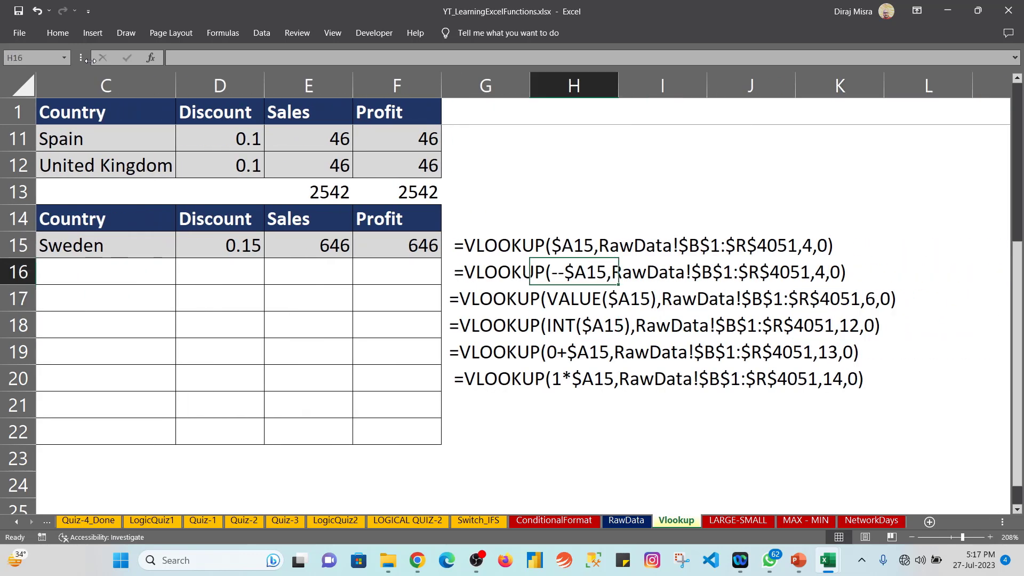
key("Down")
key("Down")
key("Down")
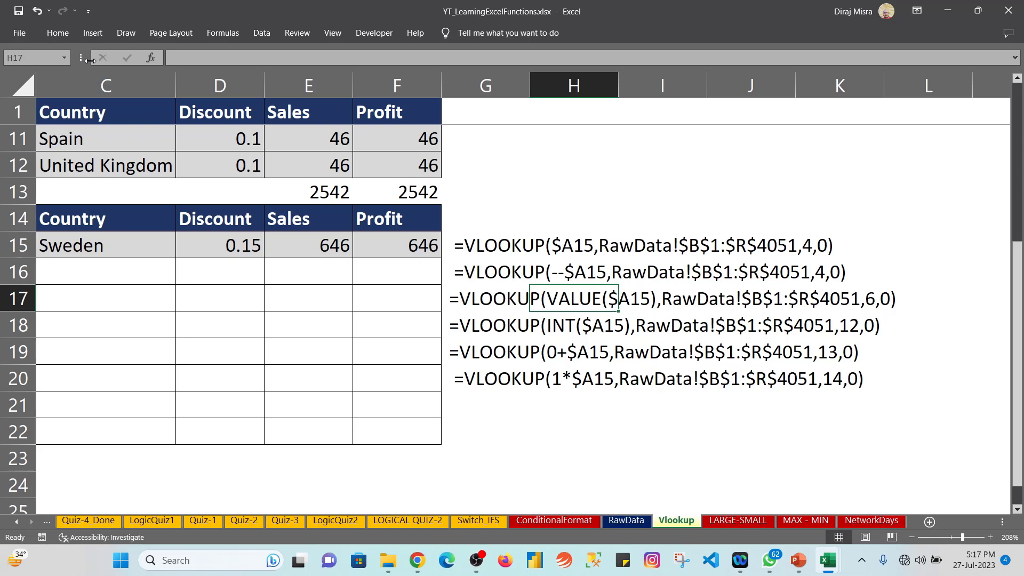
key("Down")
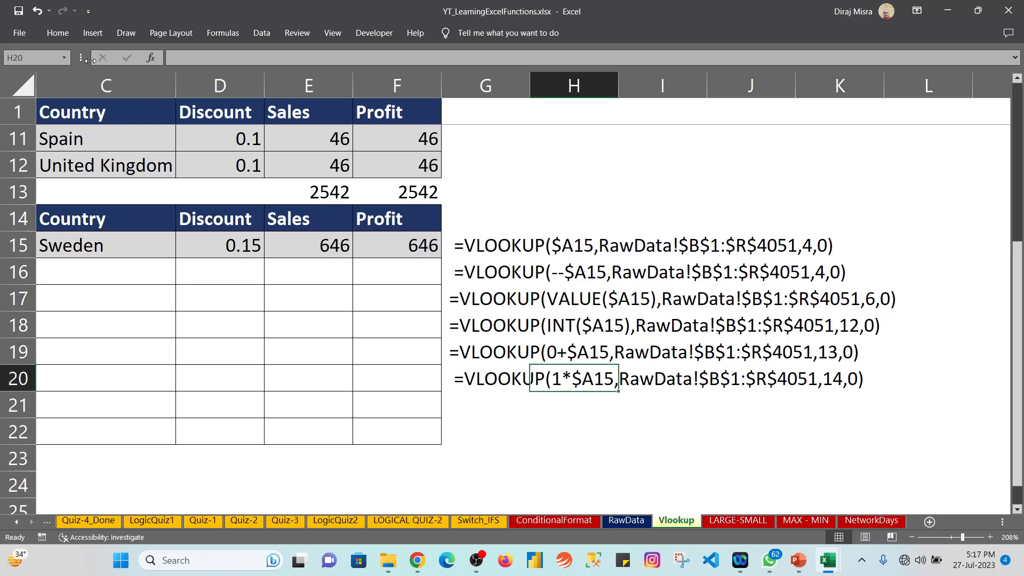
Fill the VLOOKUP formulas from B15:F15 down through row 22 of the second table.
key("Left")
key("Left")
key("Home")
key("Right")
key("Up")
key("Up")
key("Up")
key("Up")
key("Up")
key("Up")
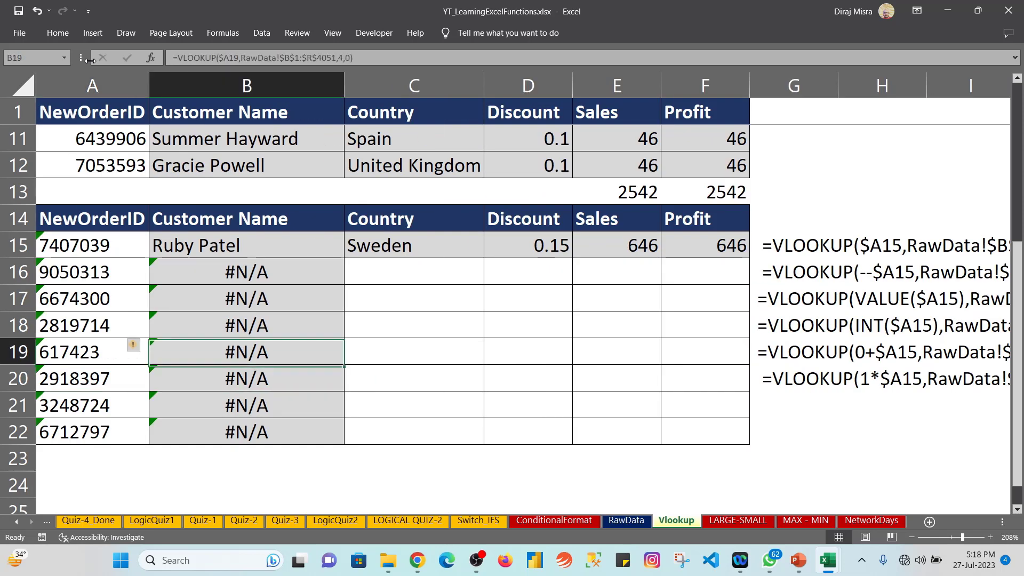
key("Down")
key("shift+Right")
key("shift+Right")
key("shift+Right")
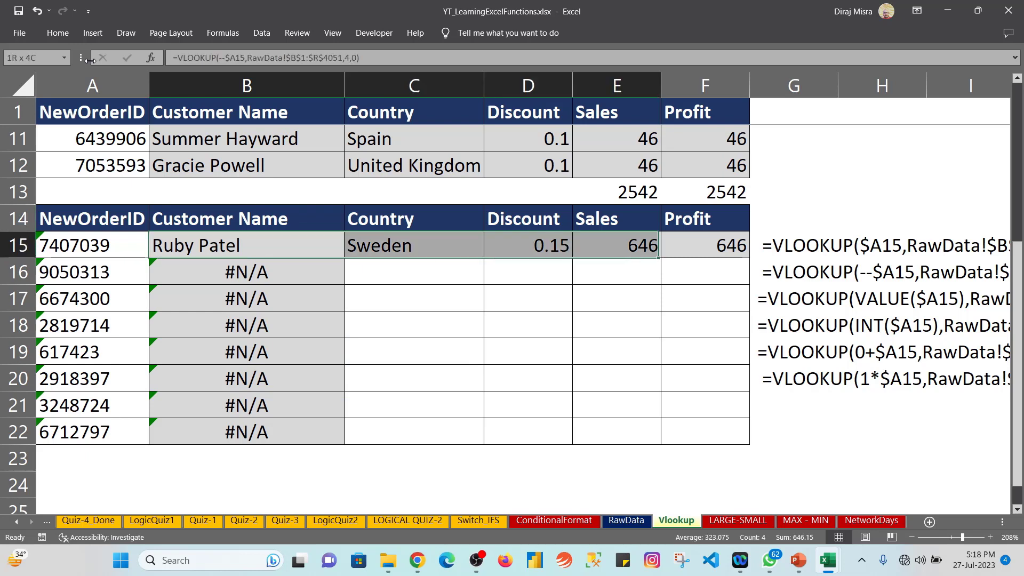
key("shift+Right")
key("shift+Right")
key("shift+Left")
key("shift+Left")
key("shift+Right")
key("shift+Down")
key("shift+Down")
key("shift+Down")
key("shift+Down")
key("shift+Down")
key("shift+Down")
key("shift+Down")
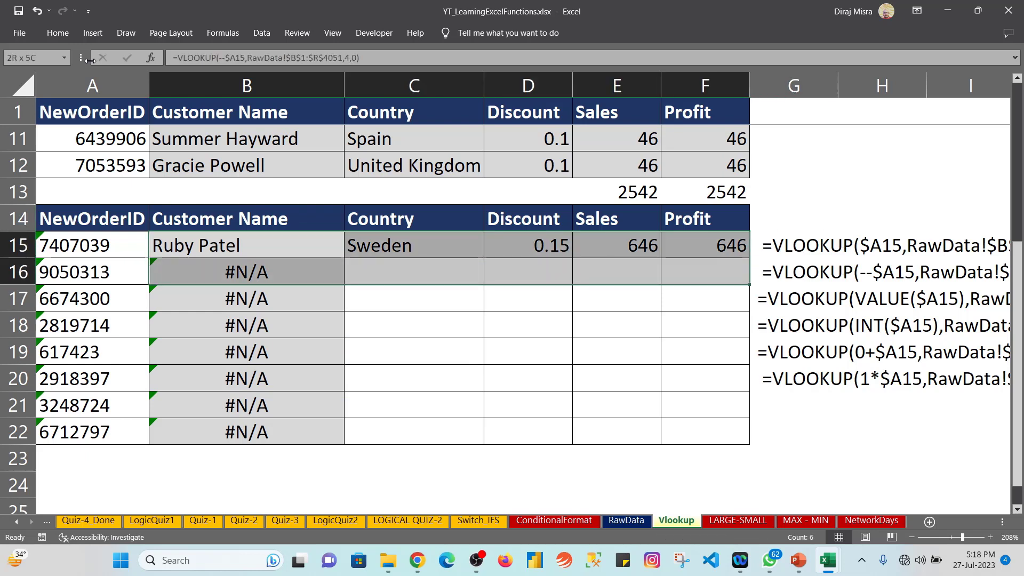
key("ctrl+d")
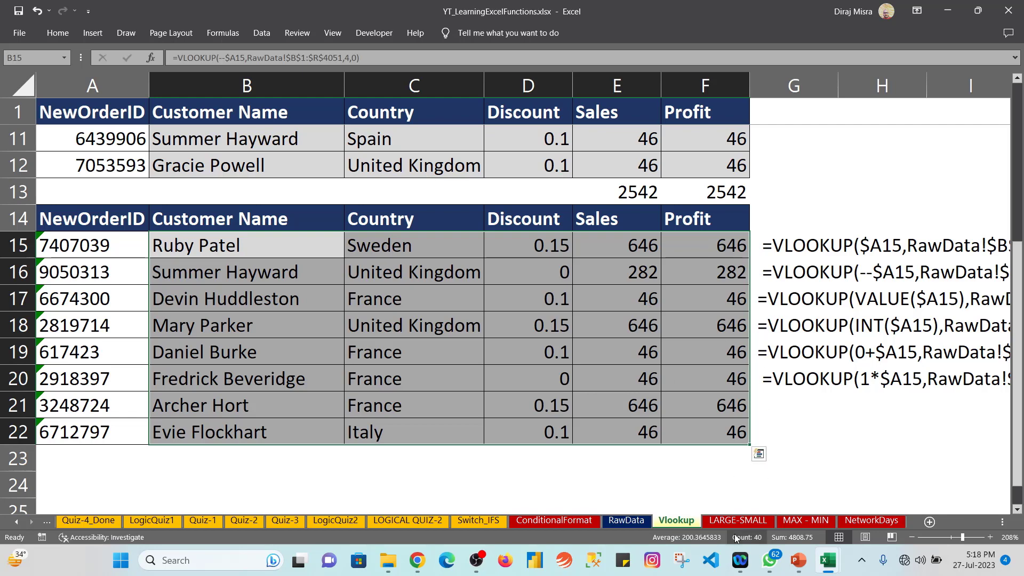
Inspect the first Profit values in column O of the RawData sheet.
left_click(629, 522)
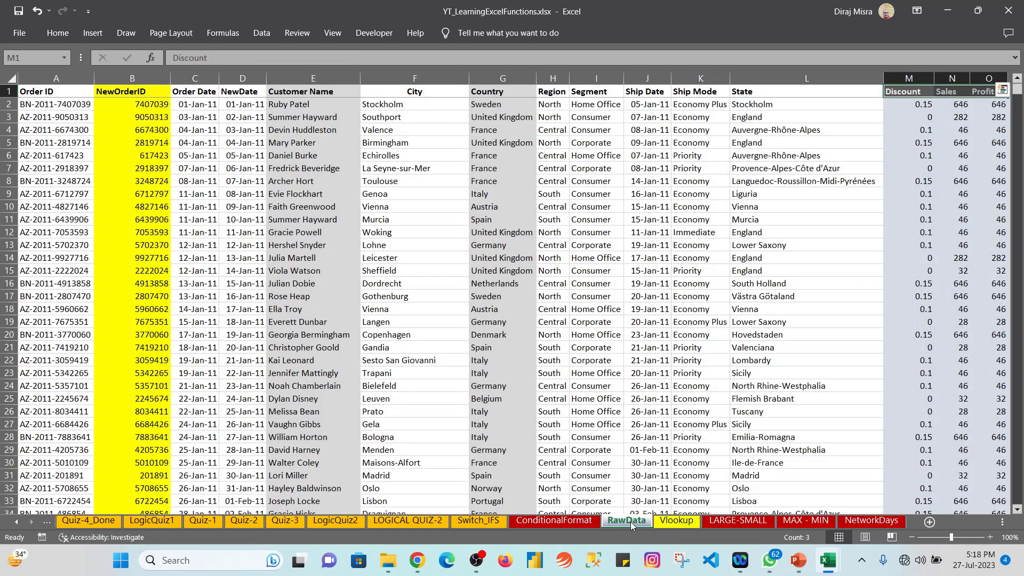
key("Right")
key("Right")
key("Down")
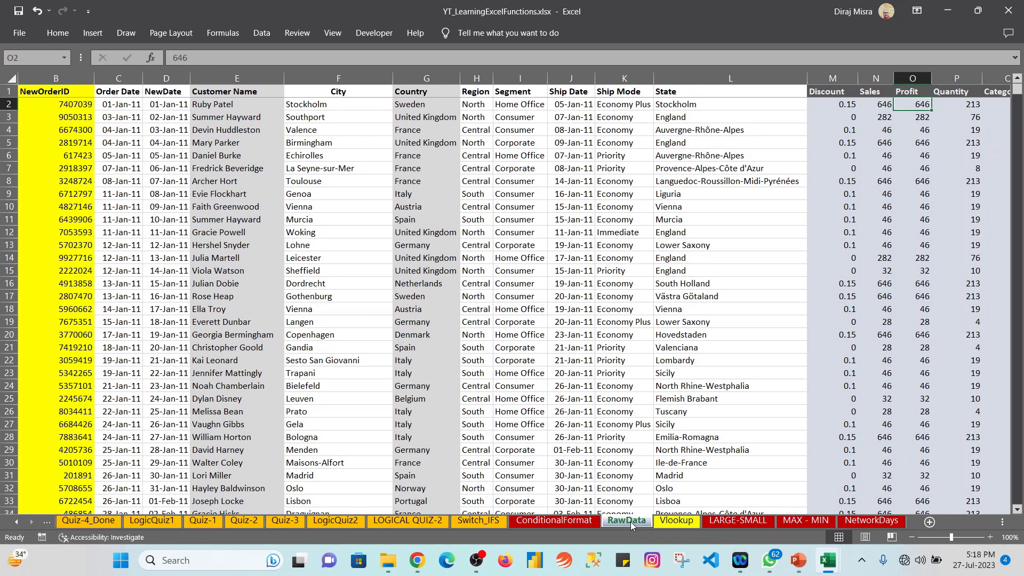
key("shift+Down")
key("shift+Down")
key("shift+Down")
key("Up")
key("Down")
key("shift+Down")
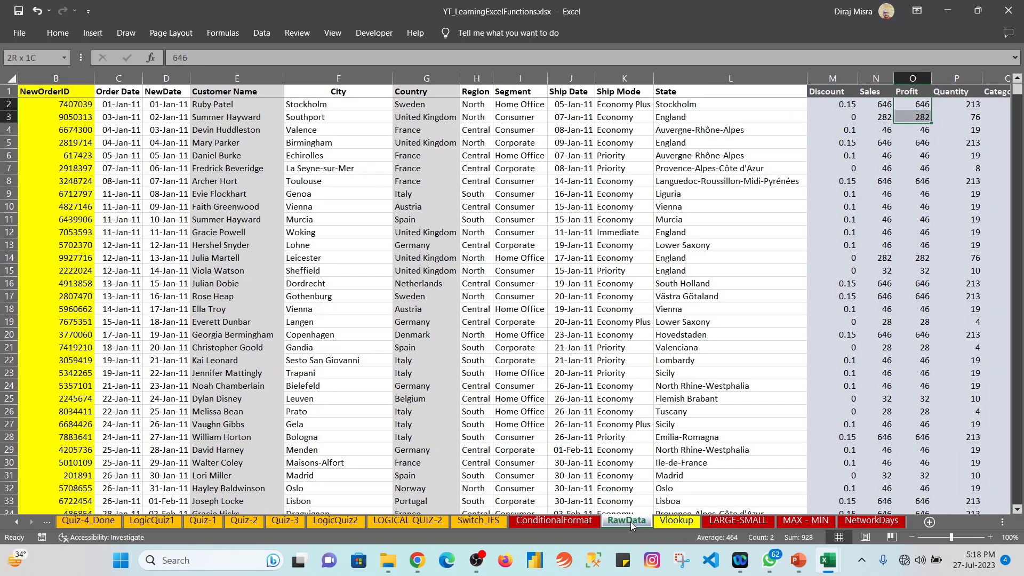
Return to the Vlookup sheet and count the filled result rows in B15:B22.
left_click(666, 523)
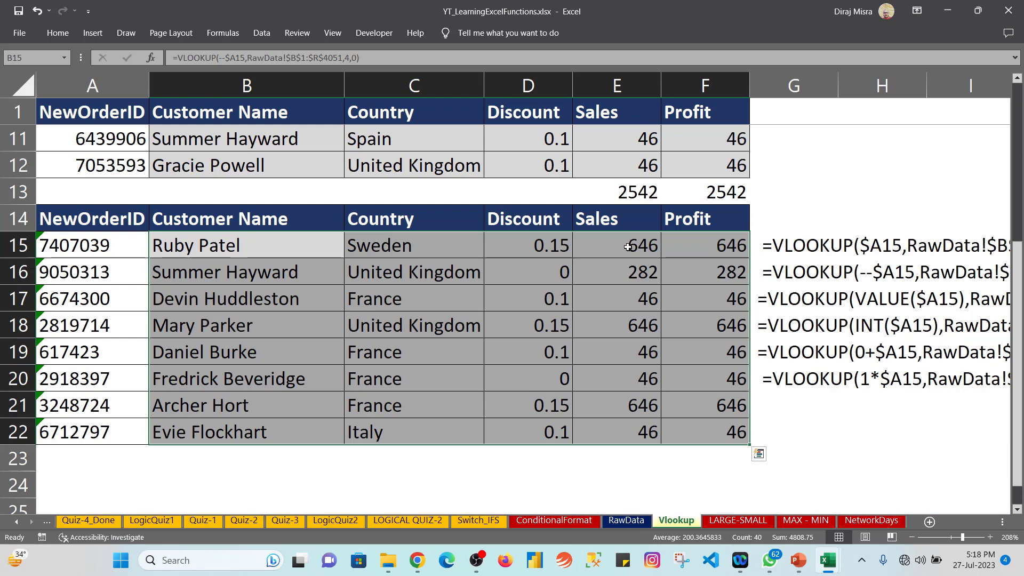
key("Down")
key("Up")
key("ctrl+shift+Down")
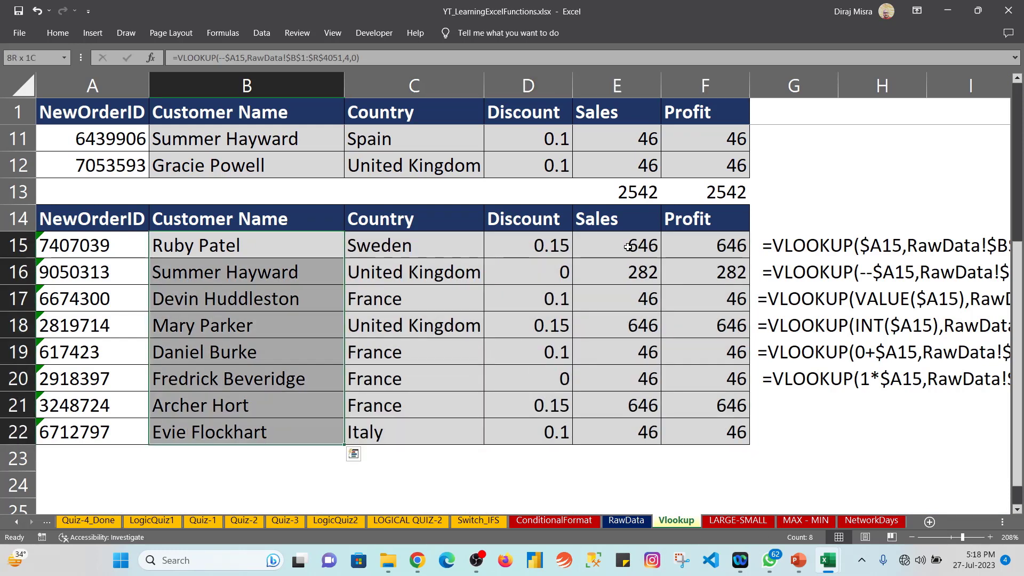
On the RawData sheet, total the Profit values in O2:O9 with AutoSum into O10.
left_click(627, 522)
key("shift+Down")
key("shift+Down")
key("shift+Down")
key("shift+Down")
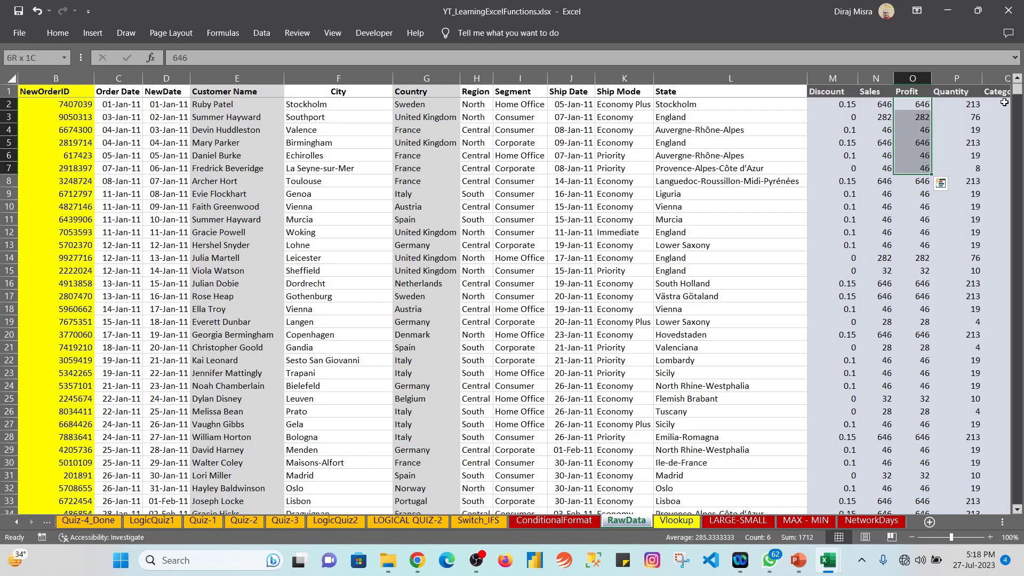
key("shift+Down")
key("alt+equal")
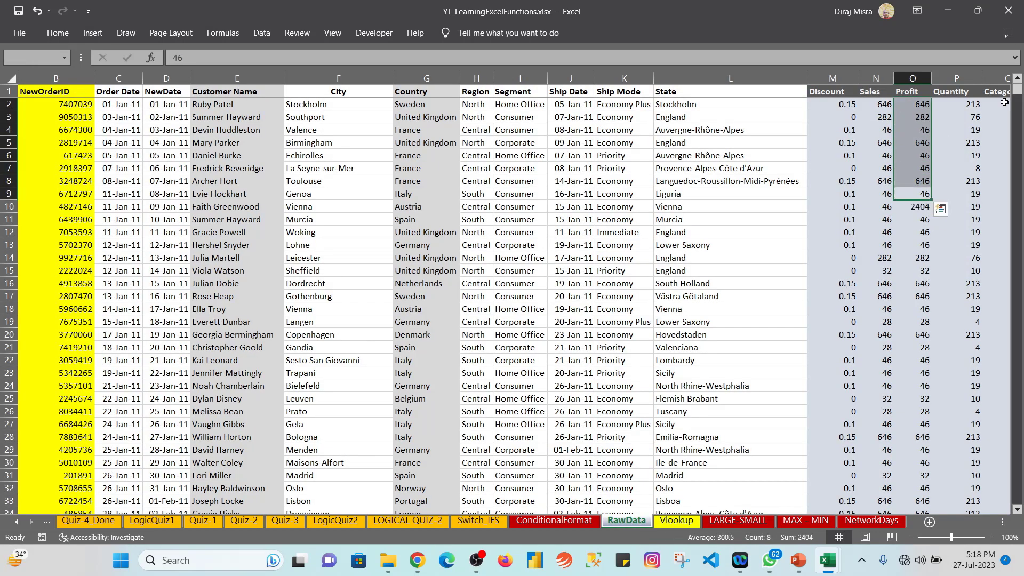
Examine the neighbouring Sales values in column N of RawData up from row 10.
key("Left")
key("shift+Up")
key("shift+Up")
key("shift+Up")
key("shift+Up")
key("shift+Up")
key("shift+Up")
key("shift+Up")
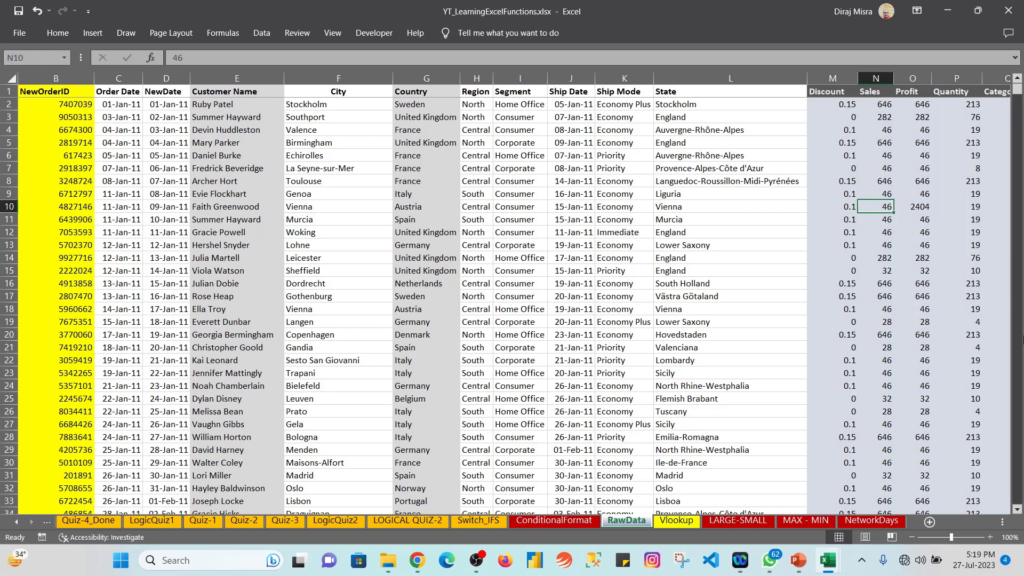
Return to the Vlookup sheet and select the Sales values from E2 down to E23.
left_click(677, 521)
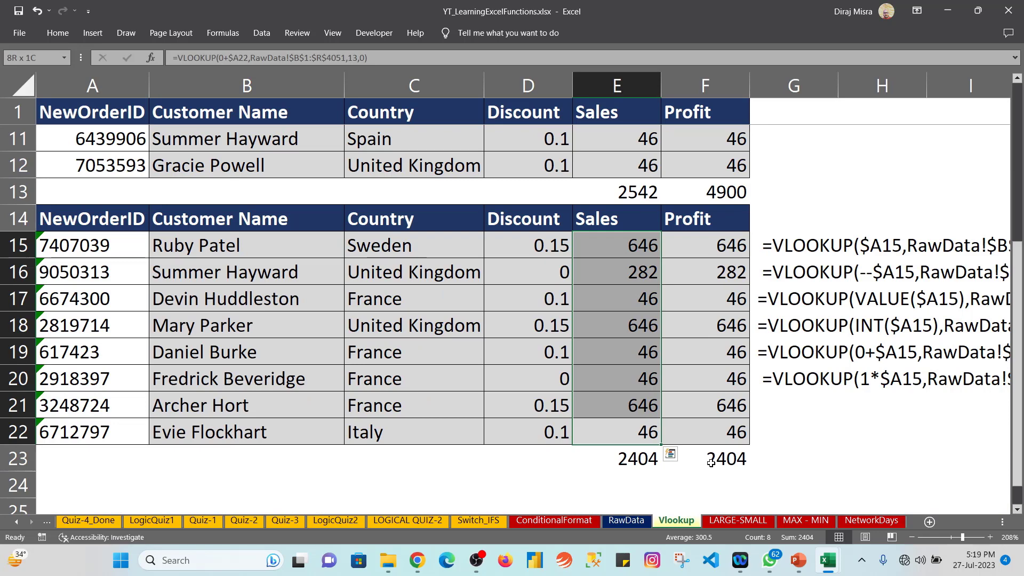
key("ctrl+Up")
key("Down")
key("ctrl+shift+Down")
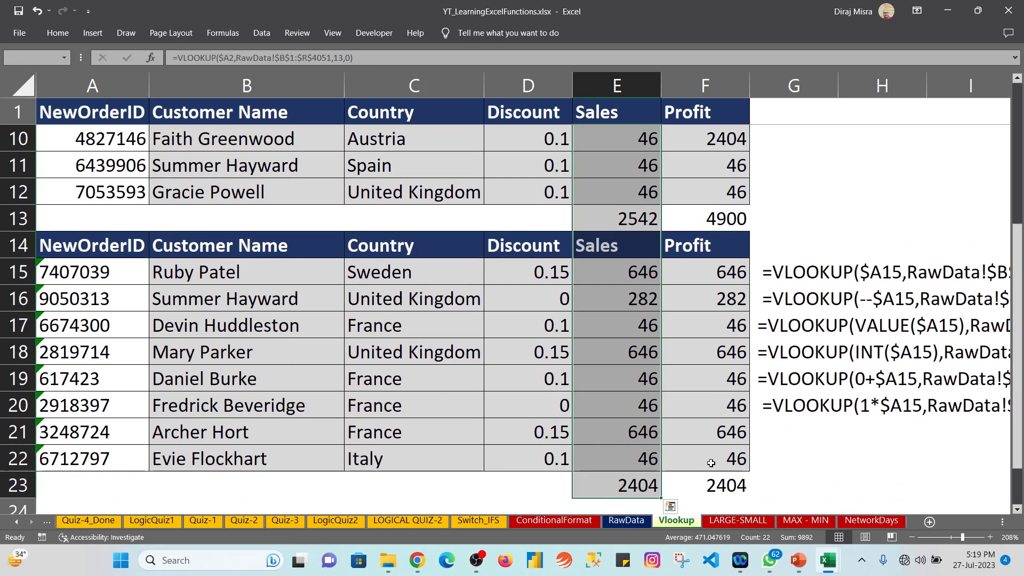
Reduce the Sales selection to the first table's values in E2:E12 to check their sum.
key("shift+Up")
key("shift+Up")
key("shift+Up")
key("shift+Up")
key("shift+Up")
key("shift+Up")
key("shift+Up")
key("shift+Up")
key("shift+Up")
key("shift+Up")
key("shift+Up")
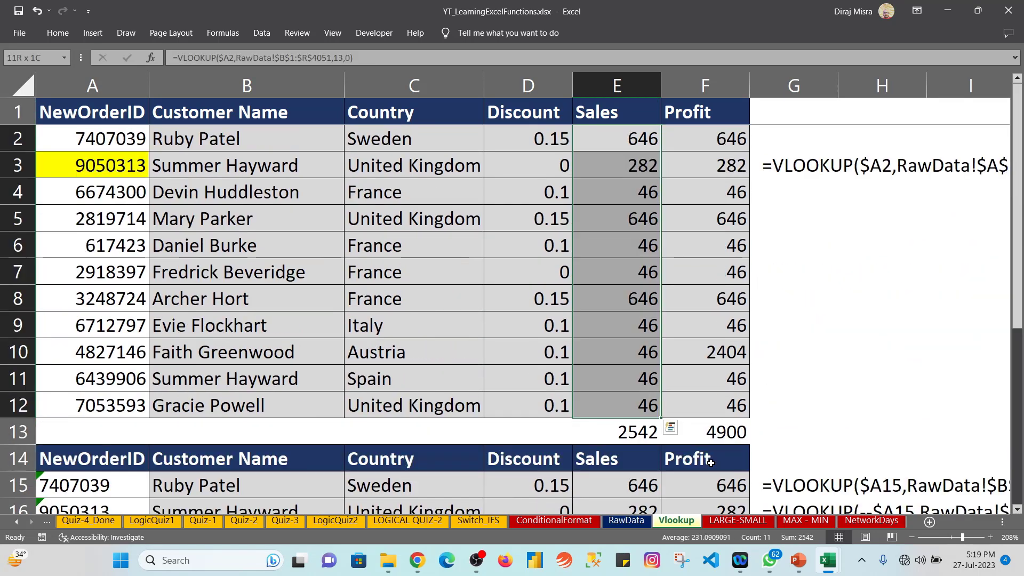
Examine the first table's Profit values in column F of the Vlookup sheet.
key("Down")
key("Down")
key("Down")
key("Right")
key("ctrl+Down")
key("ctrl+Up")
key("Down")
key("Down")
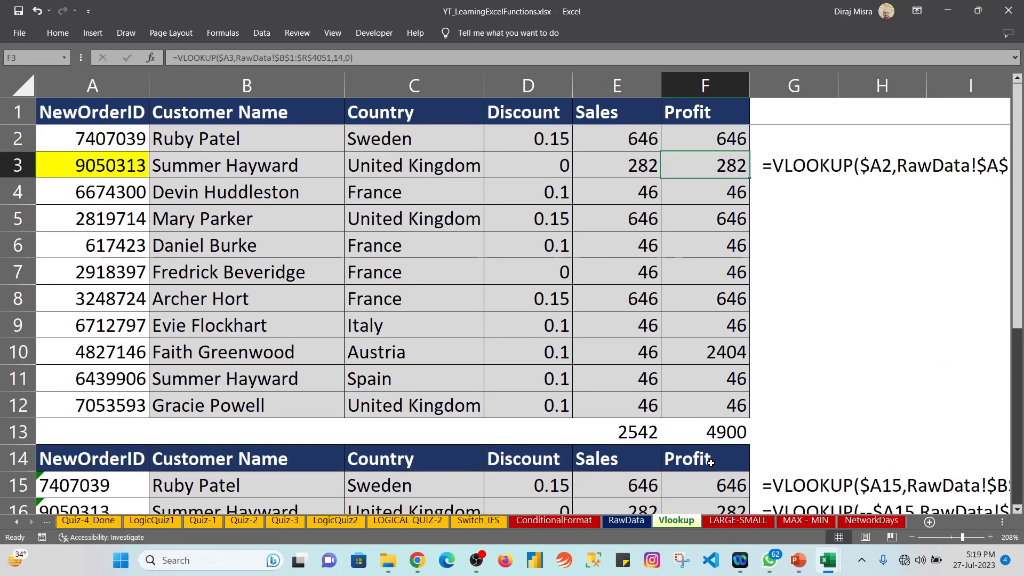
key("shift+Up")
On the RawData sheet, undo the AutoSum total that replaced the Profit value in O10.
left_click(632, 521)
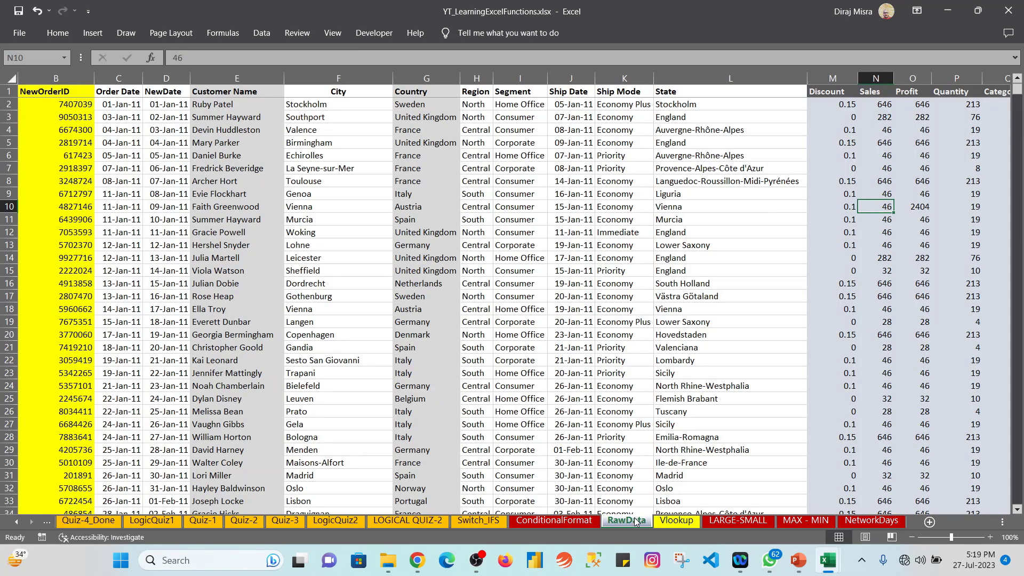
key("ctrl+z")
key("ctrl+z")
key("ctrl+z")
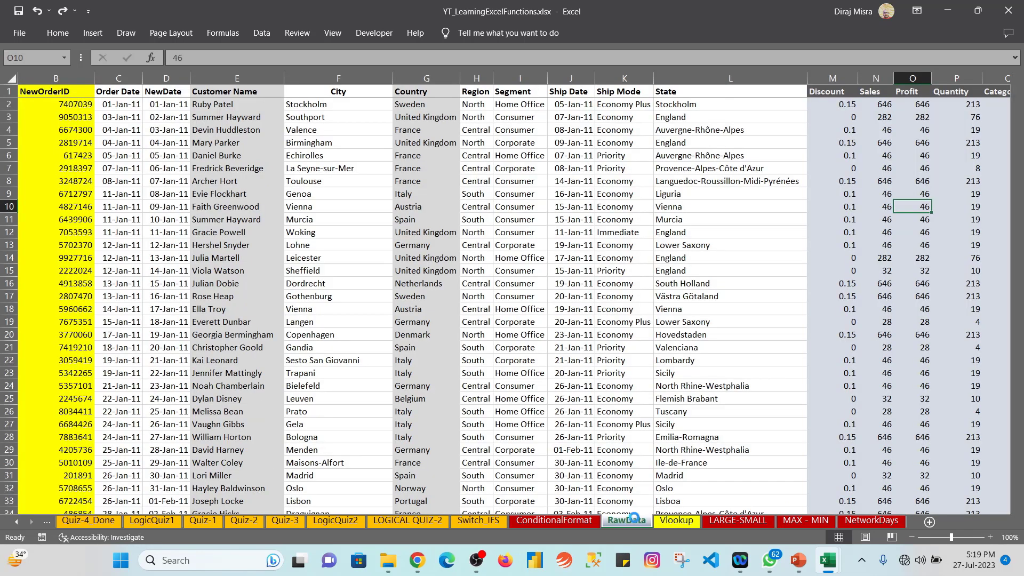
Undo the recent edits to the second Vlookup table, including its row 23 totals and the changes in B15:F22.
key("ctrl+z")
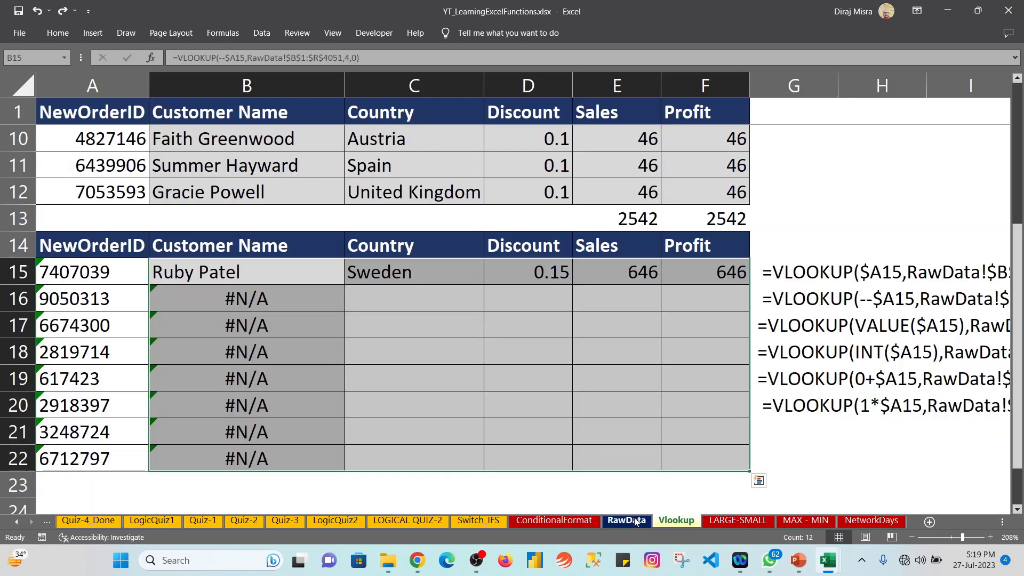
key("ctrl+z")
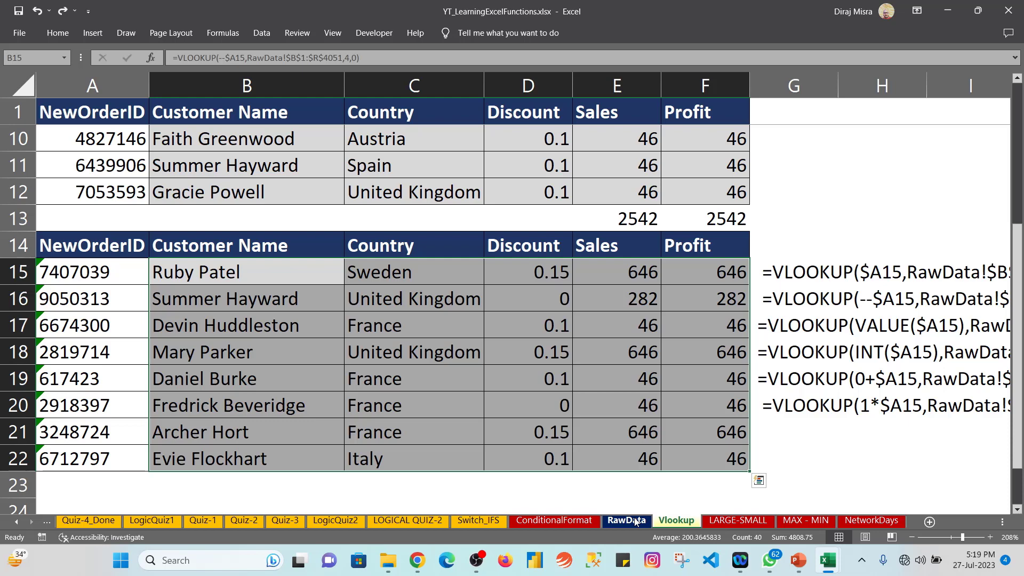
key("ctrl+z")
key("ctrl+z")
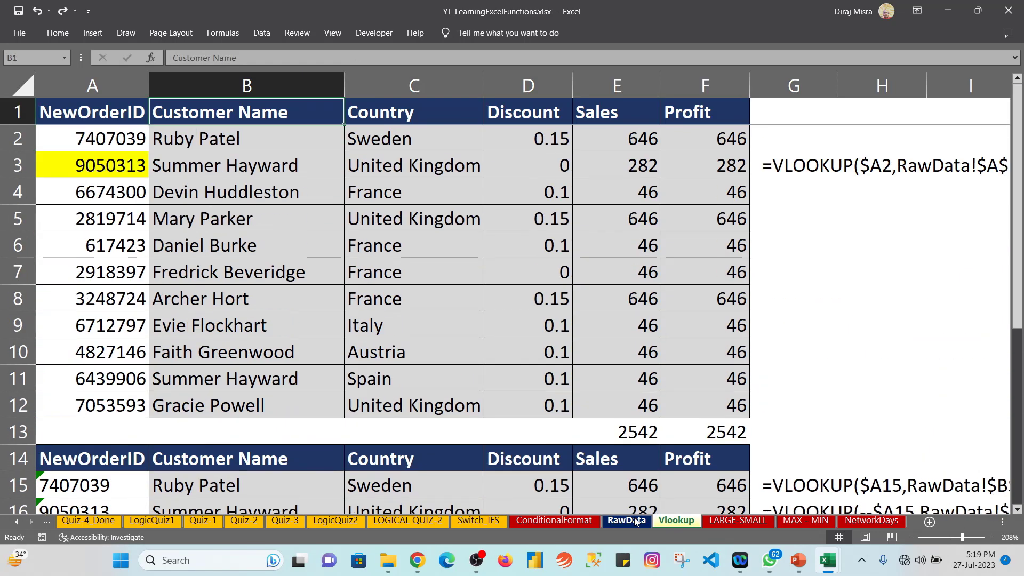
Turn on the R1C1 reference style in the workbook's formula options.
key("Down")
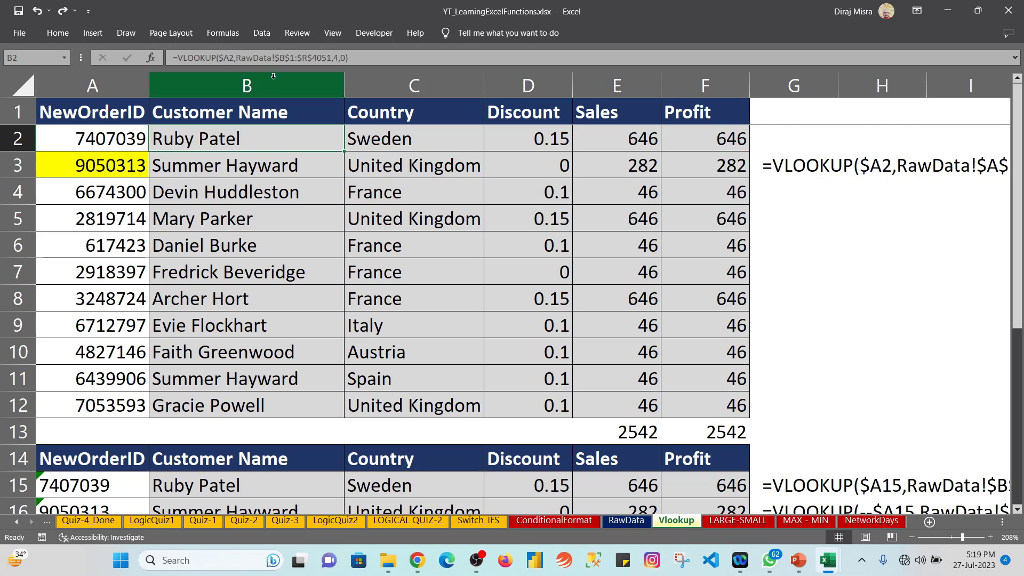
left_click(376, 139)
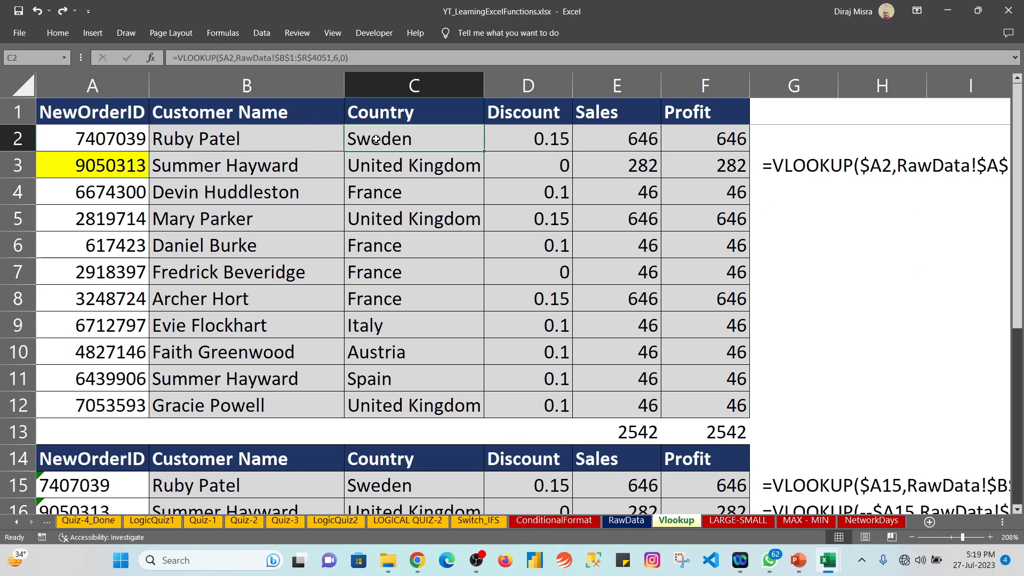
left_click(19, 32)
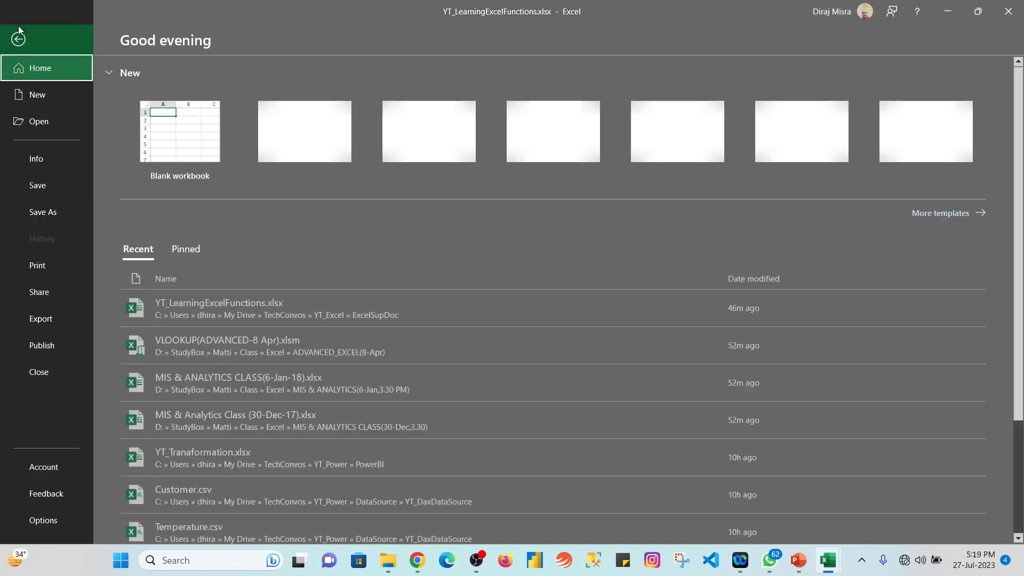
left_click(53, 521)
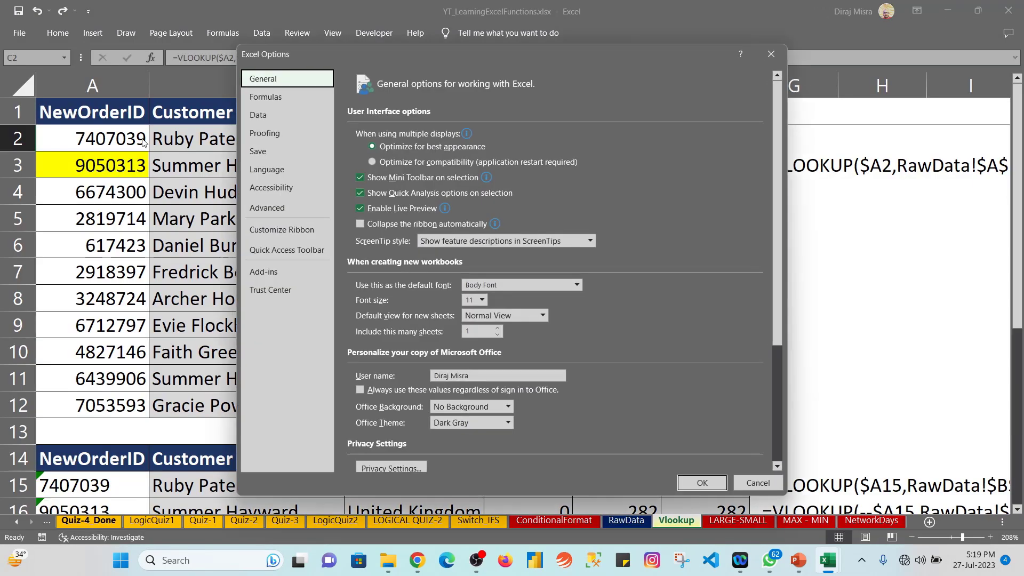
left_click(265, 96)
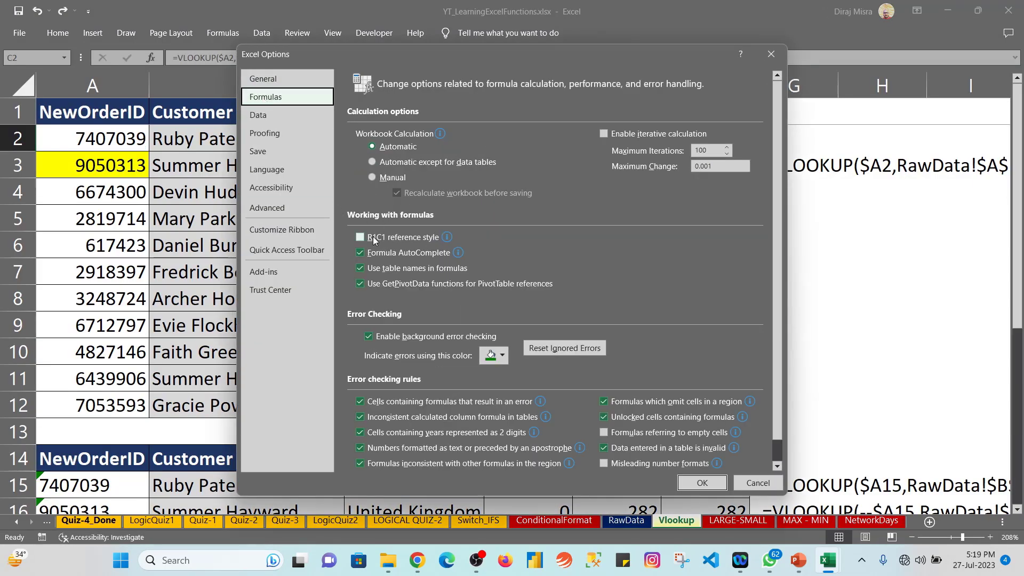
left_click(361, 238)
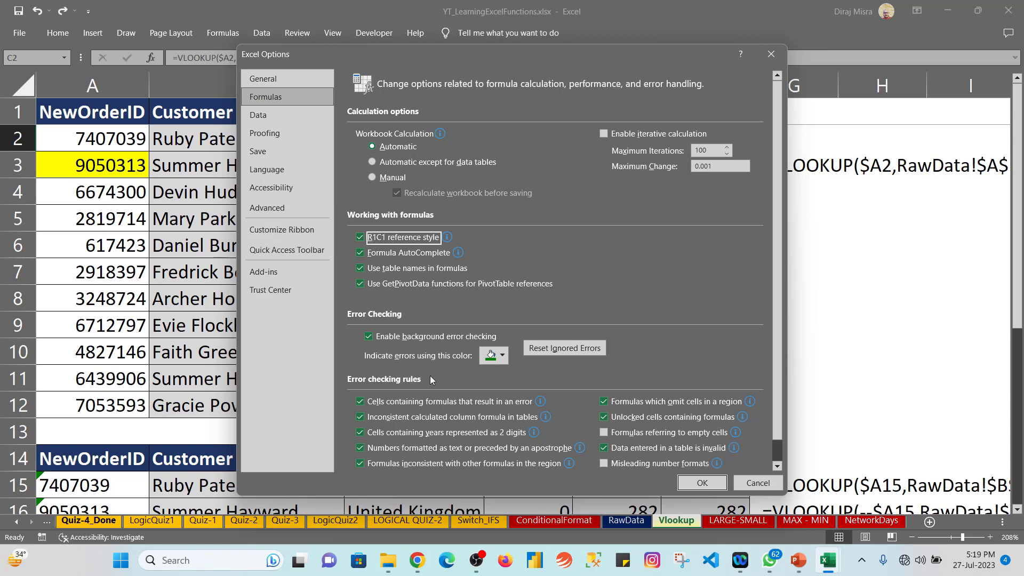
left_click(705, 486)
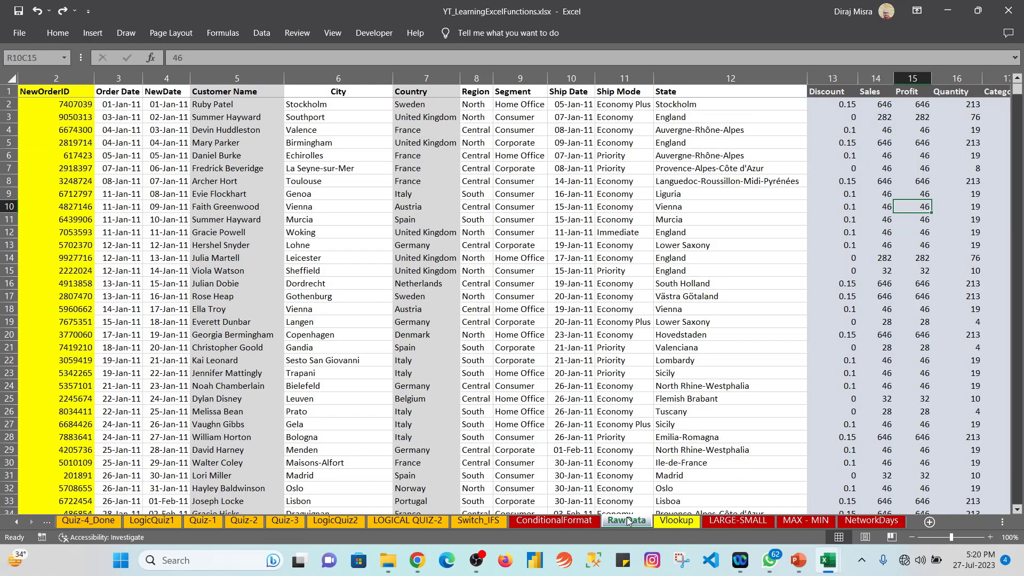
On the RawData sheet, examine the numbered column headings above Order ID and NewOrderID.
left_click(627, 521)
left_click(68, 104)
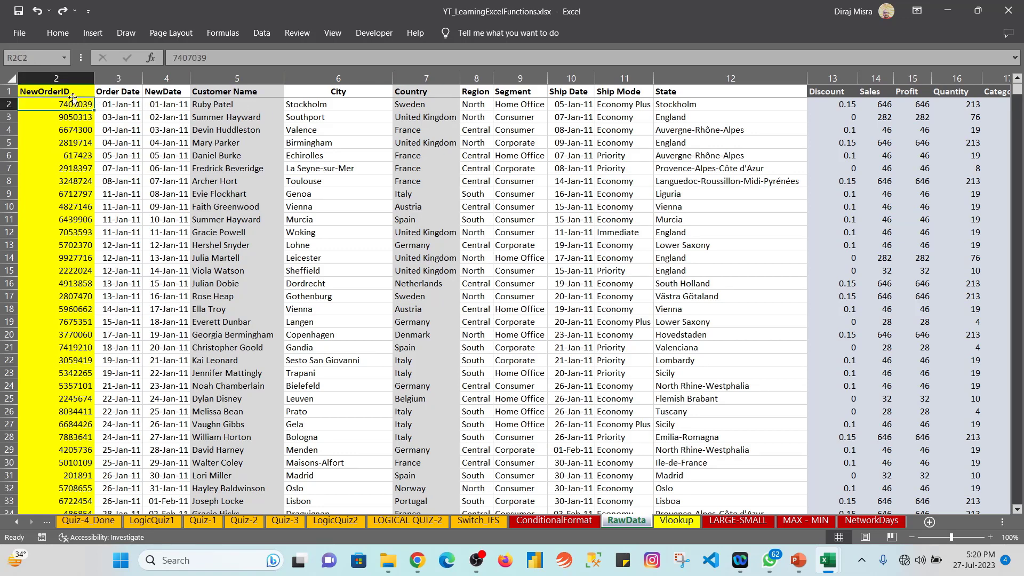
left_click(62, 81)
key("Left")
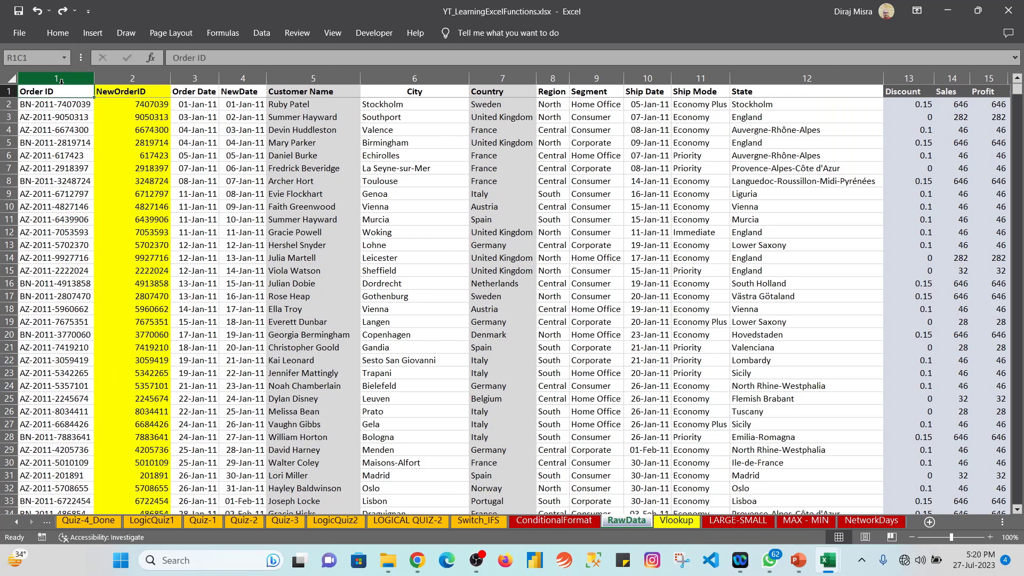